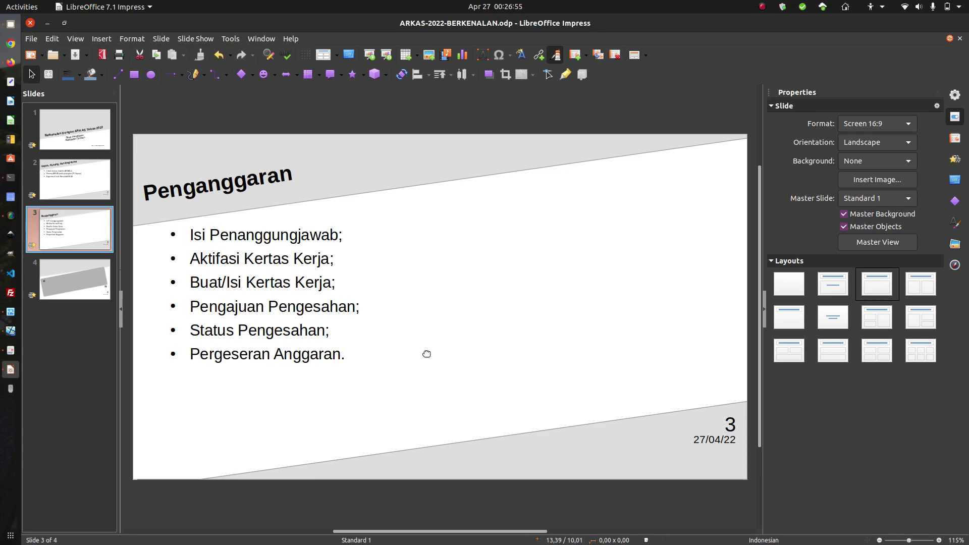
- Switch to the Windows 10 virtual machine and maximize the ARKAS window
click(12, 332)
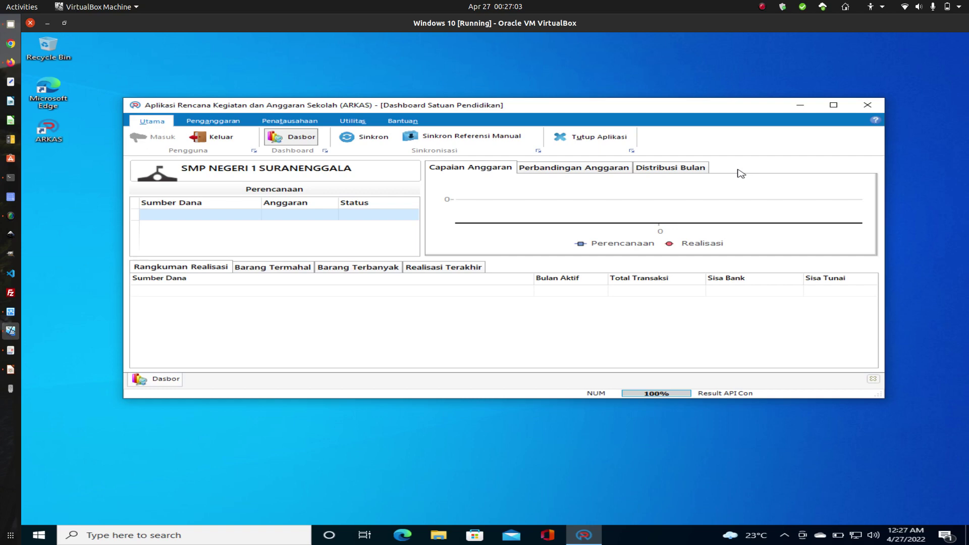
click(281, 145)
click(833, 104)
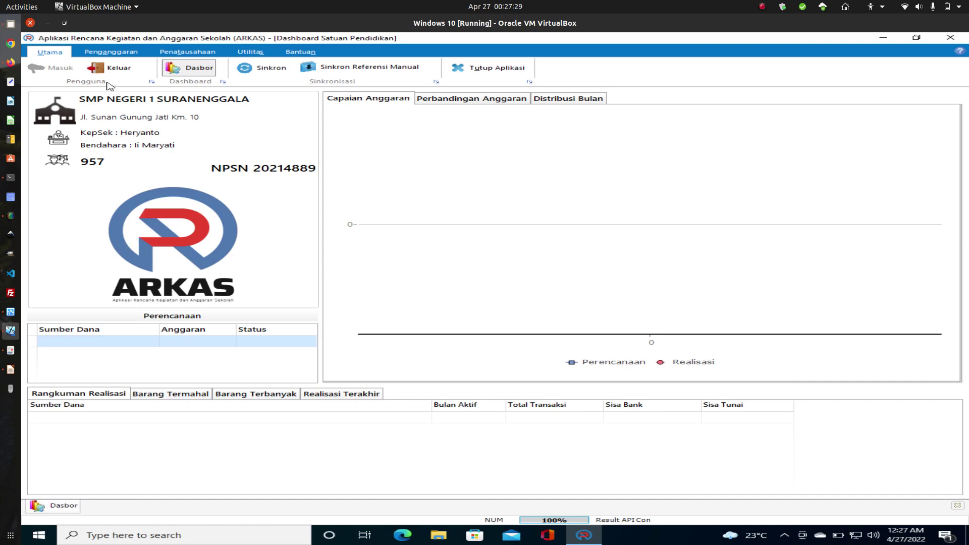
- Open the Penanggung Jawab form and review the Kepala Sekolah, Bendahara Sekolah and Komite Sekolah name and NIP fields
click(110, 53)
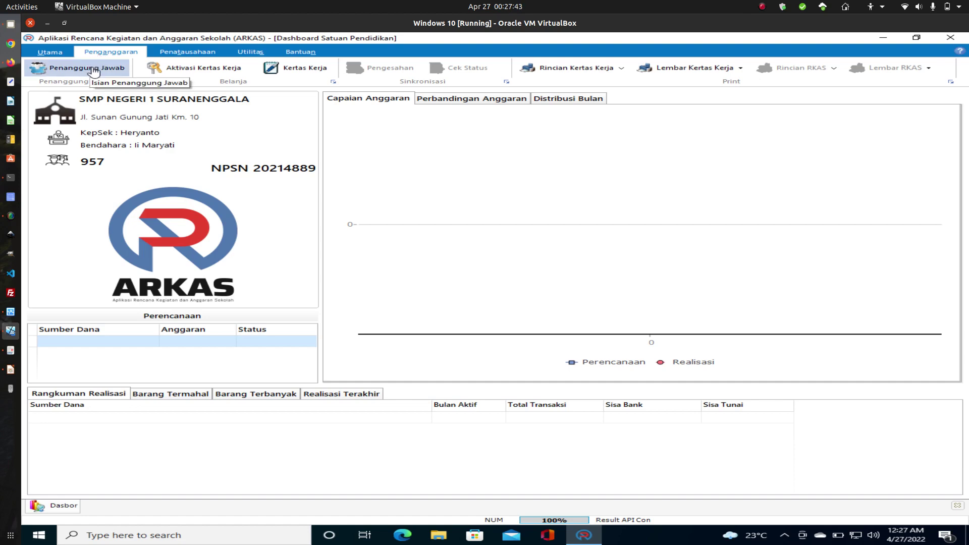
click(106, 70)
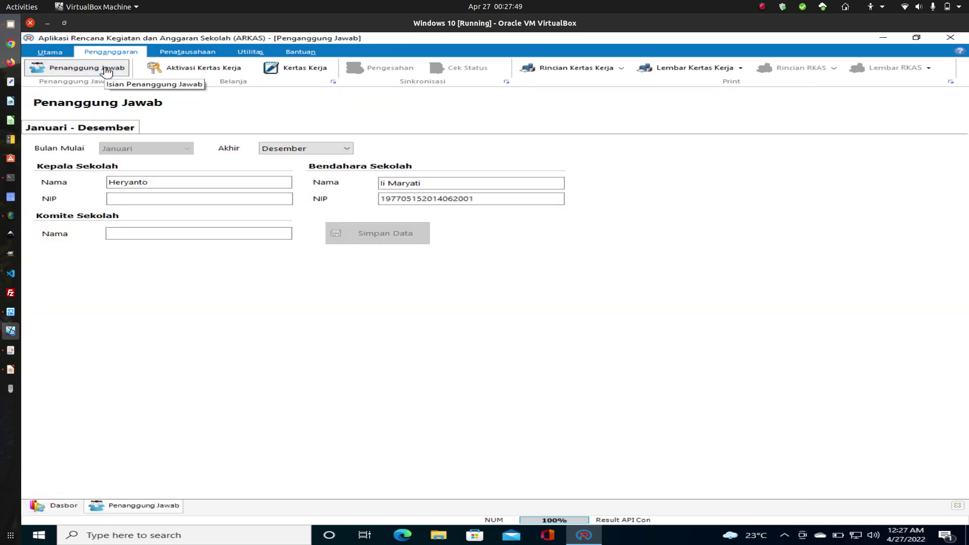
click(118, 183)
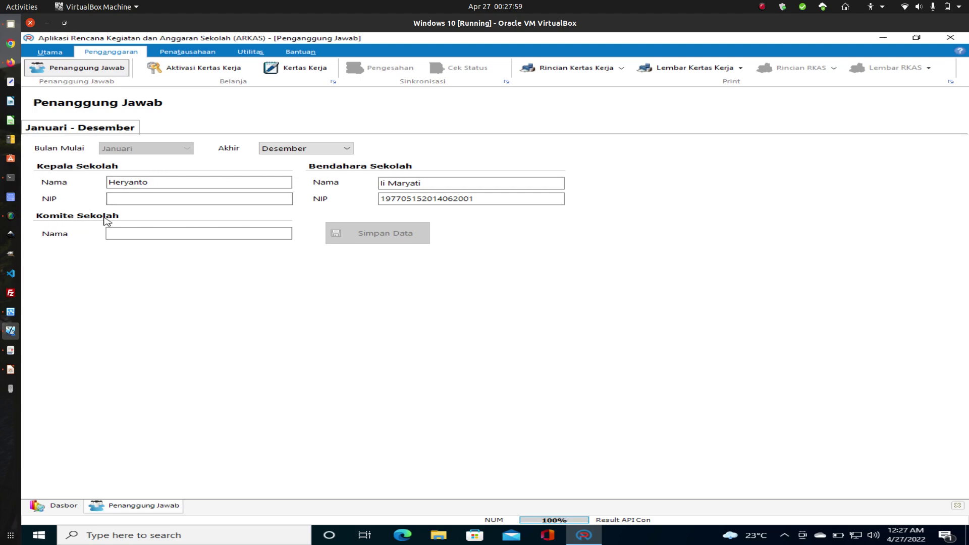
click(134, 197)
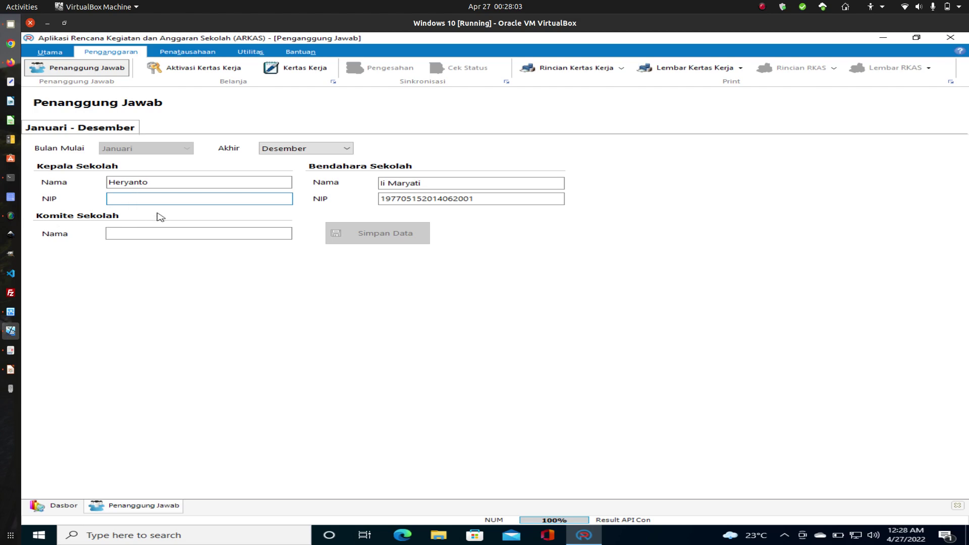
click(150, 233)
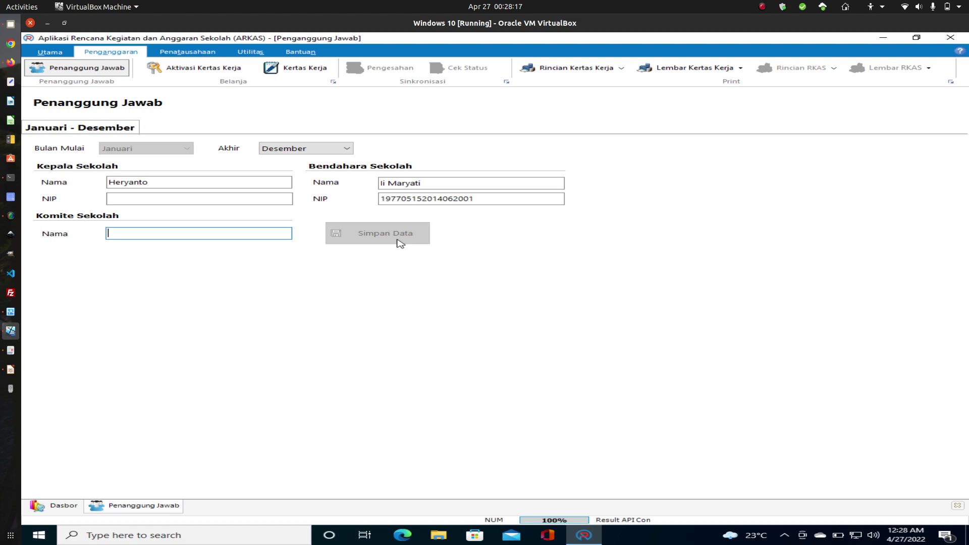
click(119, 200)
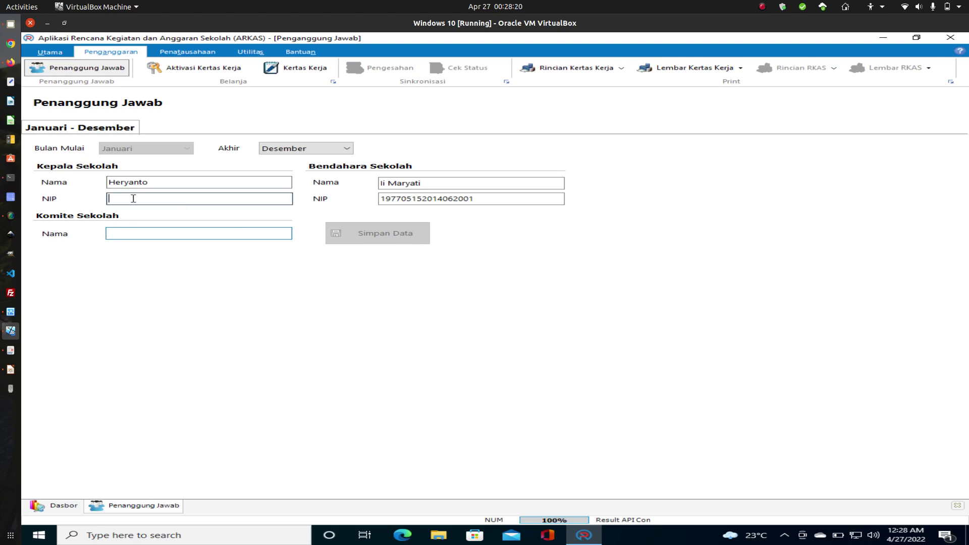
click(480, 198)
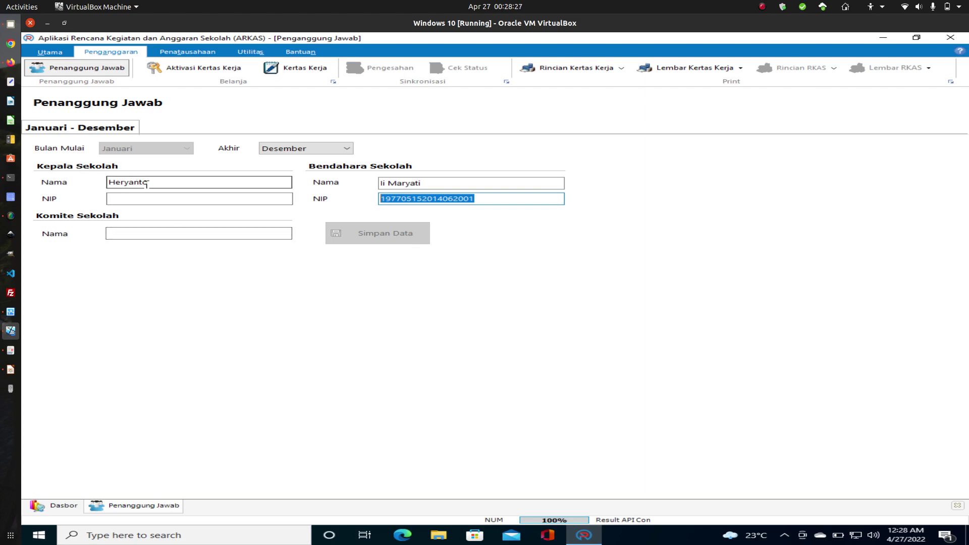
drag(161, 184, 99, 180)
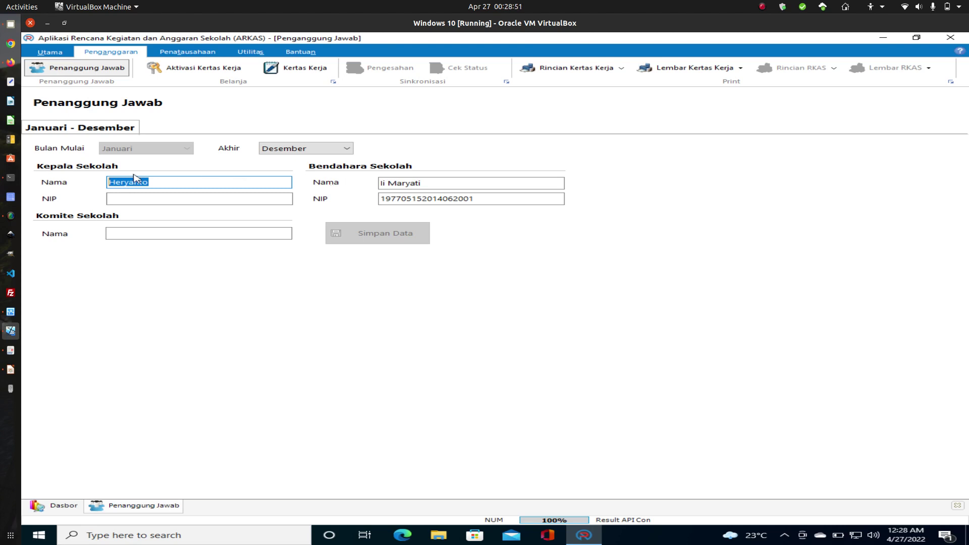
- Set the end month of the Januari responsible-persons period to Maret and accept the period change
click(296, 149)
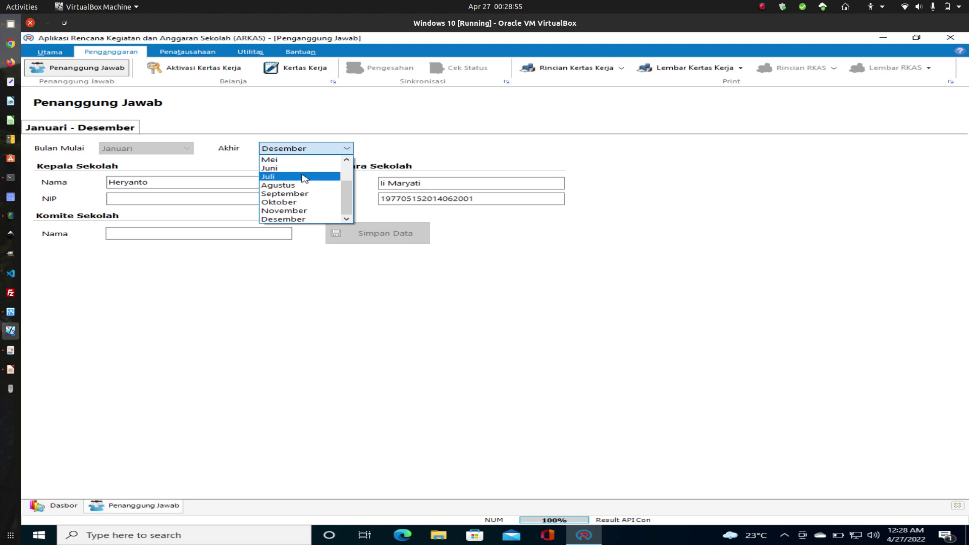
scroll(302, 182, up, 2)
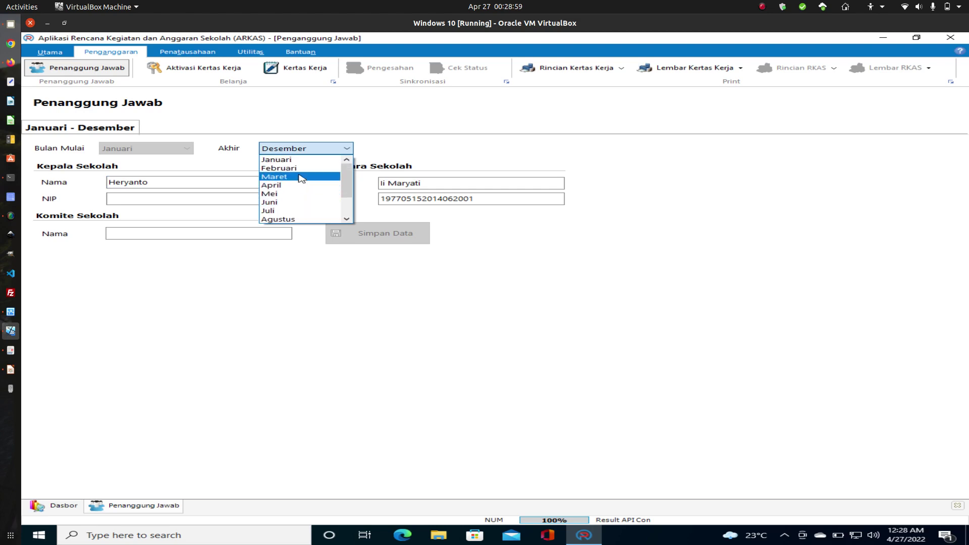
click(301, 178)
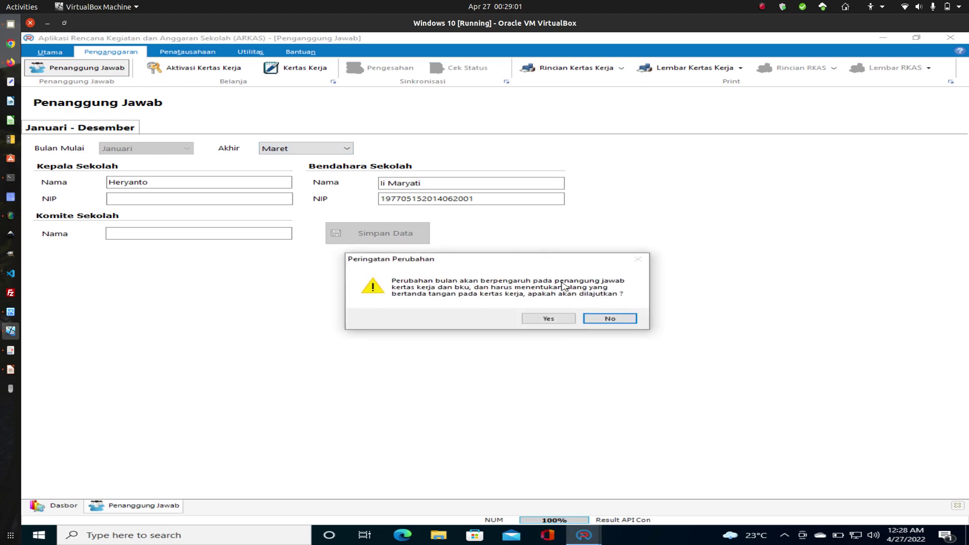
click(548, 319)
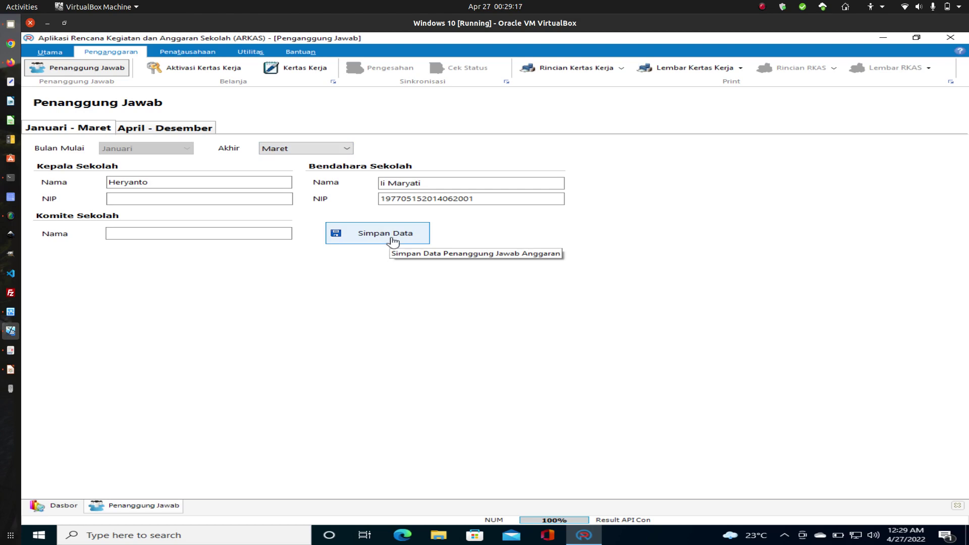
- Examine the April - Desember period's personnel fields and end-month choices, and return to the Januari - Maret period
click(141, 132)
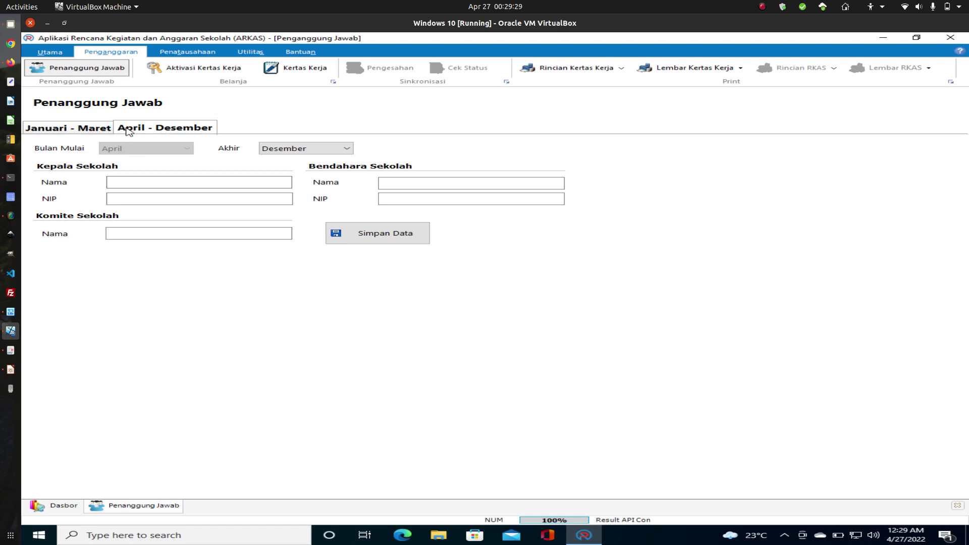
click(142, 182)
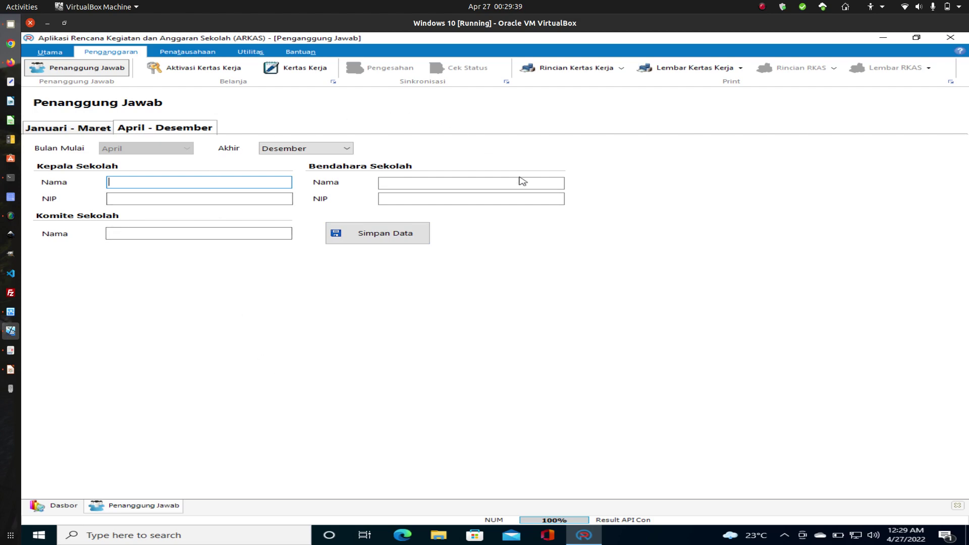
click(318, 154)
scroll(311, 200, up, 2)
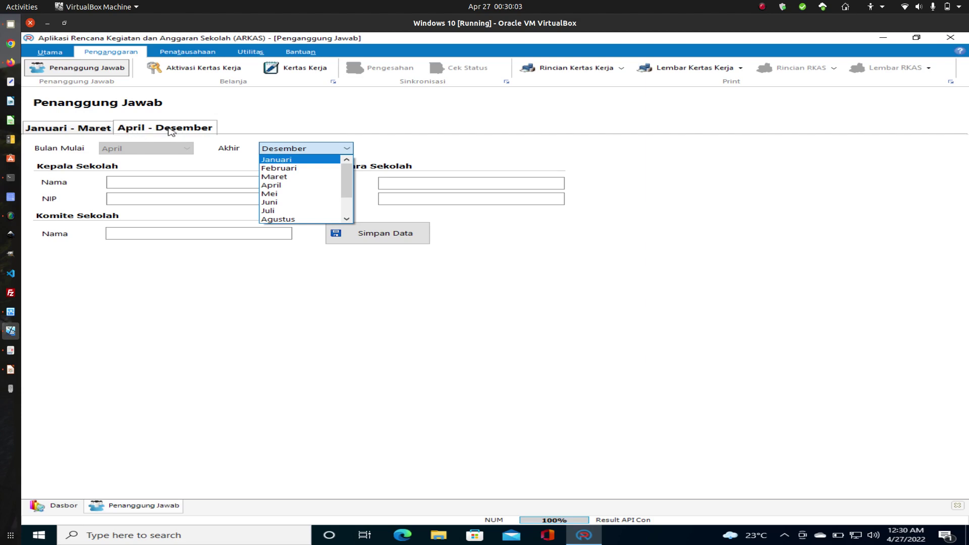
click(259, 128)
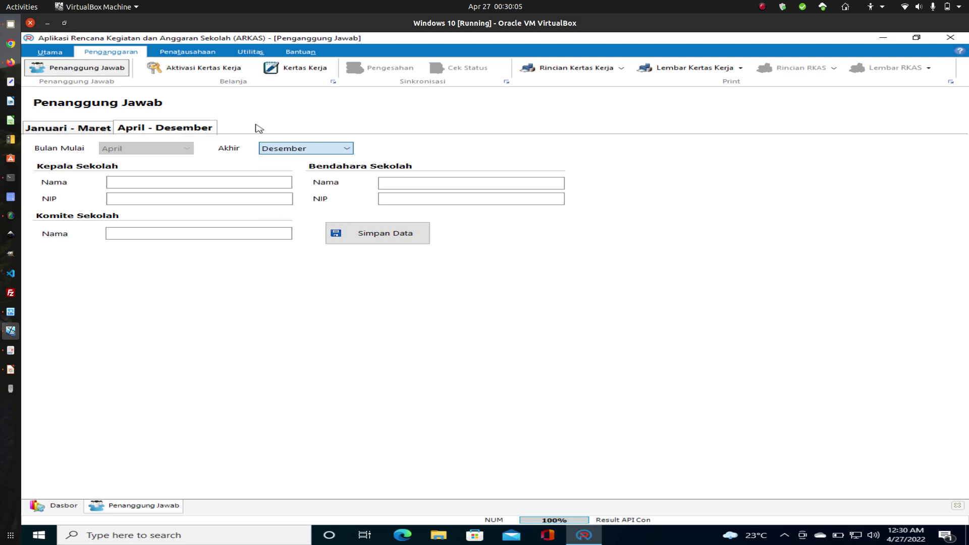
click(95, 133)
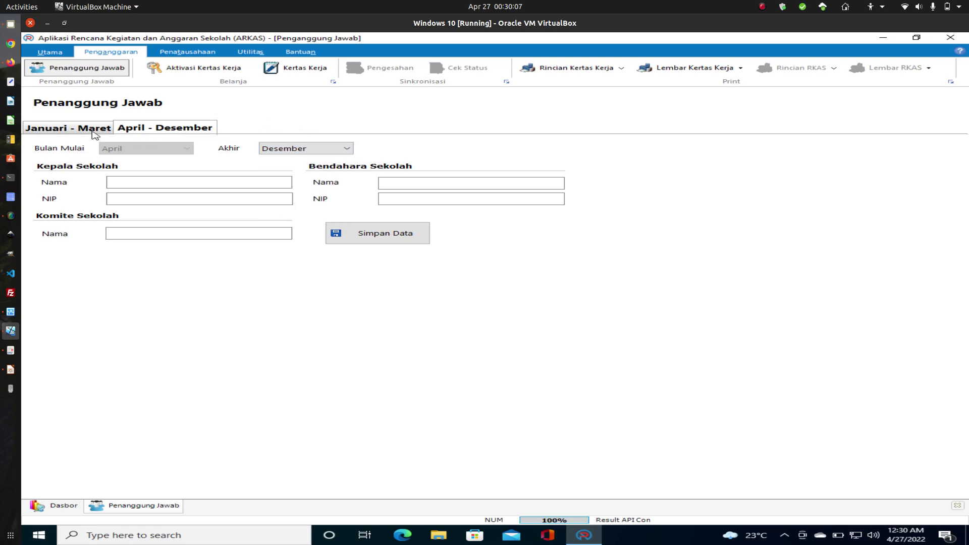
- Open the Aktivasi Kertas Kerja page and switch between the open Penanggung Jawab and Dasbor pages
click(214, 71)
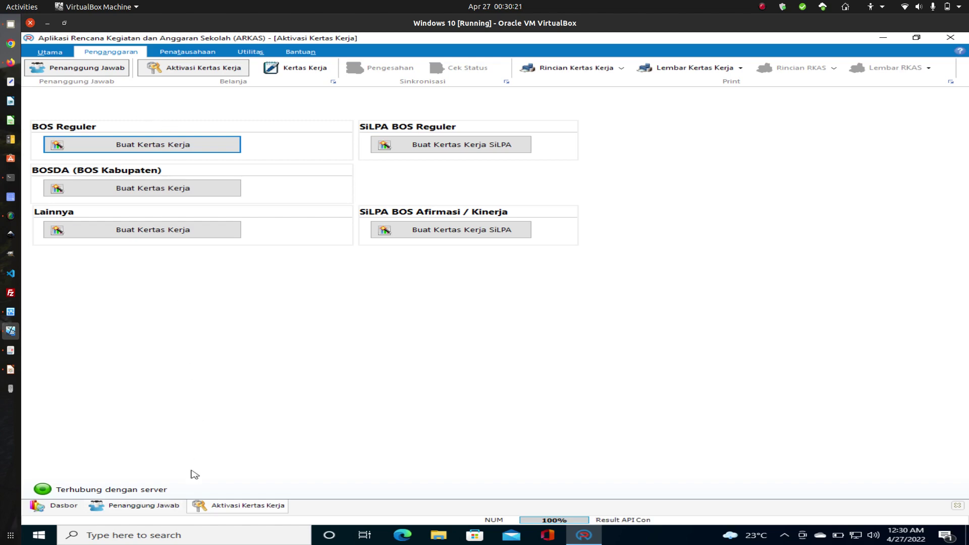
click(121, 508)
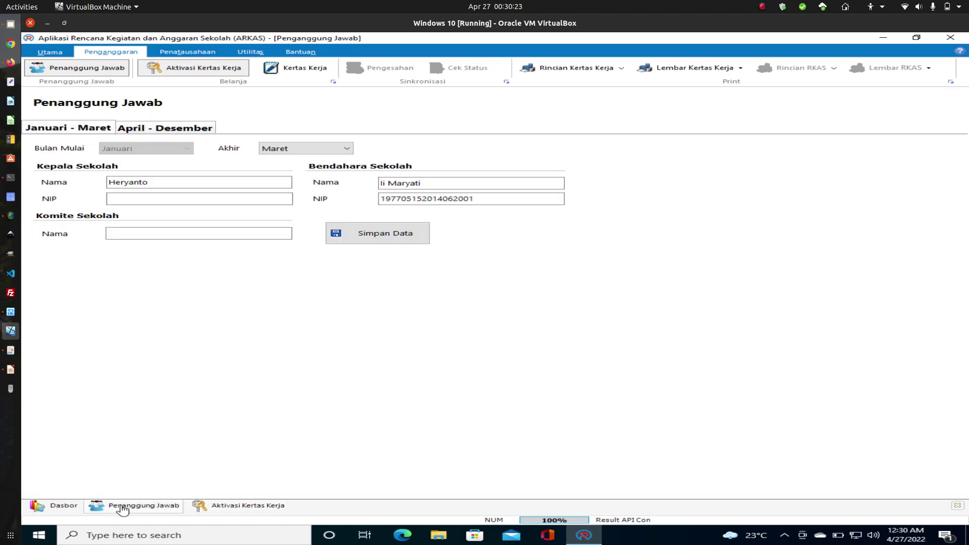
click(75, 505)
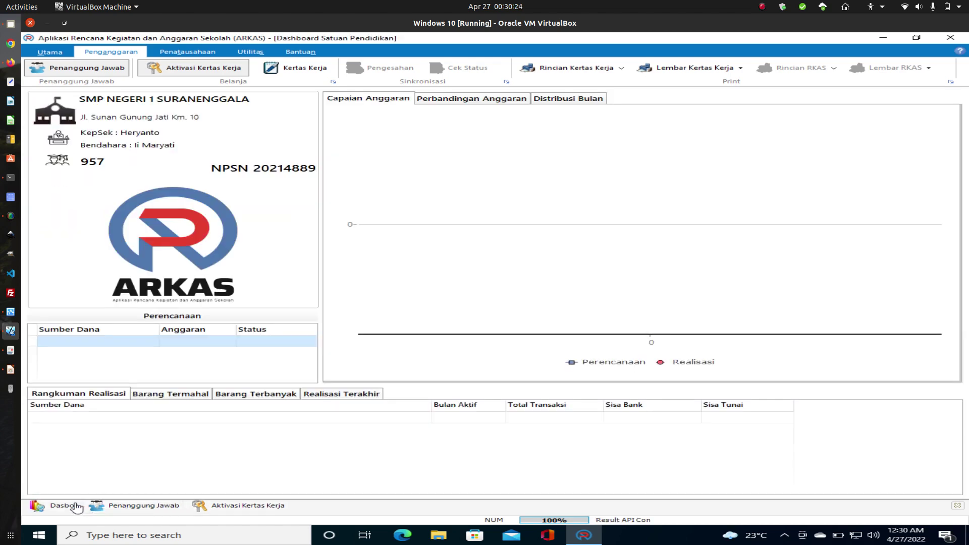
click(111, 507)
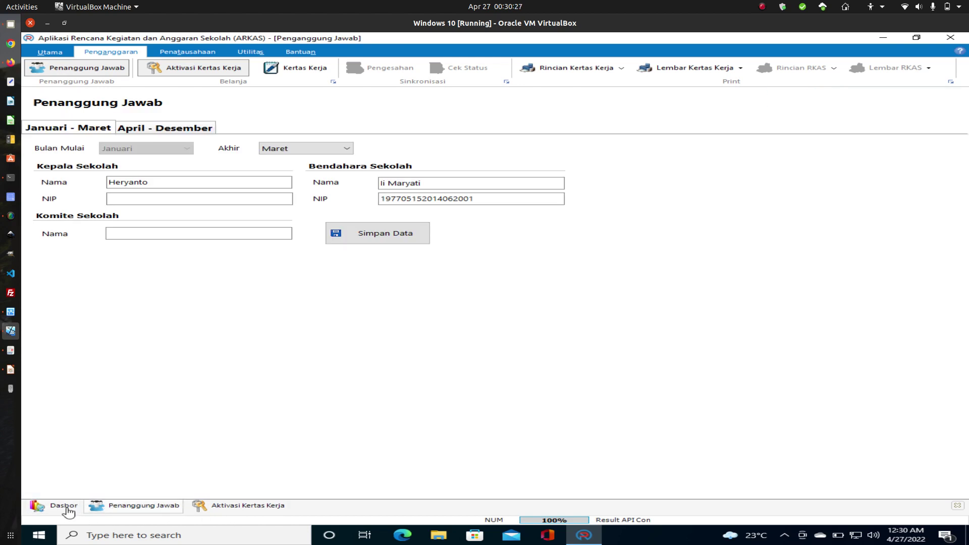
- Close the Penanggung Jawab and Dasbor pages, dismissing any error messages and keeping Aktivasi Kertas Kerja open
click(958, 506)
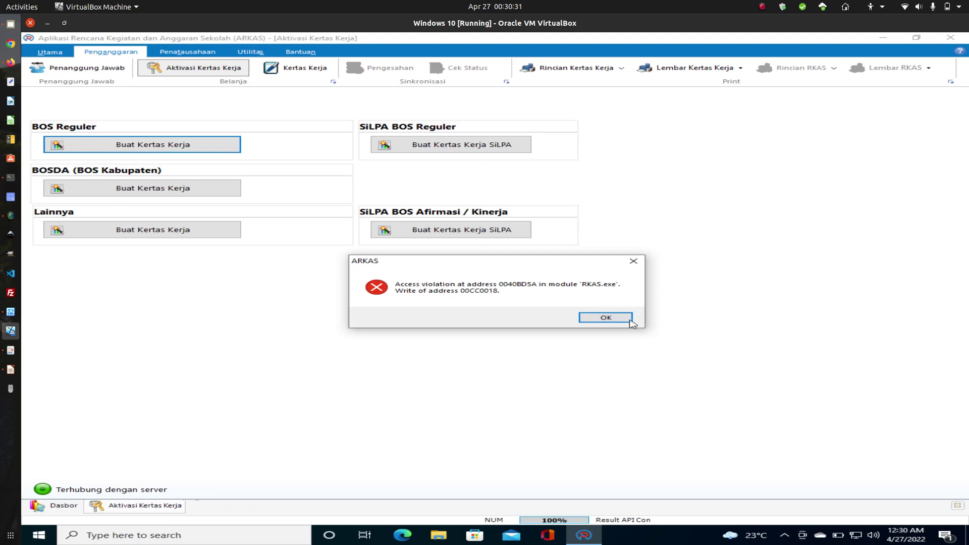
click(629, 319)
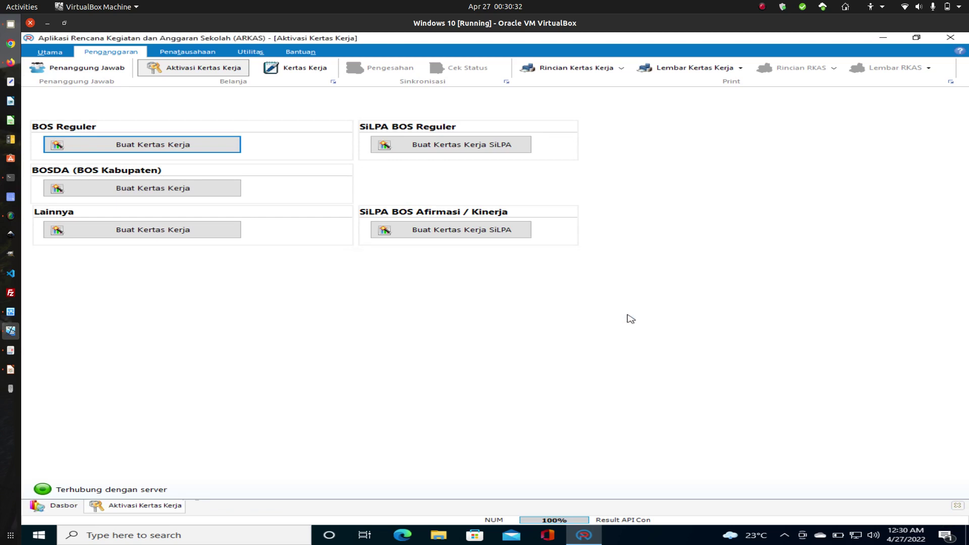
click(46, 507)
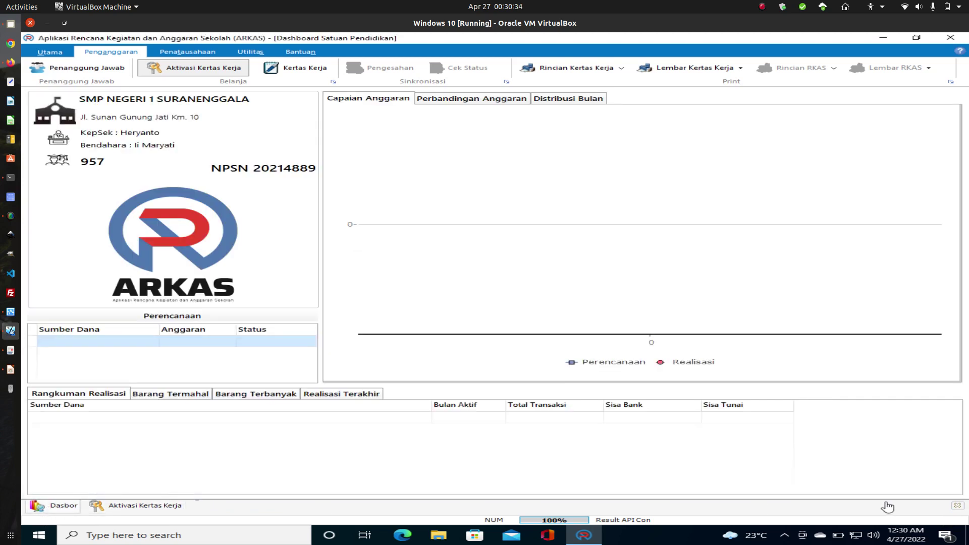
click(957, 505)
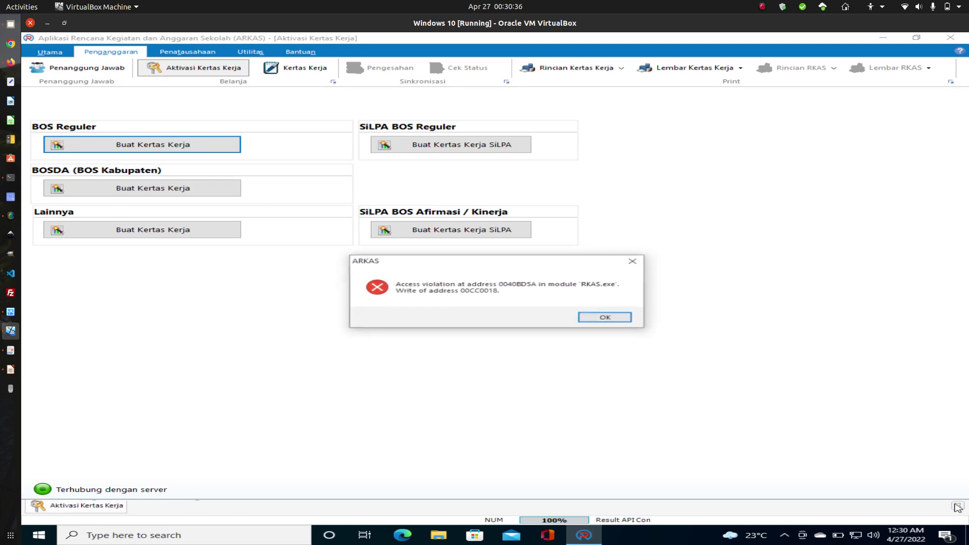
click(608, 319)
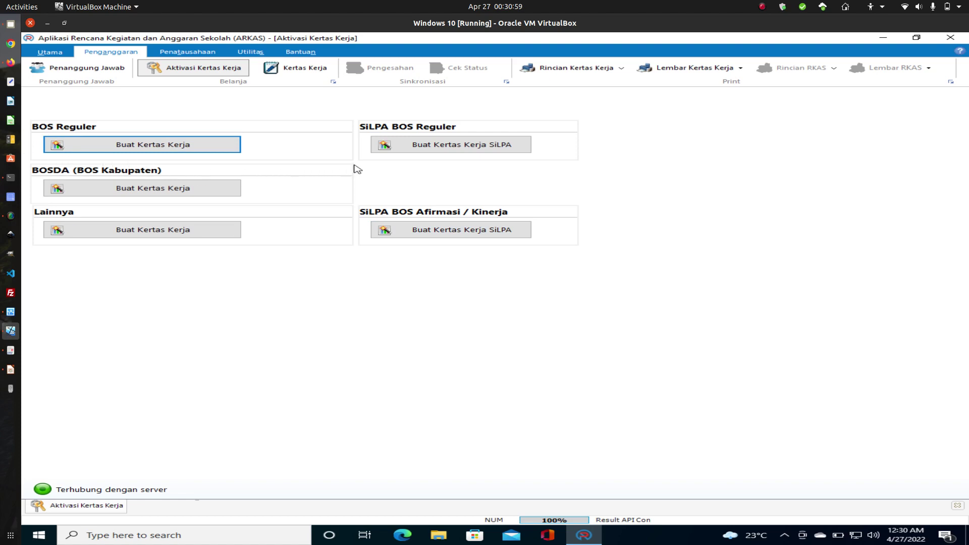
- Create the BOS Reguler worksheet for 2022 without copying the previous year's budget
click(119, 146)
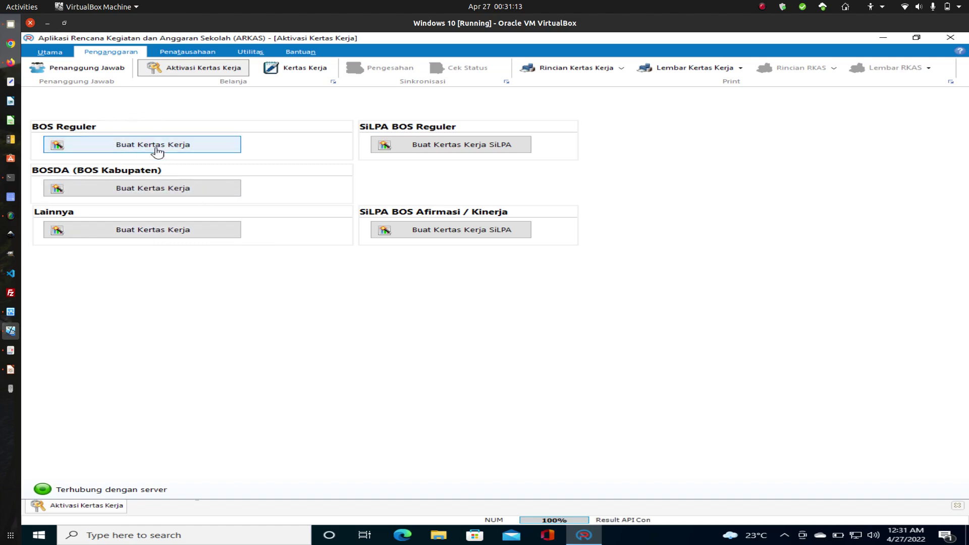
click(106, 141)
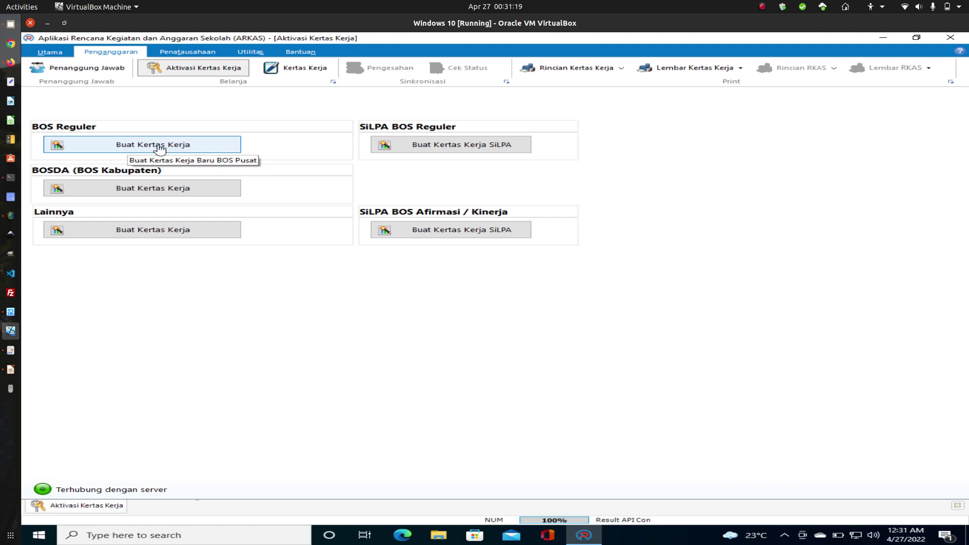
click(197, 149)
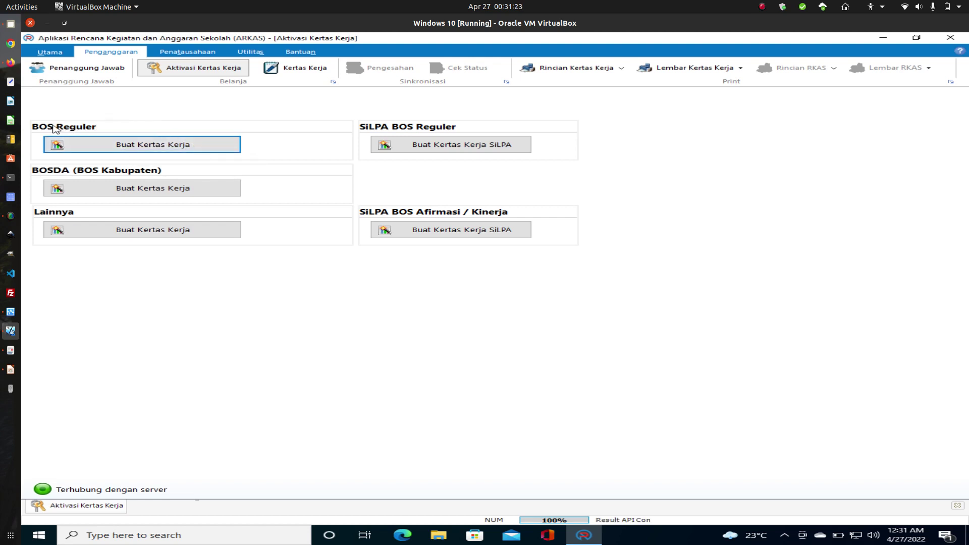
click(167, 146)
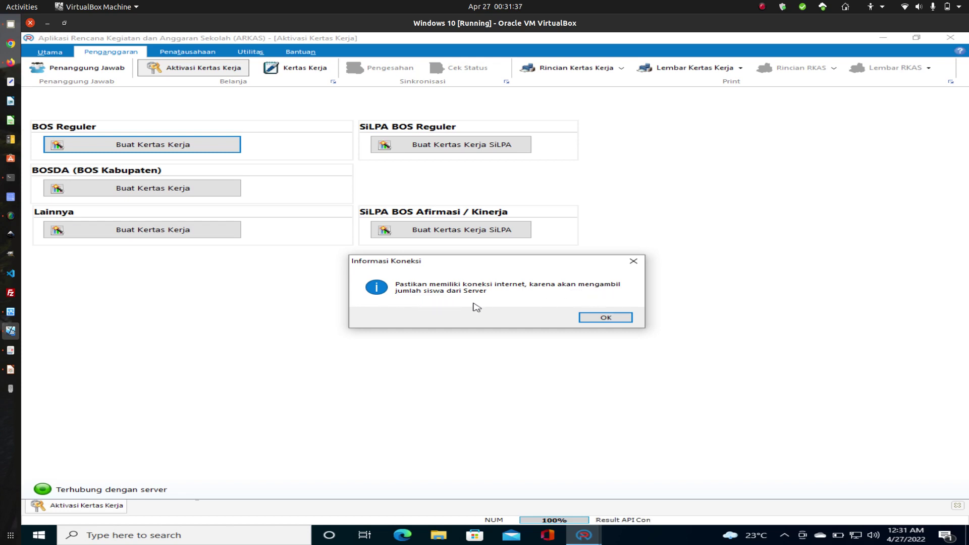
click(592, 320)
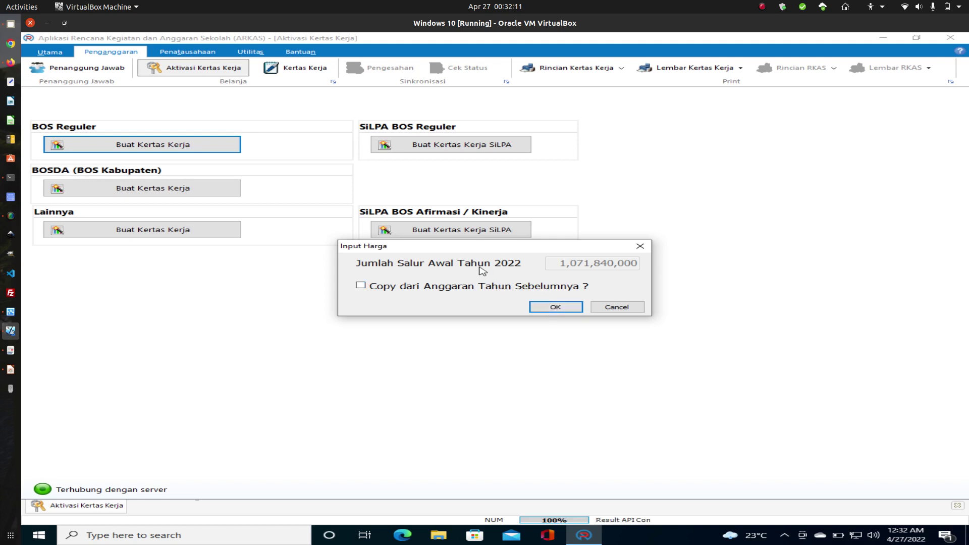
click(556, 307)
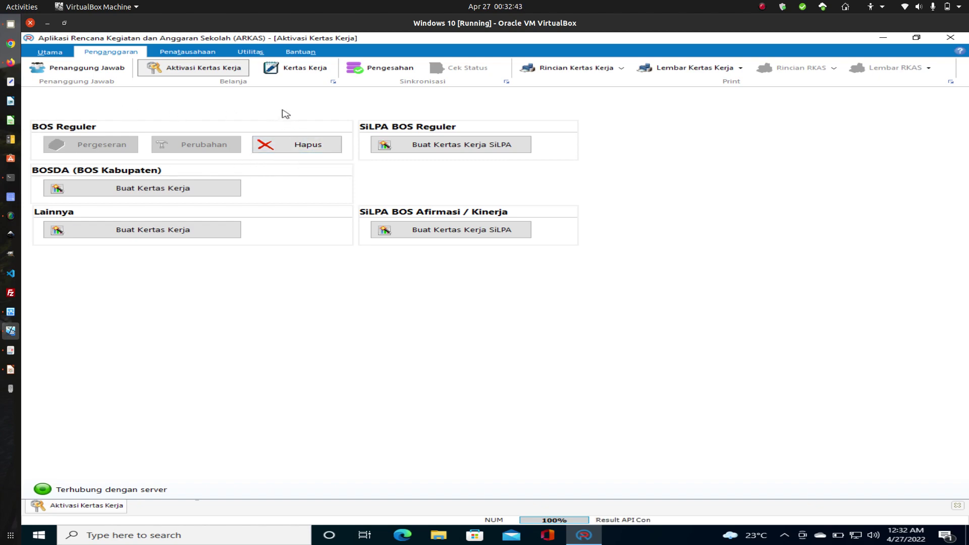
- Open the Kertas Kerja page and view the Sumber Dana choices without selecting one
click(299, 70)
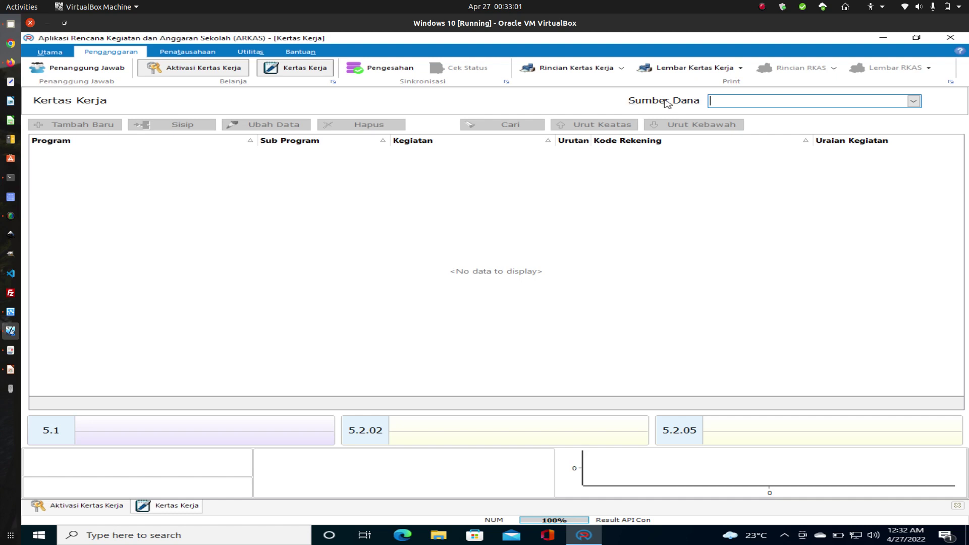
click(913, 101)
click(914, 101)
click(914, 101)
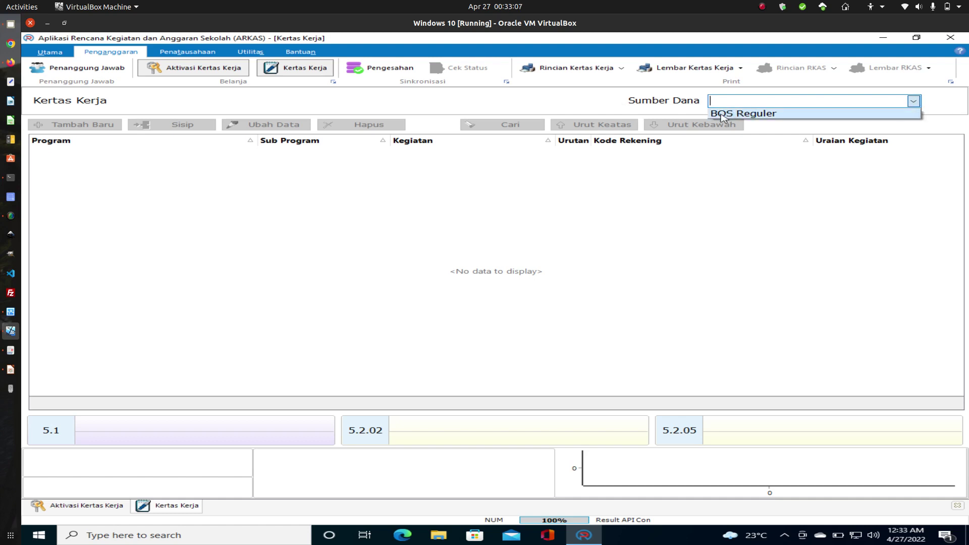
click(914, 102)
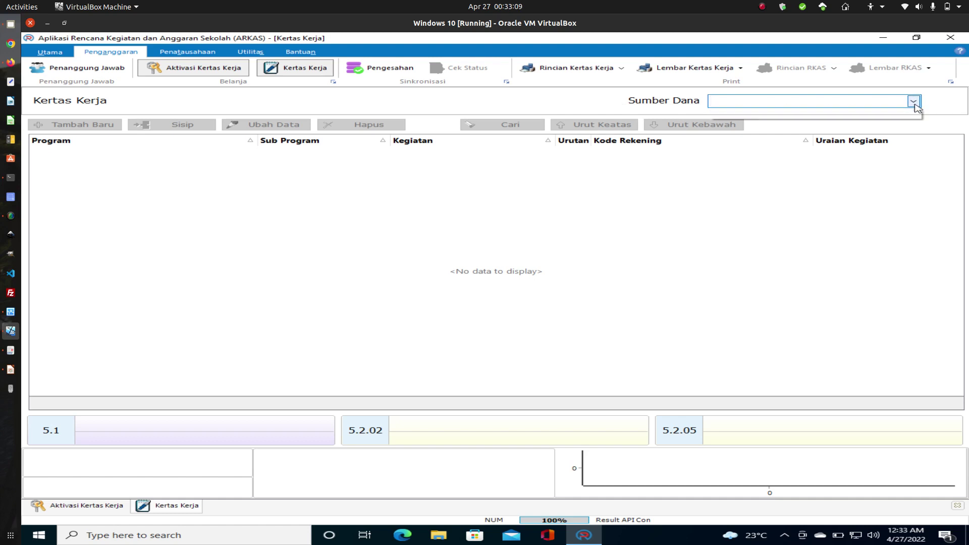
click(915, 103)
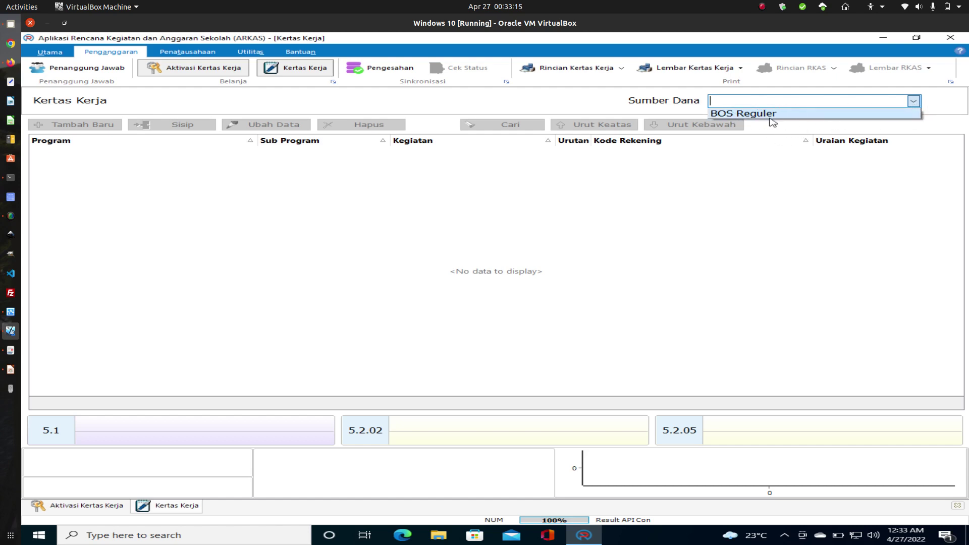
click(937, 110)
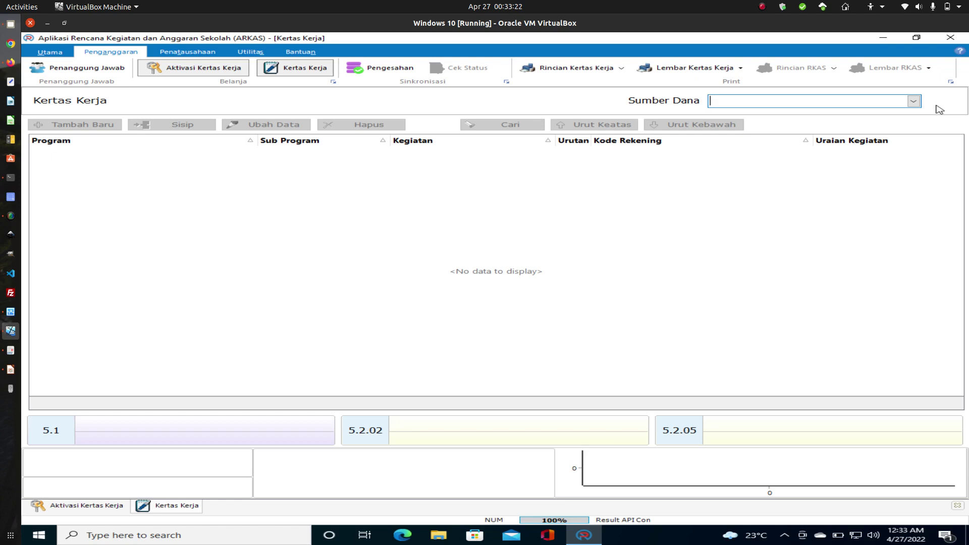
click(913, 101)
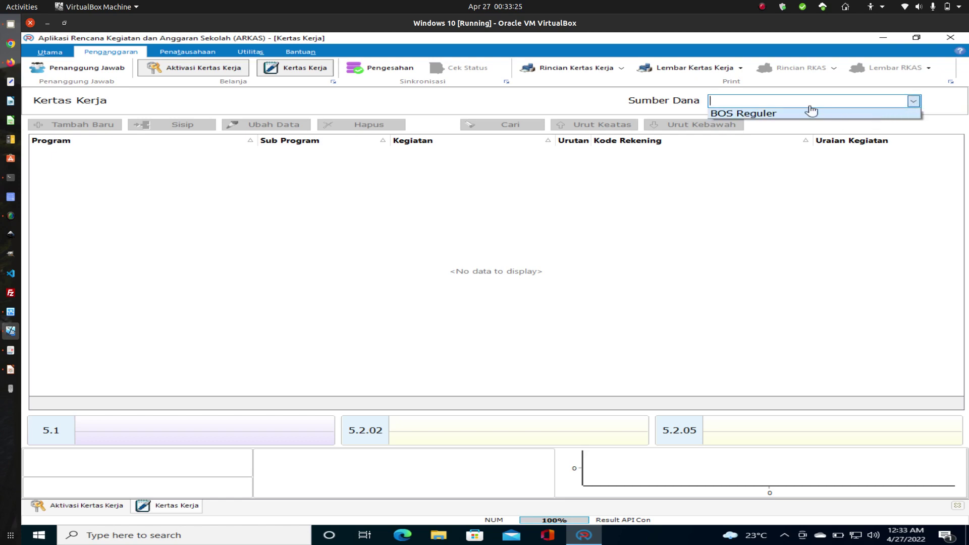
click(932, 110)
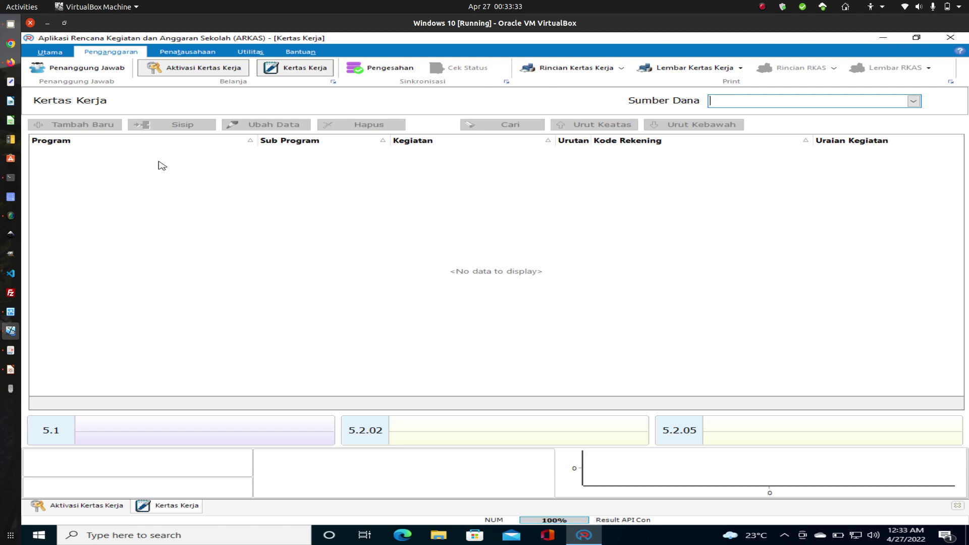
click(882, 38)
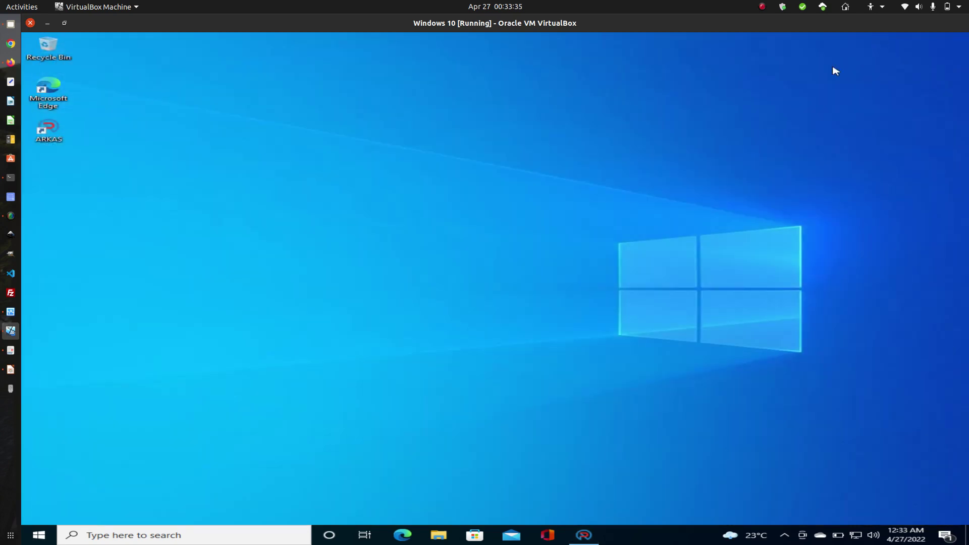
click(41, 132)
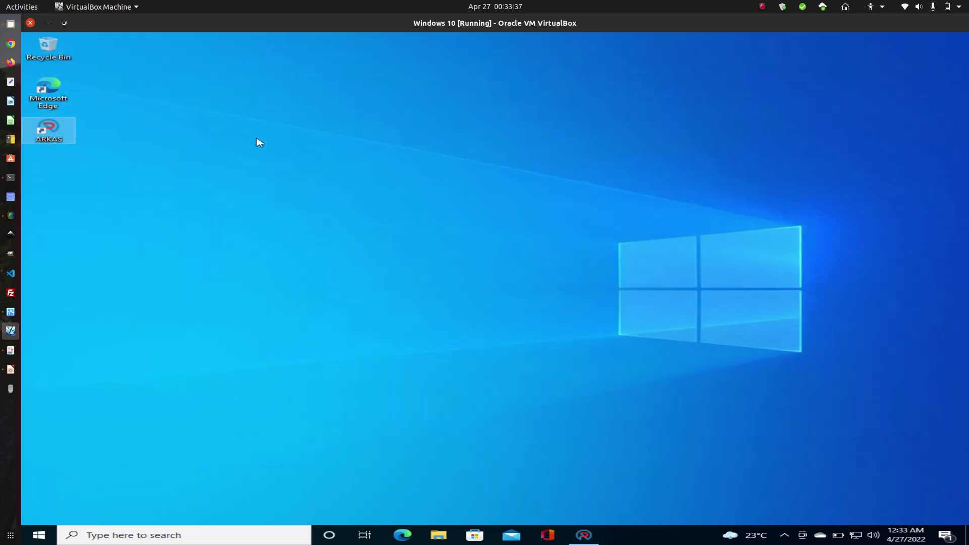
click(584, 535)
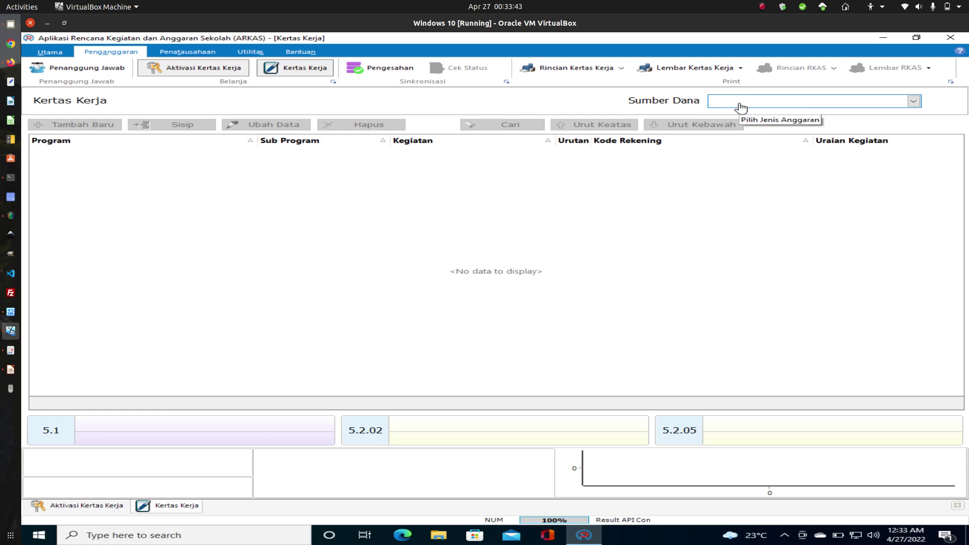
click(847, 106)
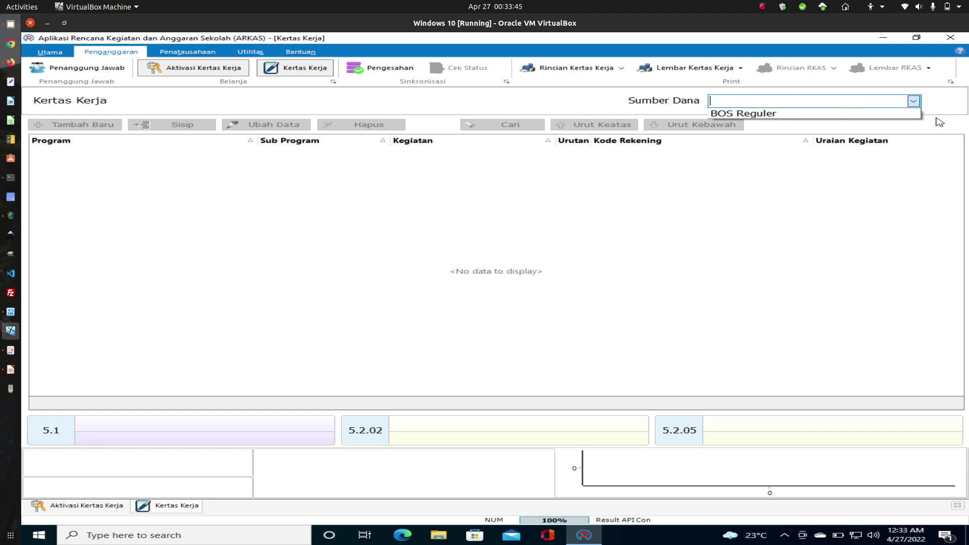
click(942, 101)
- Close and relaunch ARKAS, and return to its dashboard for budget year 2022
click(950, 37)
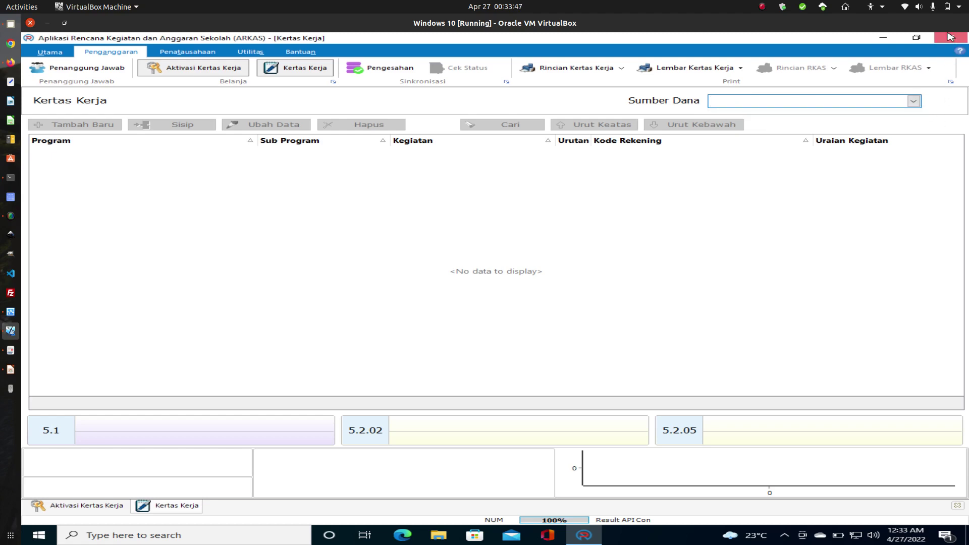
click(534, 291)
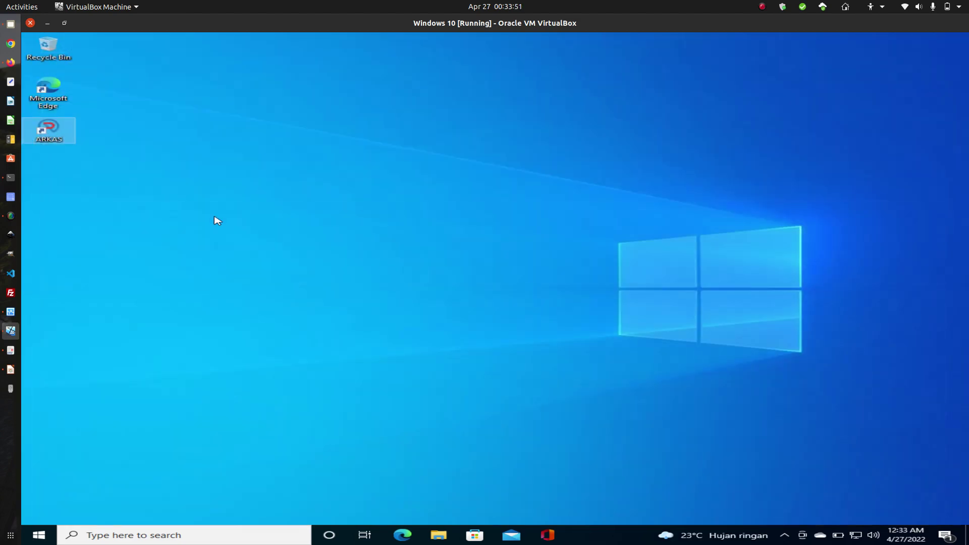
double_click(55, 132)
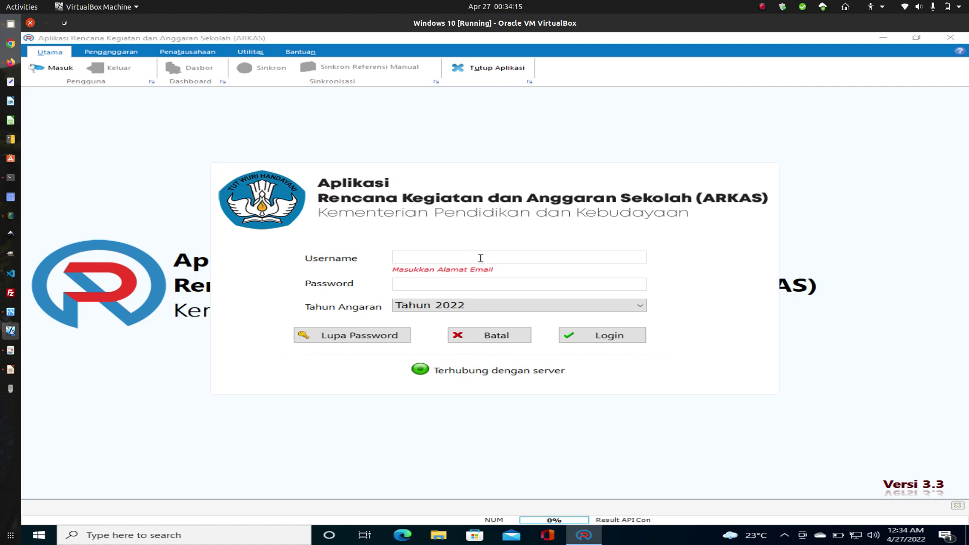
click(10, 216)
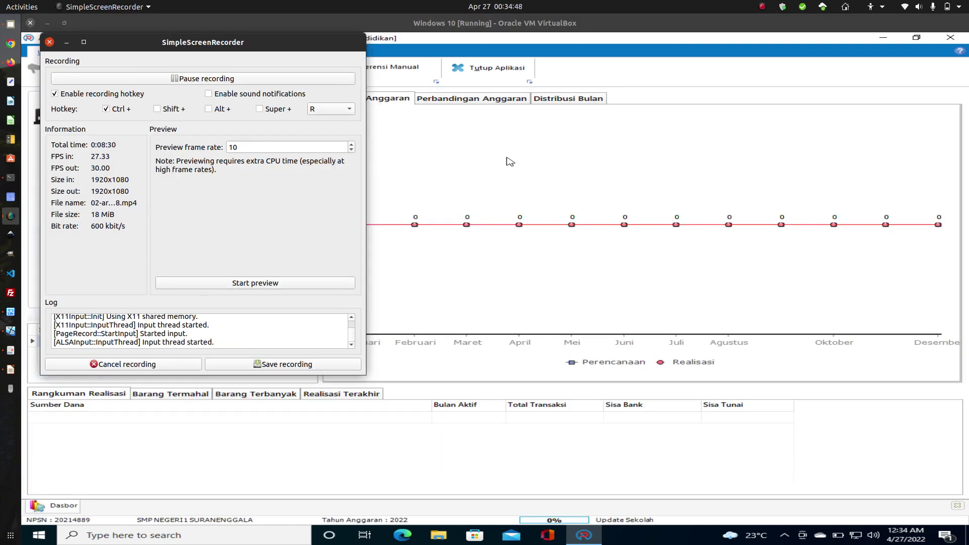
click(494, 155)
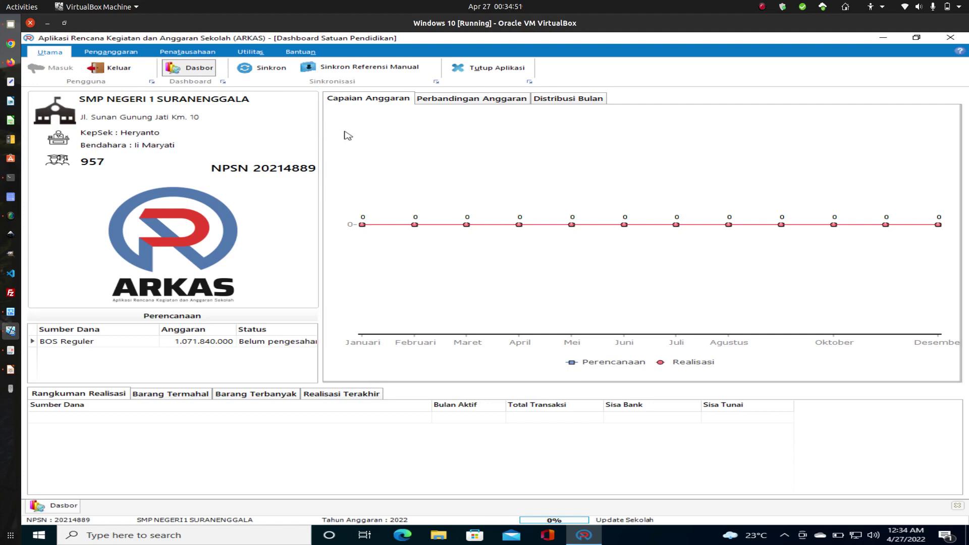
- Open the Kertas Kerja page and load the worksheet for the BOS Reguler funding source
click(93, 55)
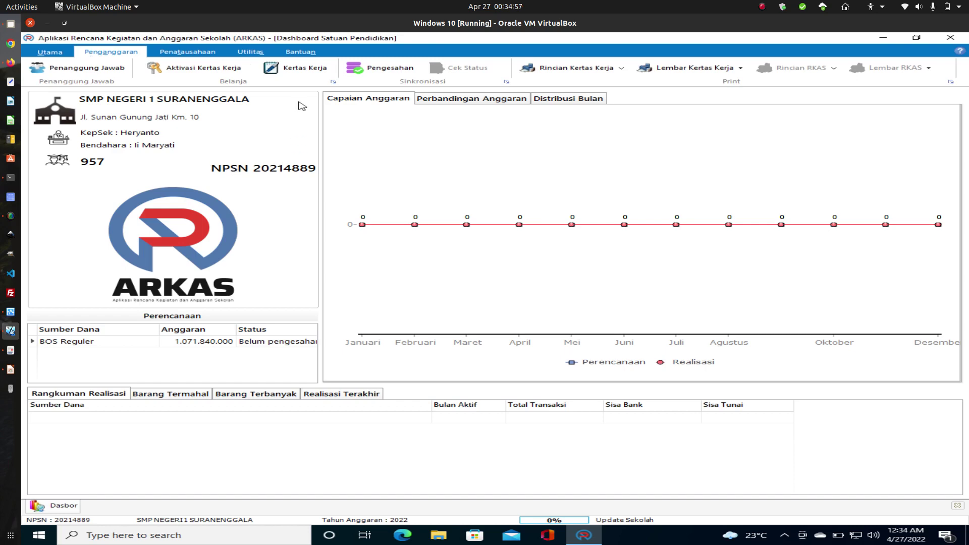
click(299, 74)
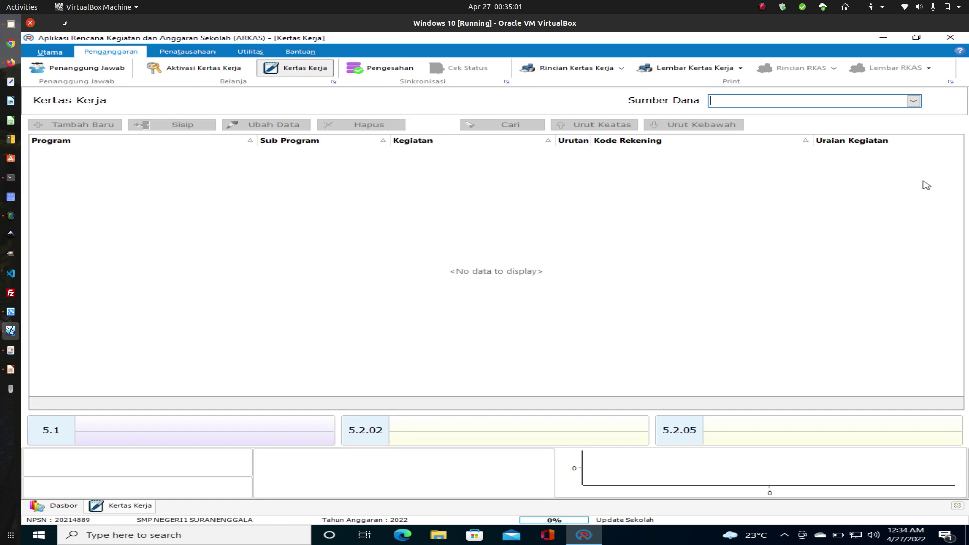
click(914, 101)
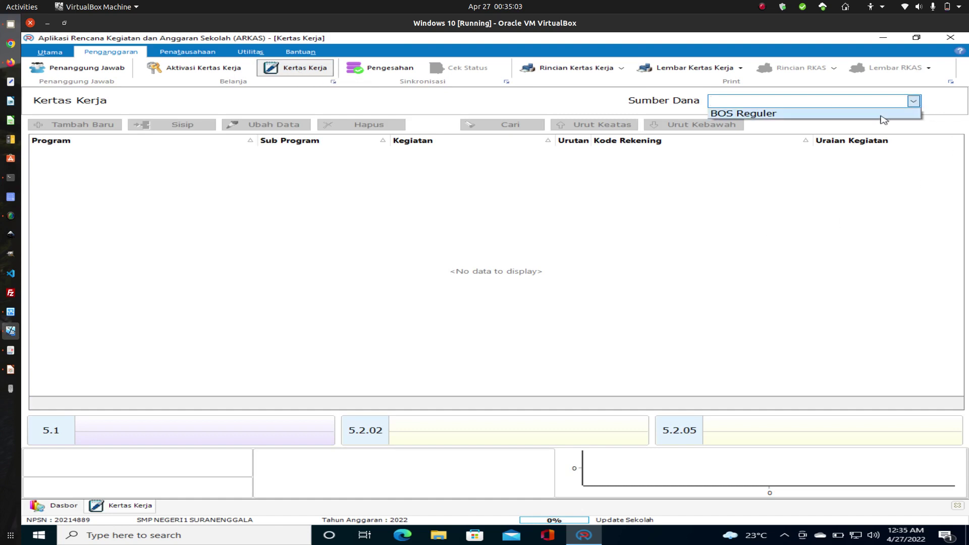
click(880, 116)
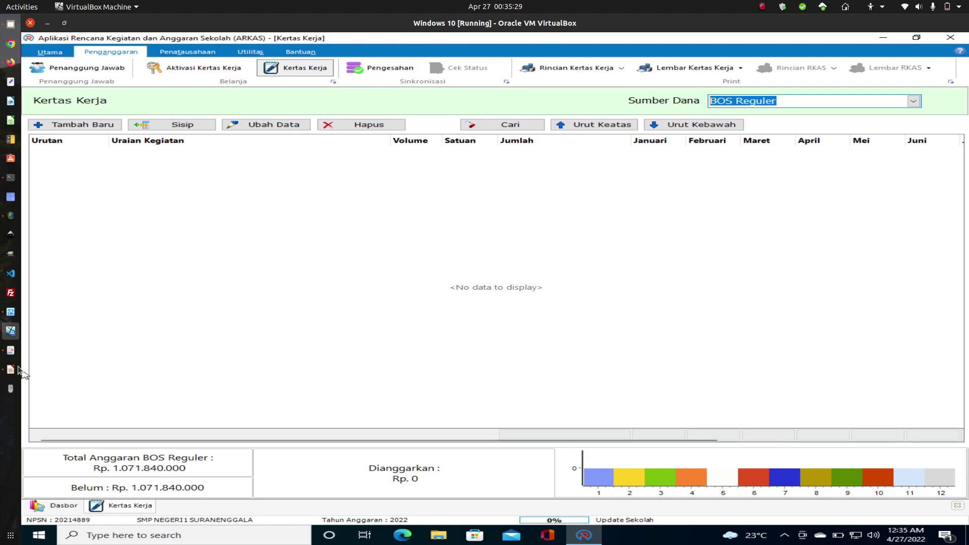
- Switch to the Document Viewer and examine the 2022 RKAS PDF down to the hours figure in the non-PNS teacher honorarium entries on page 9
click(14, 352)
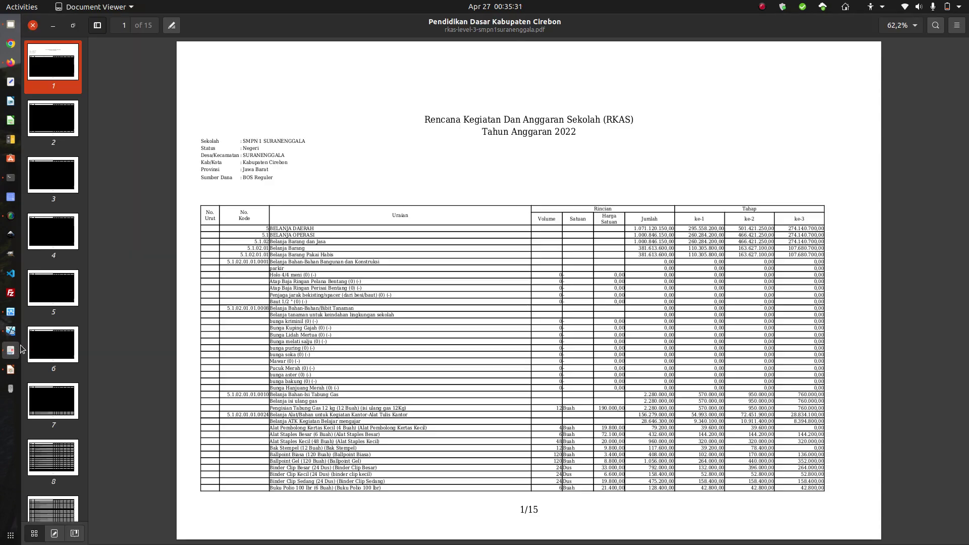
scroll(444, 248, down, 10)
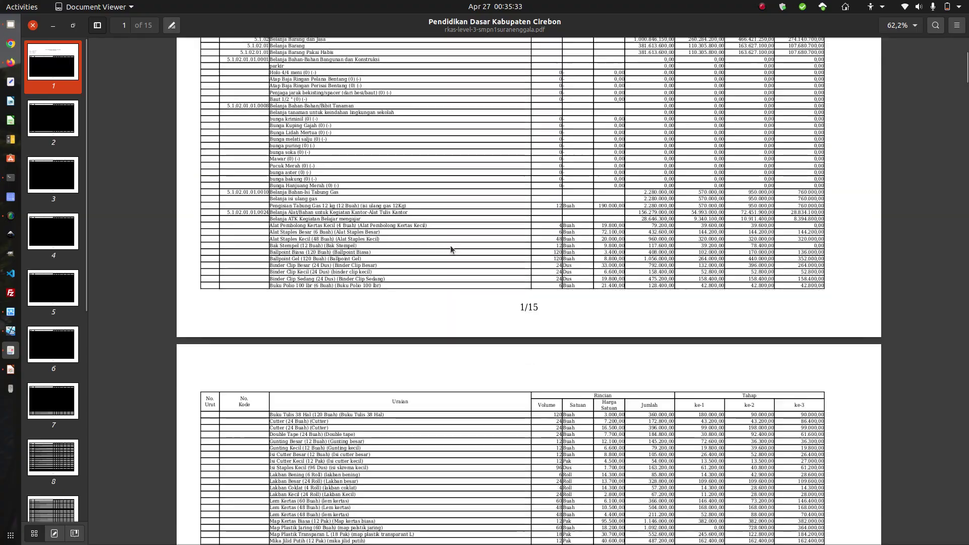
scroll(450, 252, down, 15)
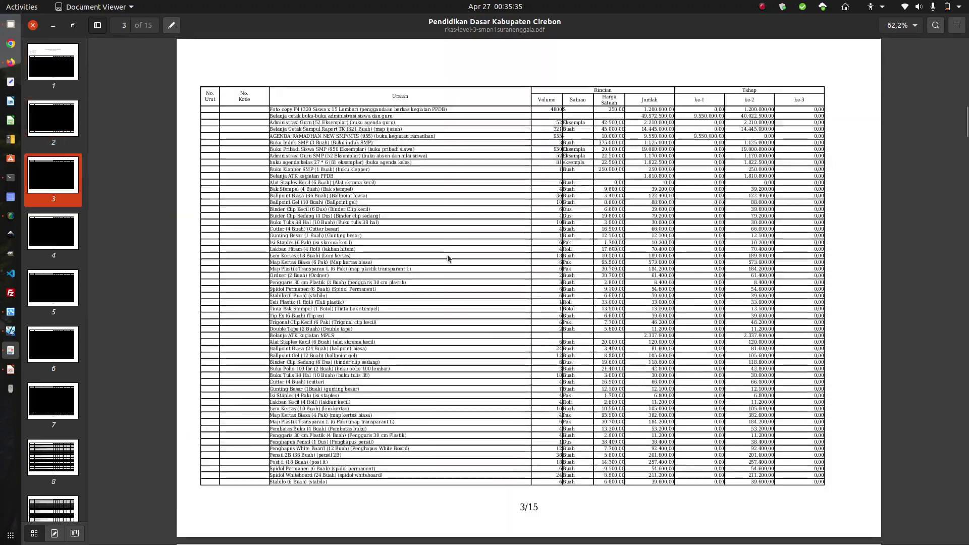
scroll(446, 258, down, 10)
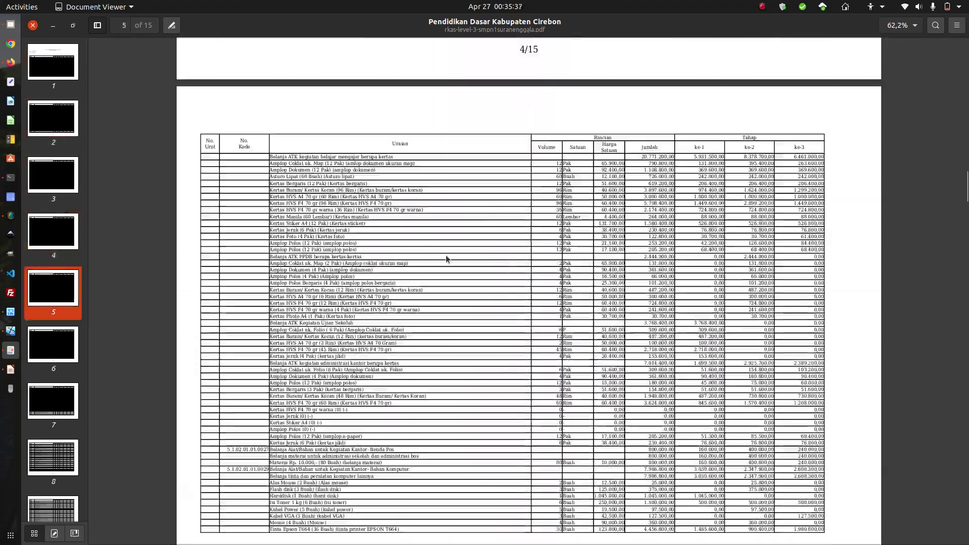
scroll(445, 257, down, 15)
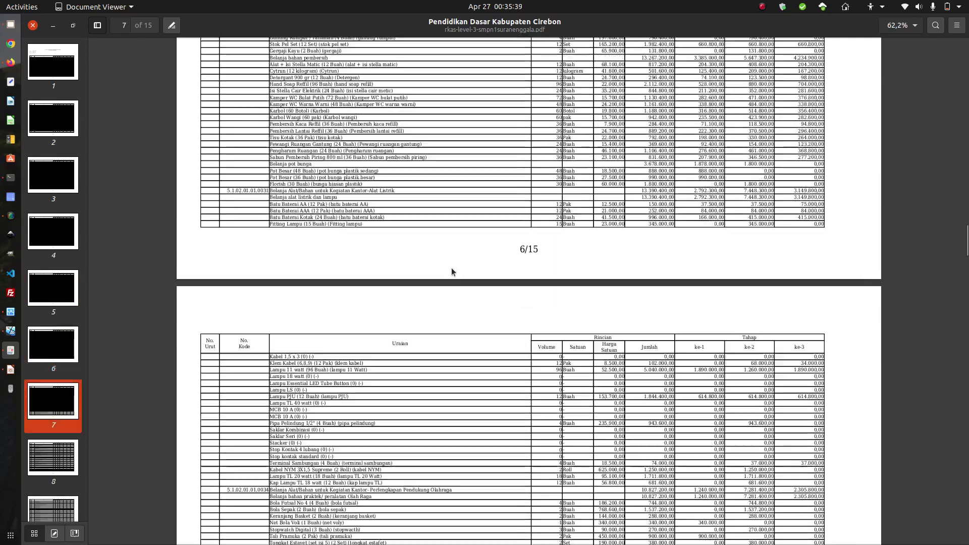
scroll(459, 276, down, 10)
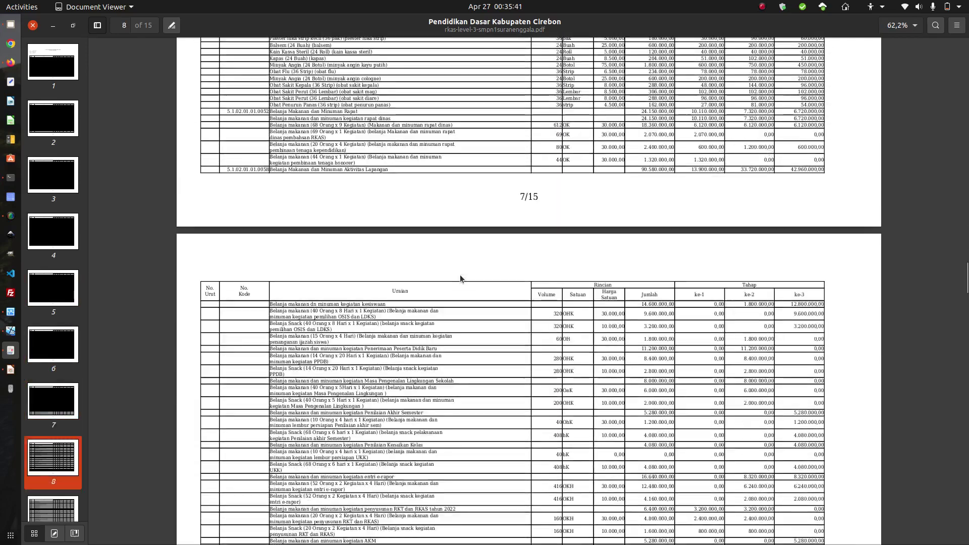
scroll(459, 278, down, 10)
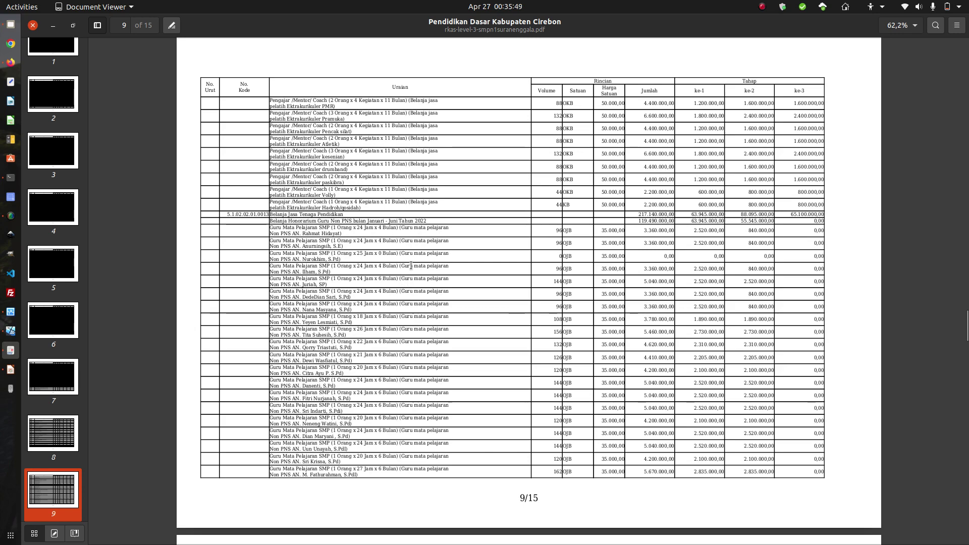
scroll(411, 265, up, 2)
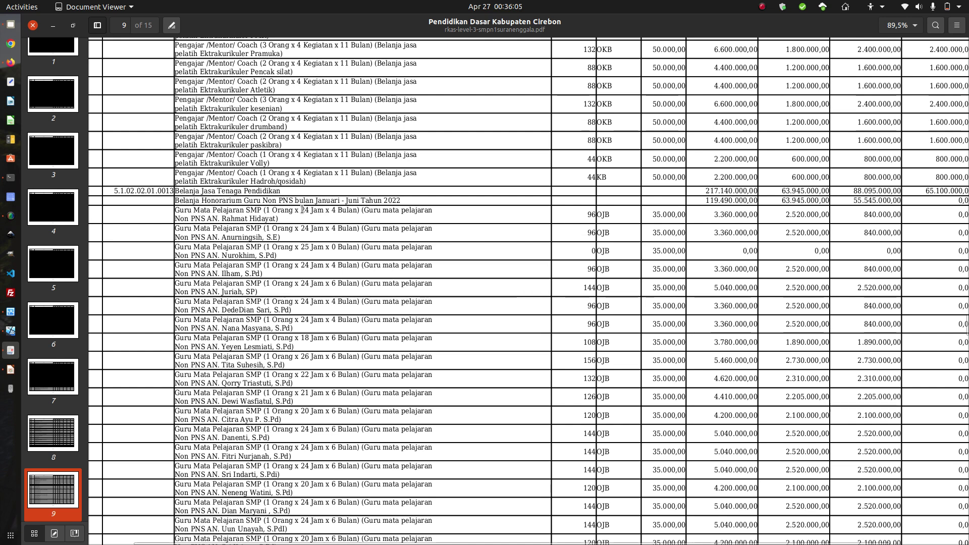
drag(300, 209, 308, 209)
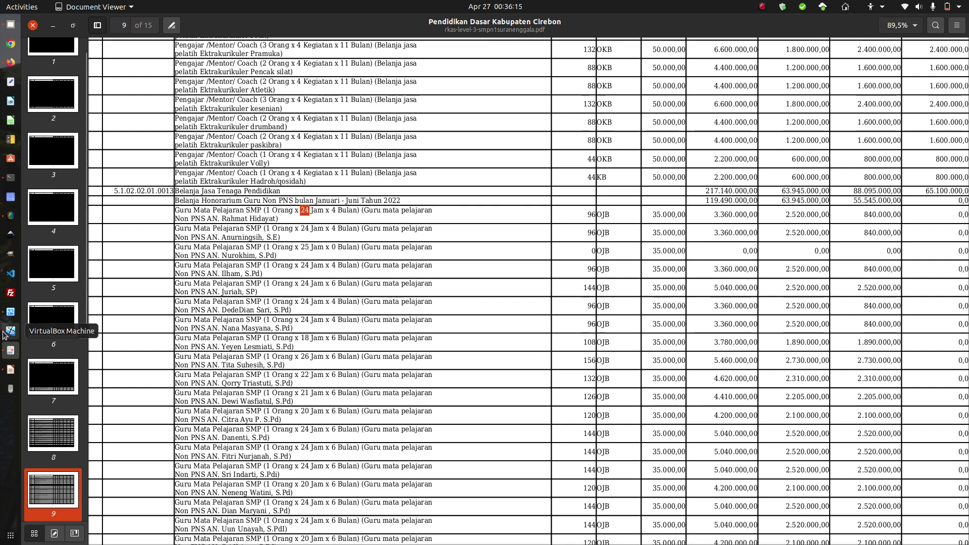
- Switch back to ARKAS, add a new worksheet entry and set its Kegiatan to 07.12.01. Pembayaran Honor Guru, found by searching for honor
click(10, 331)
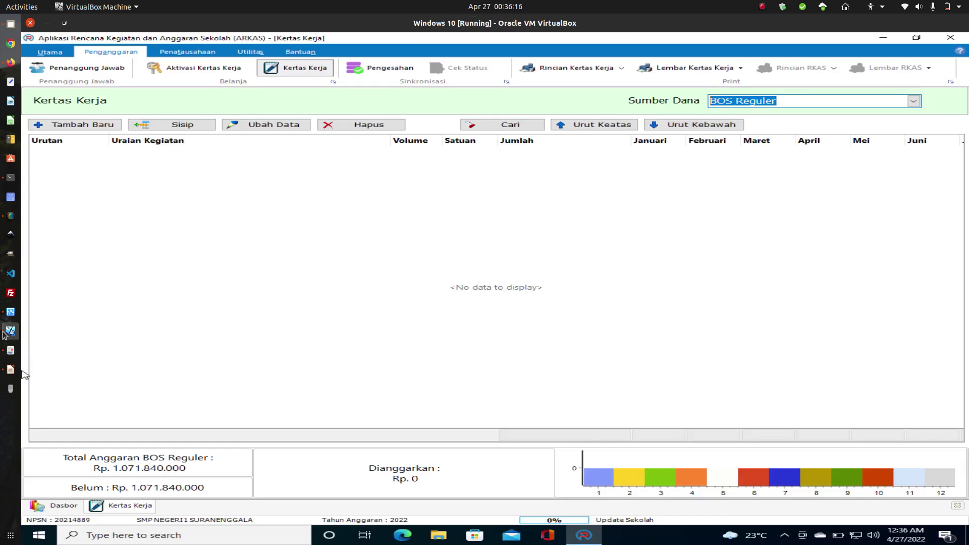
click(99, 125)
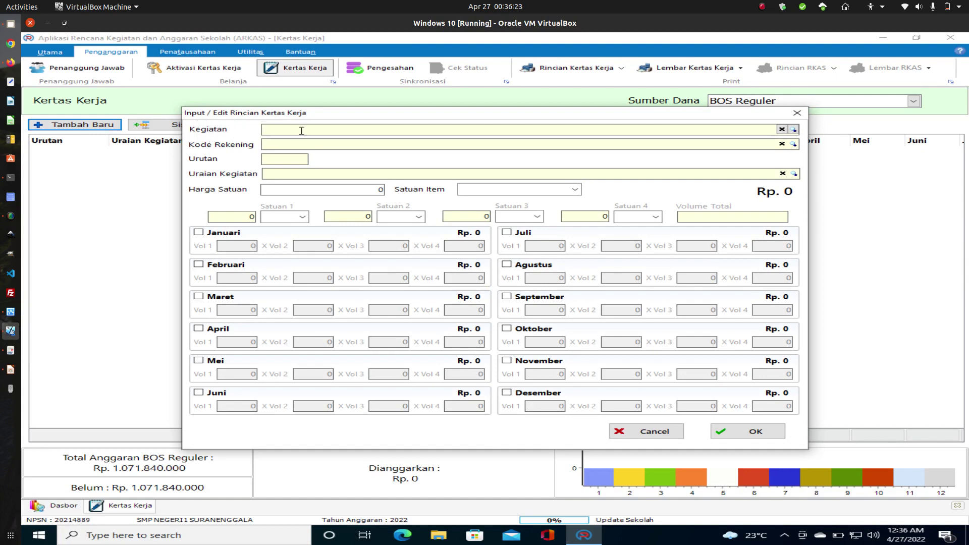
click(793, 131)
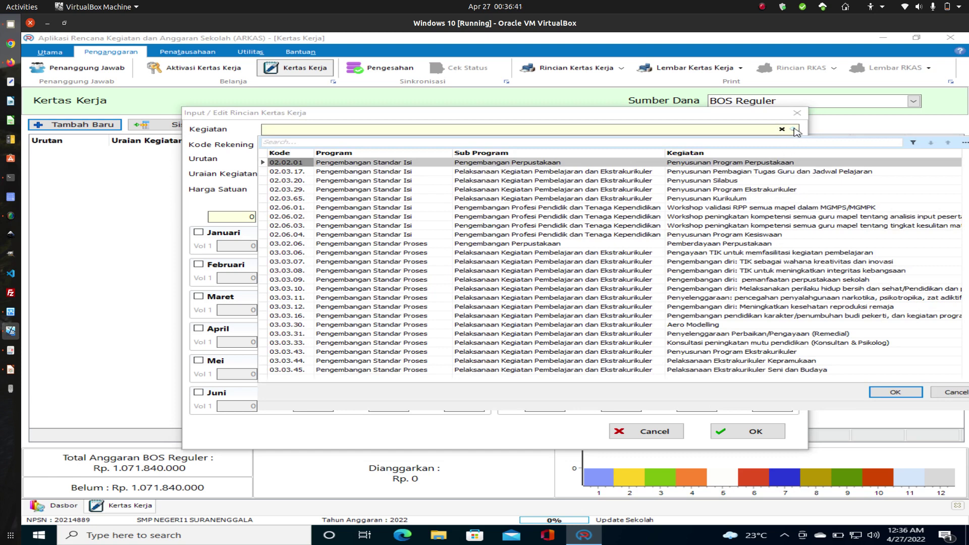
click(941, 395)
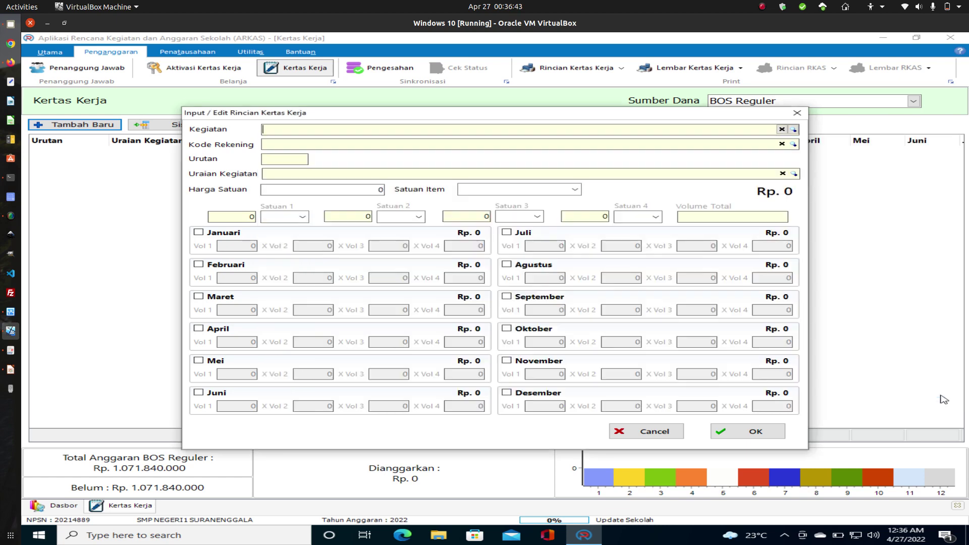
click(794, 130)
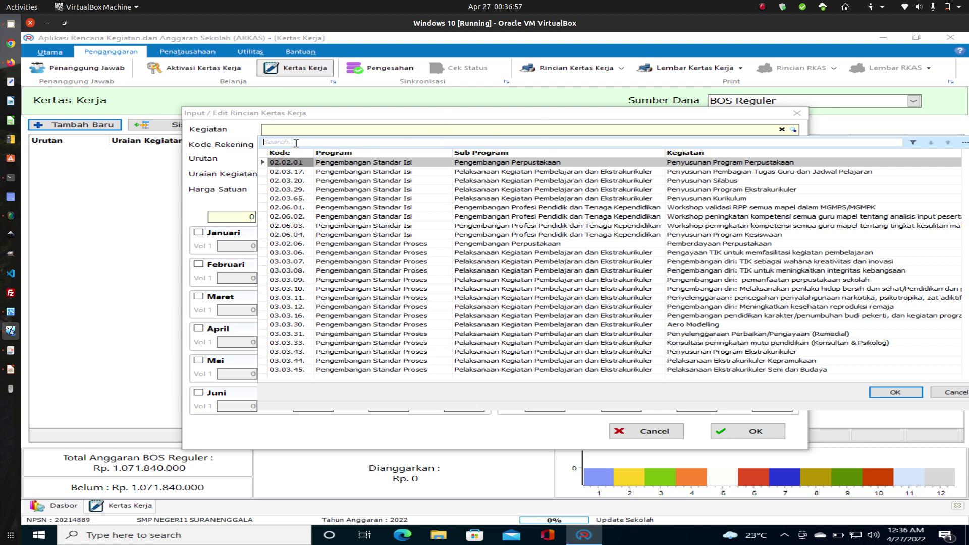
text(honor)
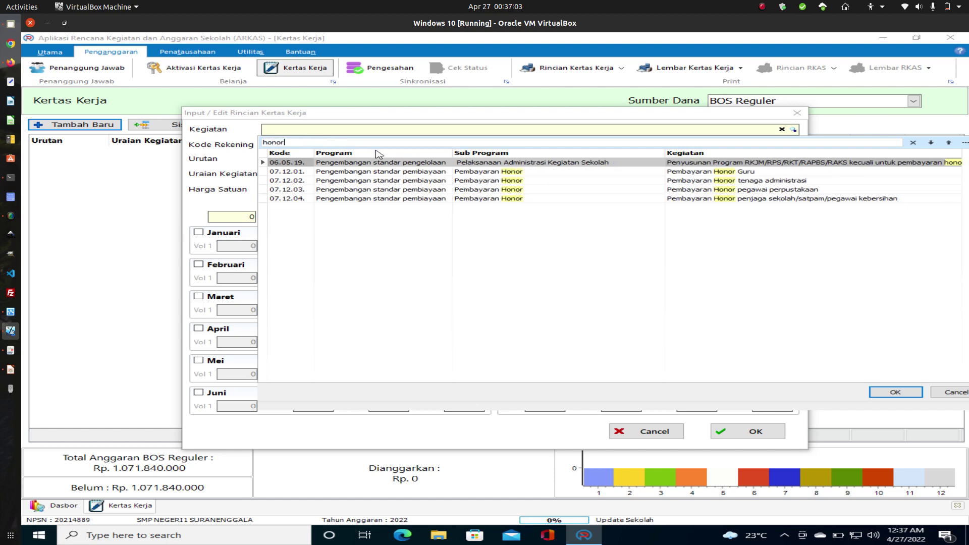
click(701, 173)
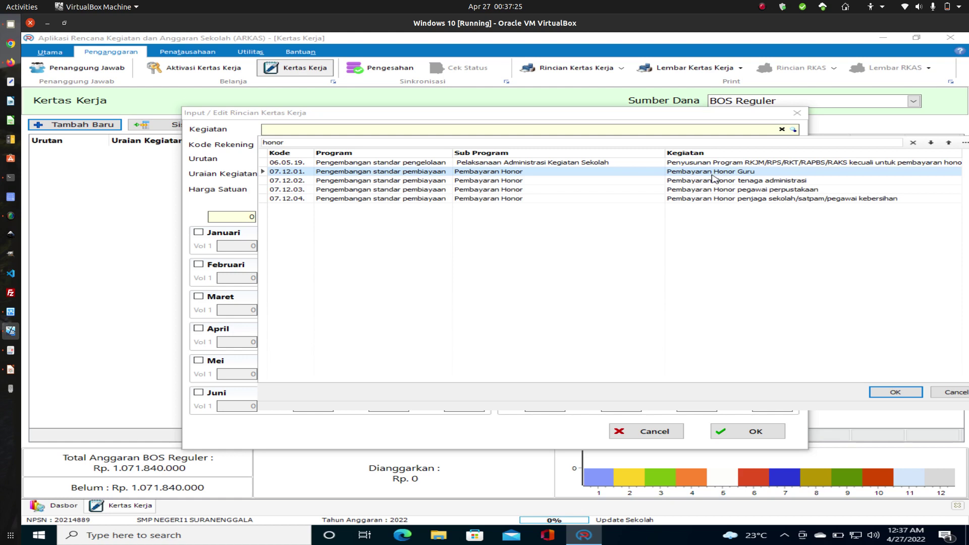
click(884, 391)
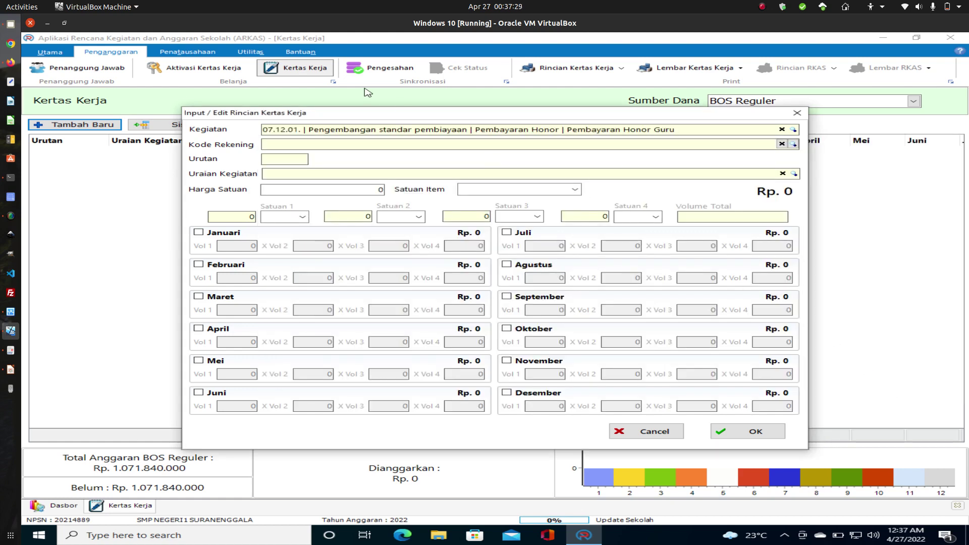
- Search the account codes for jasa and set Kode Rekening to 5.1.02.02.01.0013 Belanja Jasa Tenaga Pendidikan / Honorarium Guru
click(258, 143)
click(794, 145)
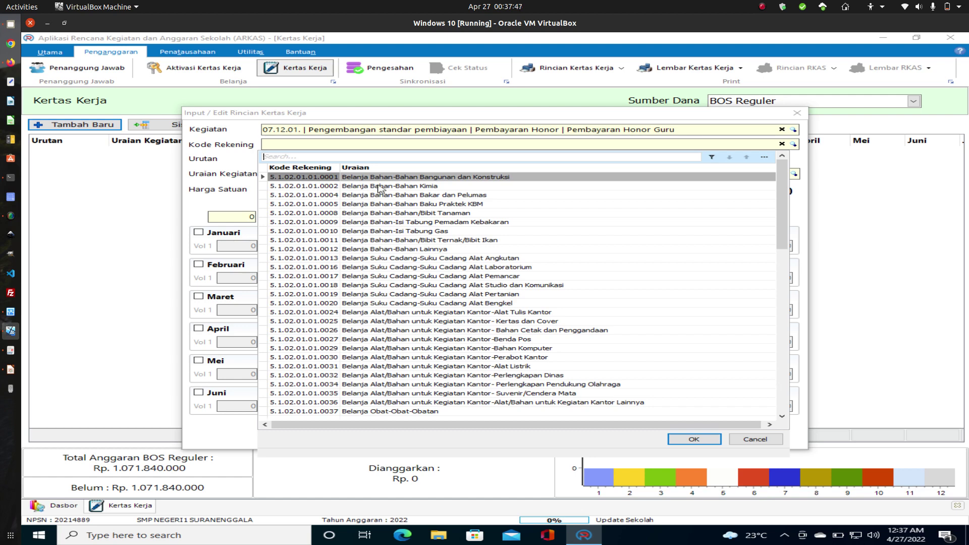
text(jas)
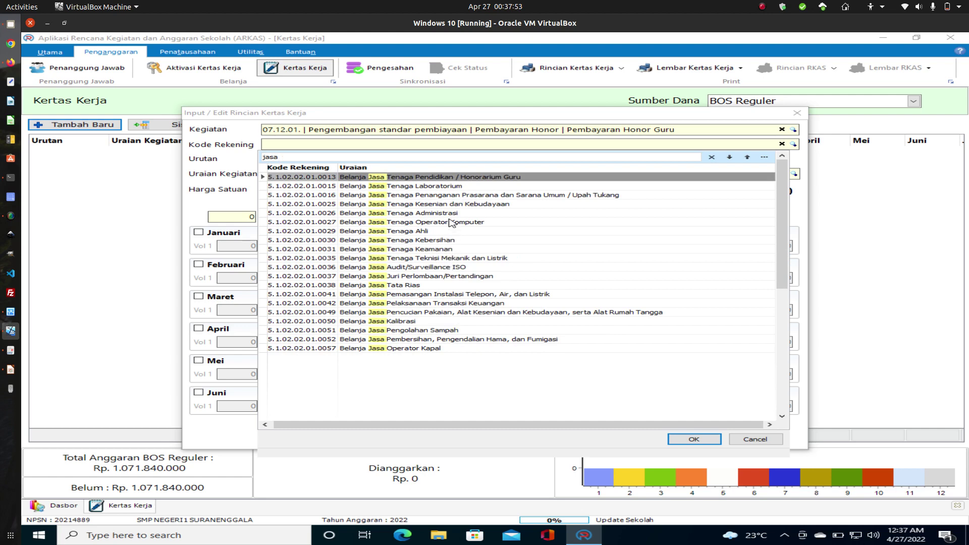
text(a)
click(591, 179)
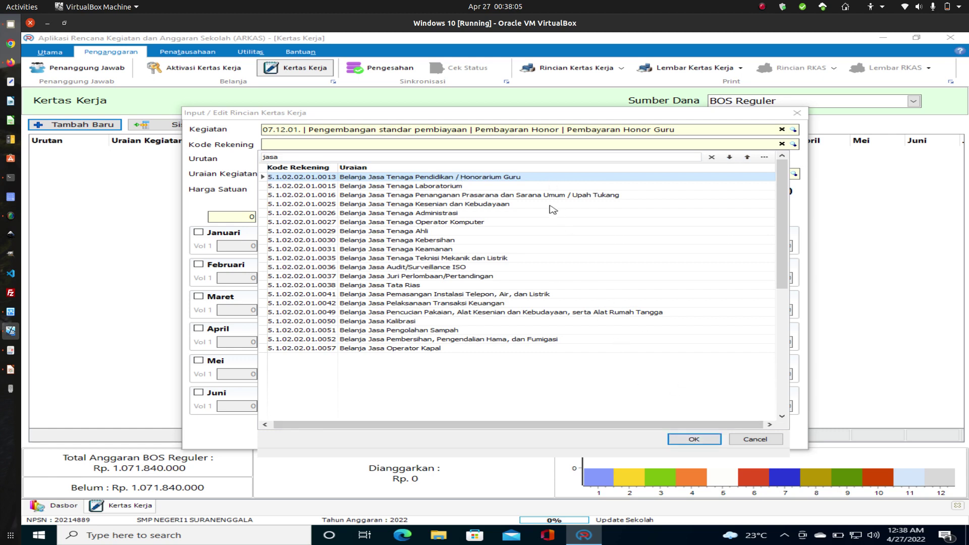
double_click(529, 179)
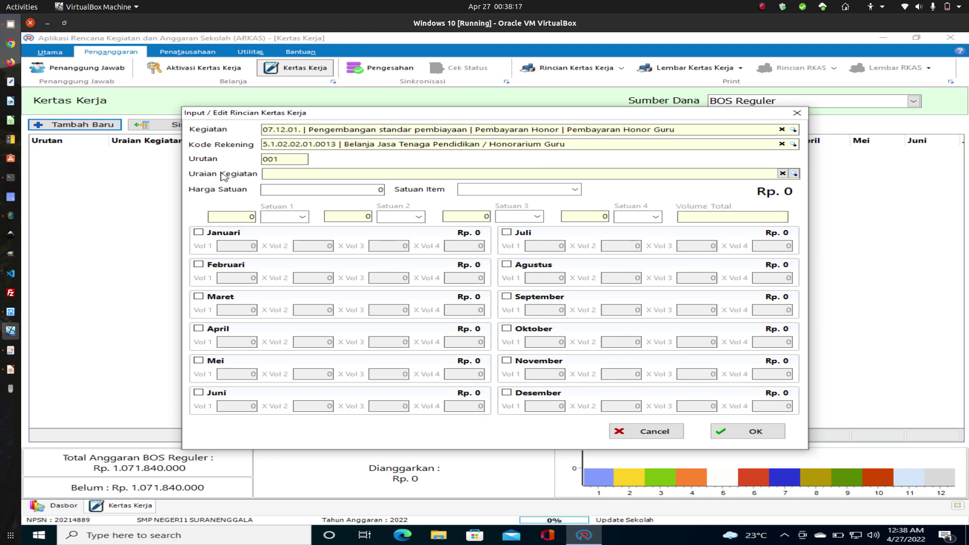
- Fill Uraian Kegiatan by searching the staff list for the first non-PNS teacher in the RKAS PDF and selecting that teacher
click(794, 174)
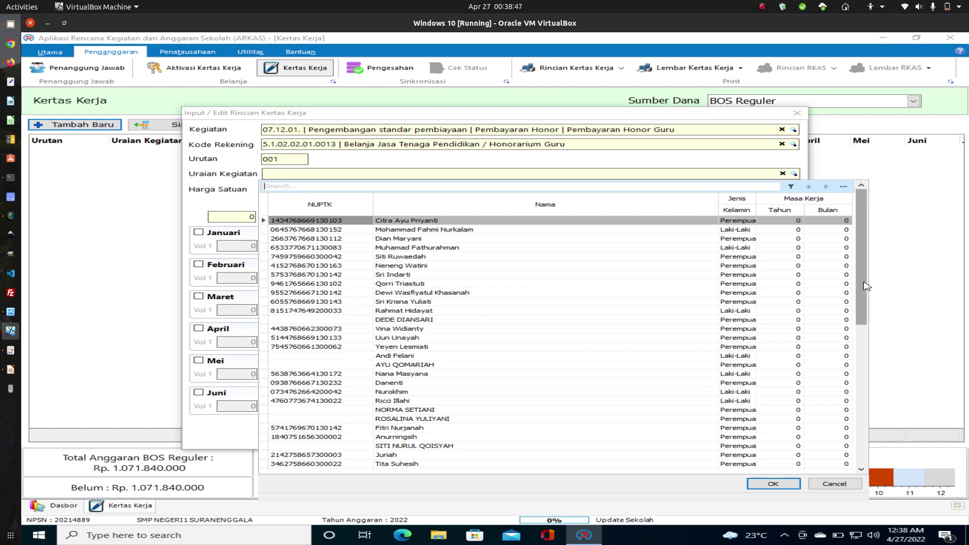
drag(861, 286, 861, 261)
click(307, 185)
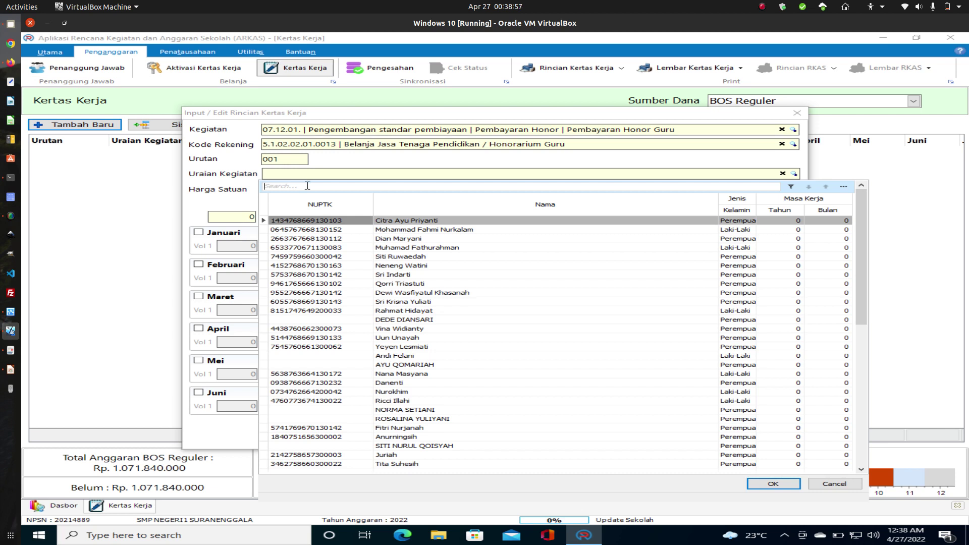
text(rahm)
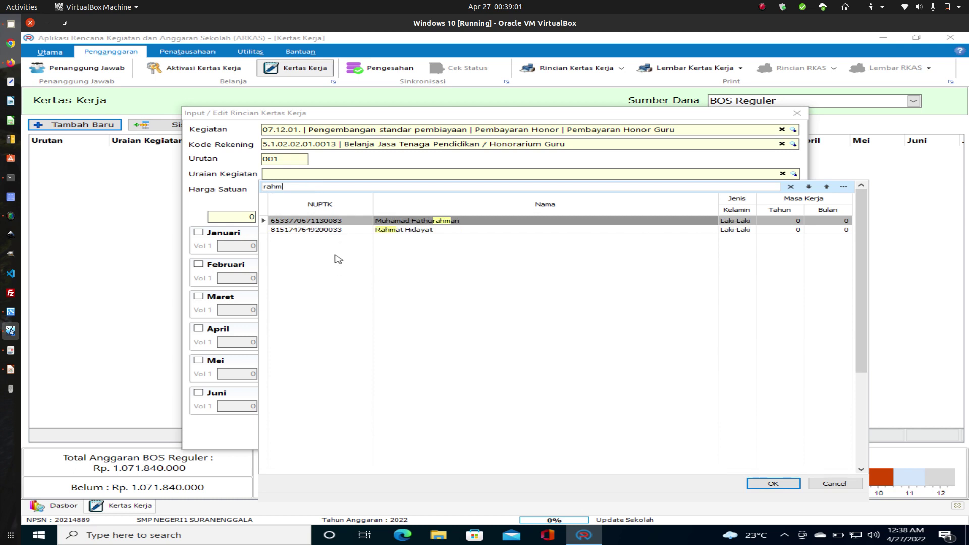
click(343, 230)
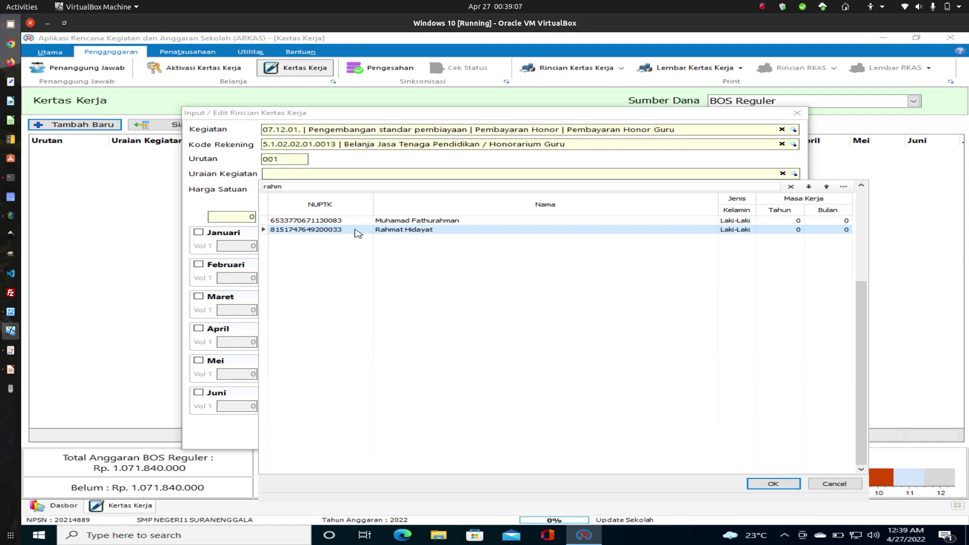
double_click(335, 230)
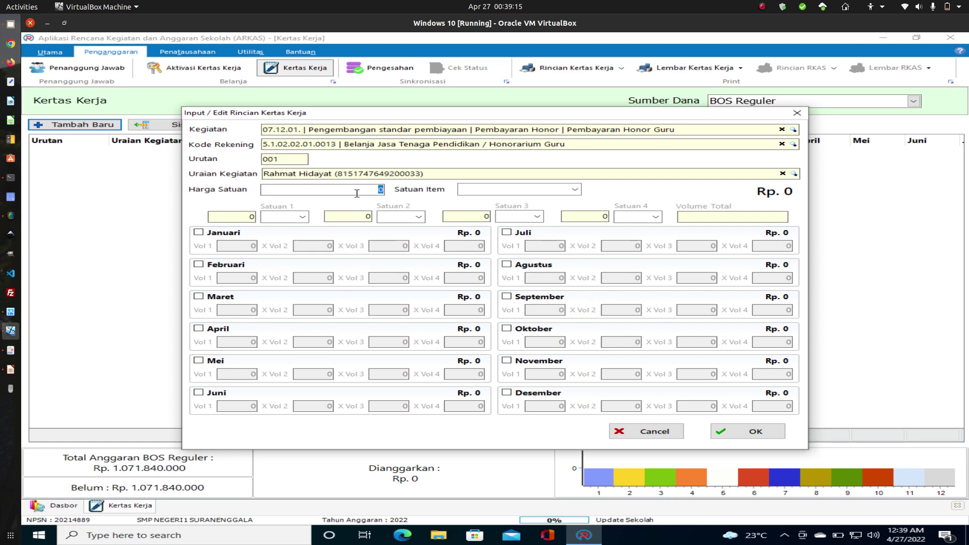
- Set Harga Satuan to 35000 and Satuan Item to Jam Pelajaran for the honorarium entry
text(35000)
click(574, 189)
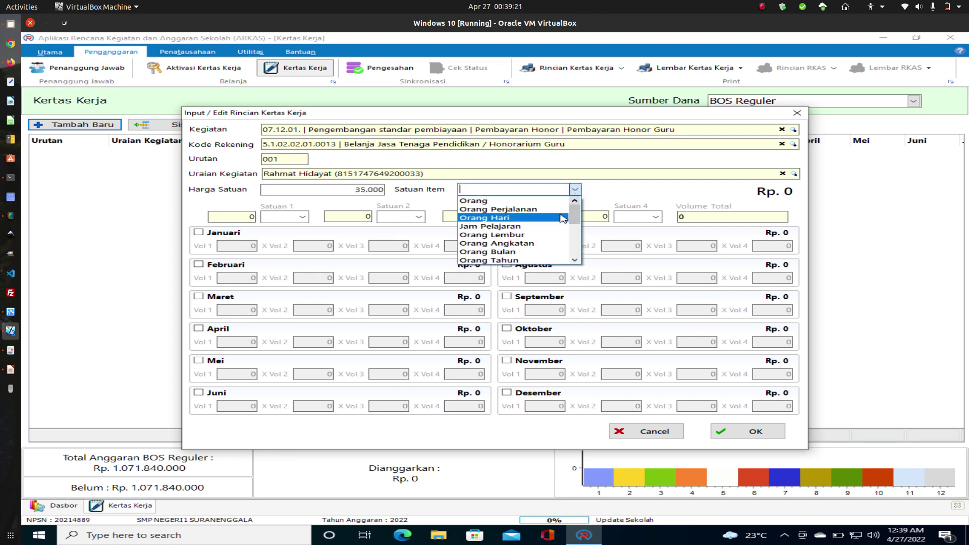
click(532, 230)
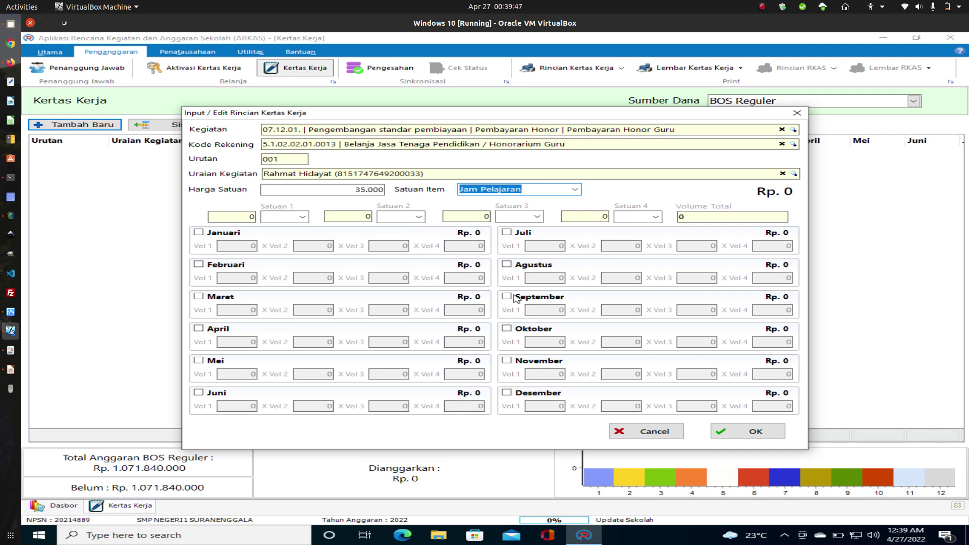
click(302, 218)
click(302, 218)
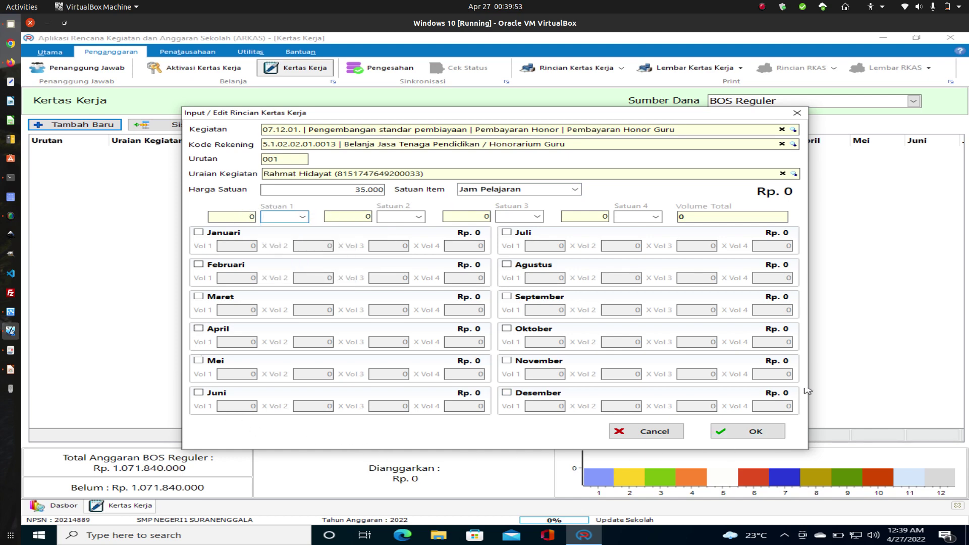
- Enable all twelve months, Januari through Desember, for the honorarium entry
click(198, 232)
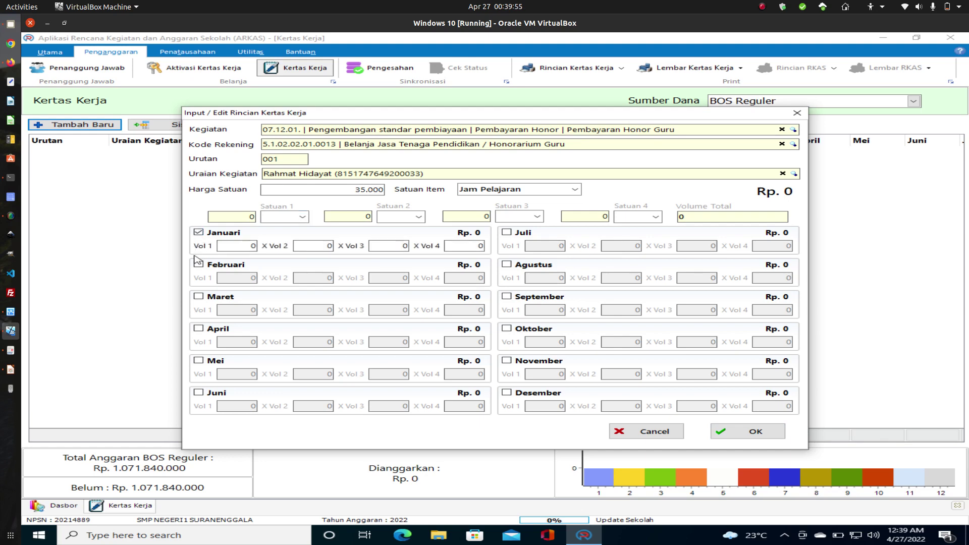
click(198, 264)
click(199, 296)
click(198, 328)
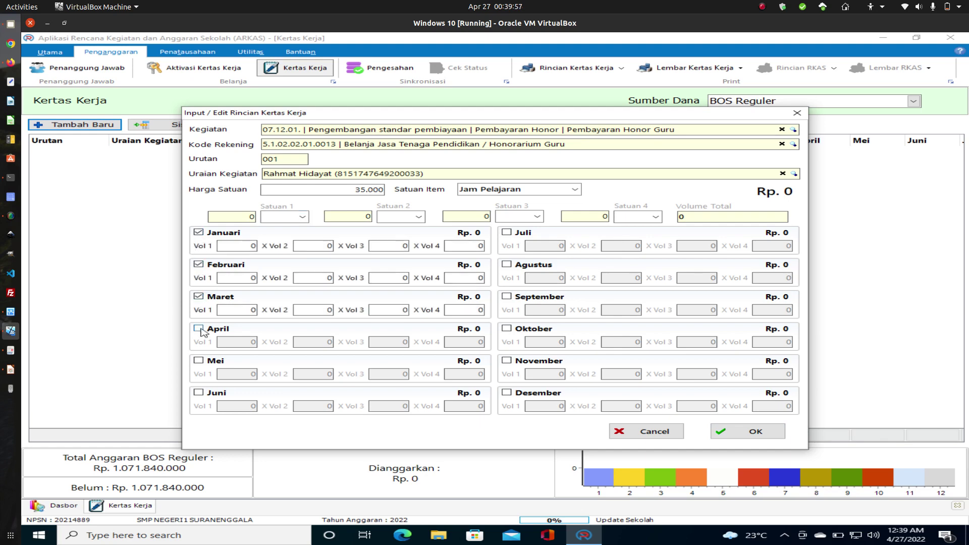
click(198, 361)
click(198, 393)
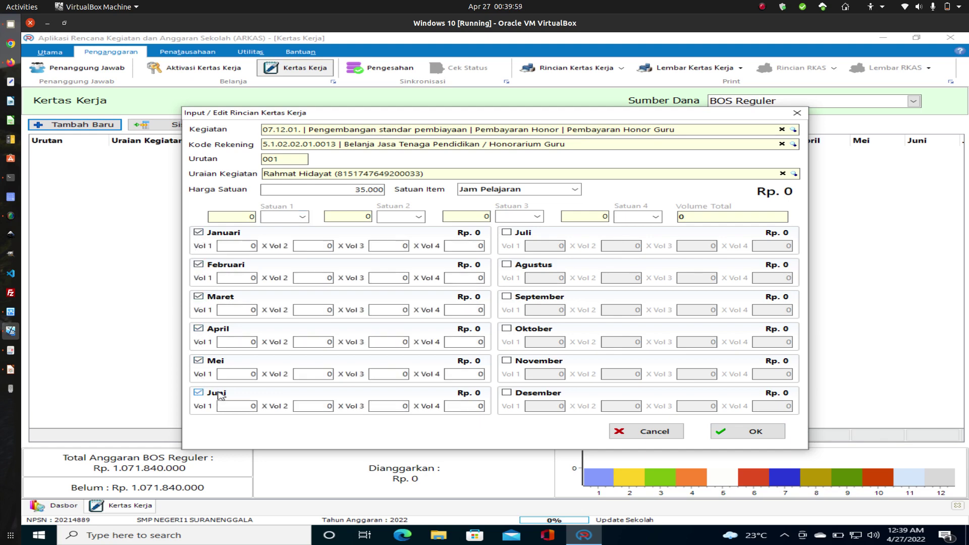
click(508, 233)
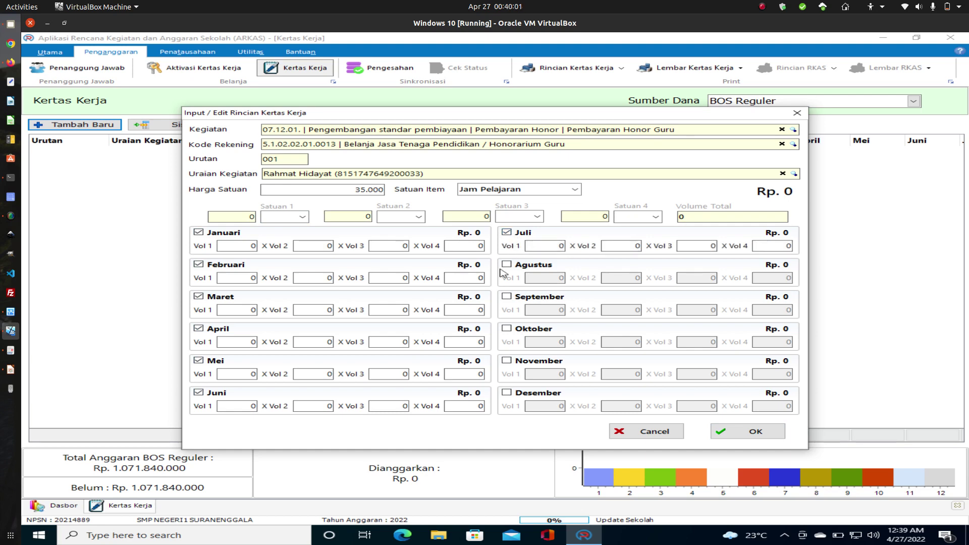
click(506, 264)
click(507, 297)
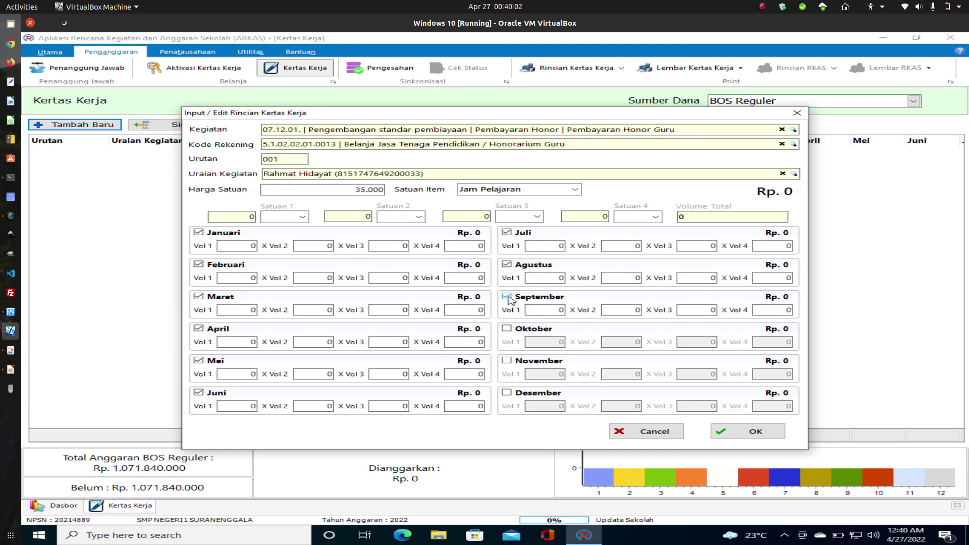
click(507, 328)
click(507, 360)
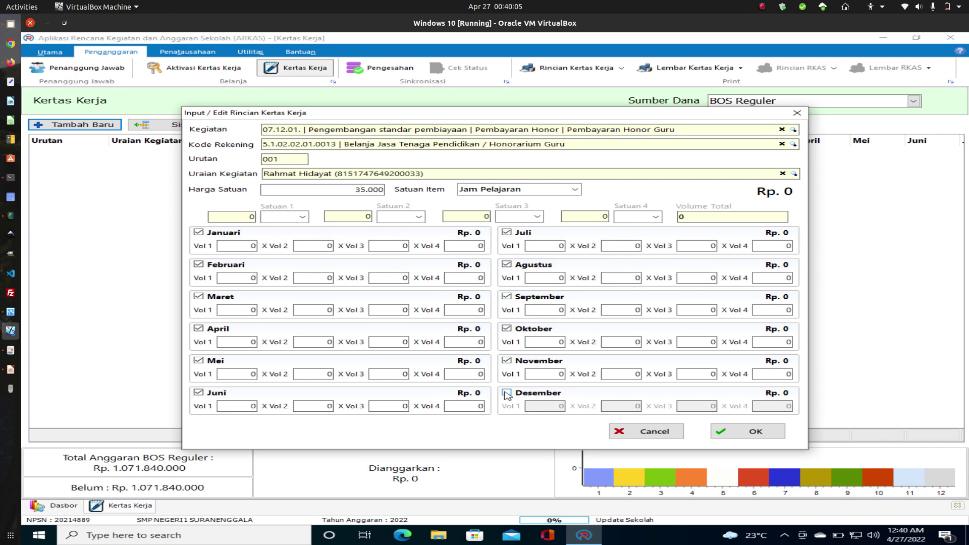
click(506, 393)
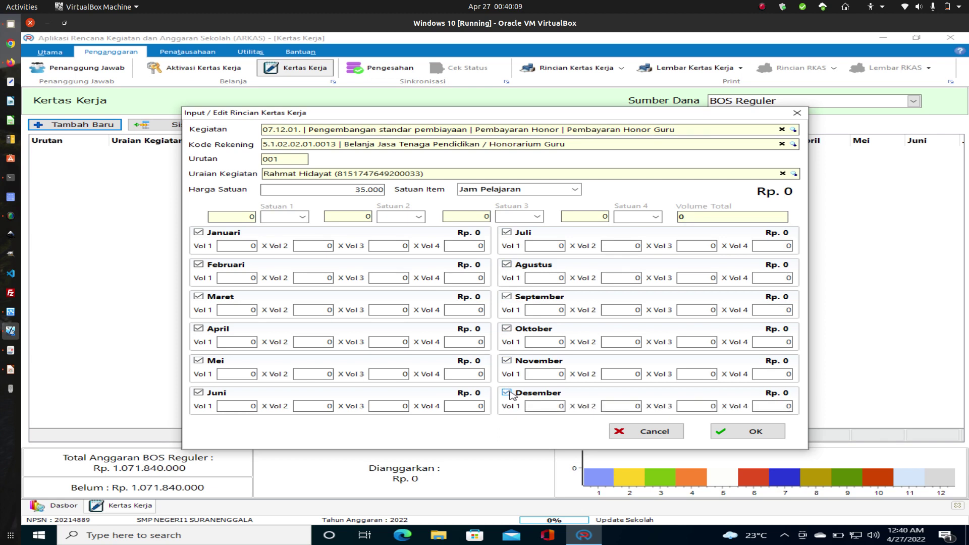
- Disable the months Mei through Desember, keeping only Januari through April enabled
click(508, 392)
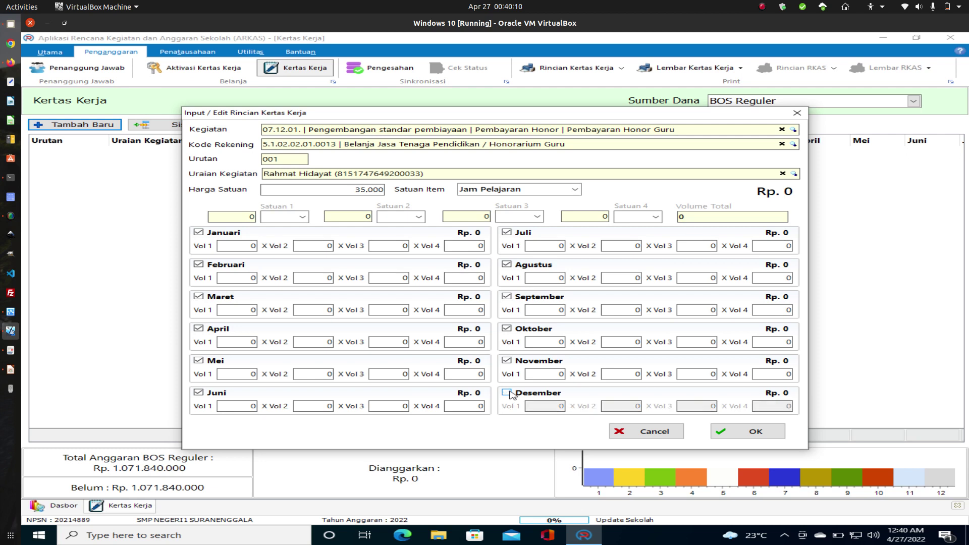
click(507, 360)
click(507, 328)
click(506, 296)
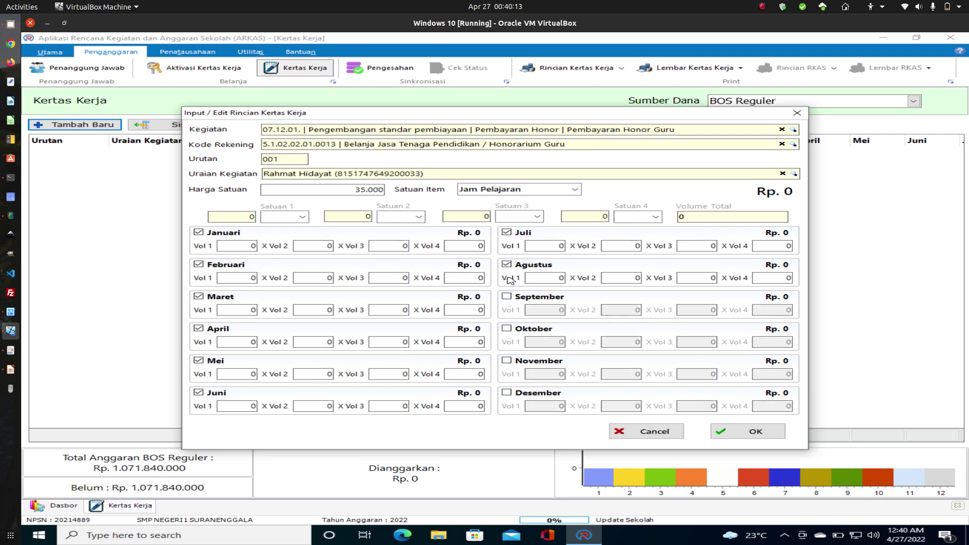
click(507, 264)
click(508, 233)
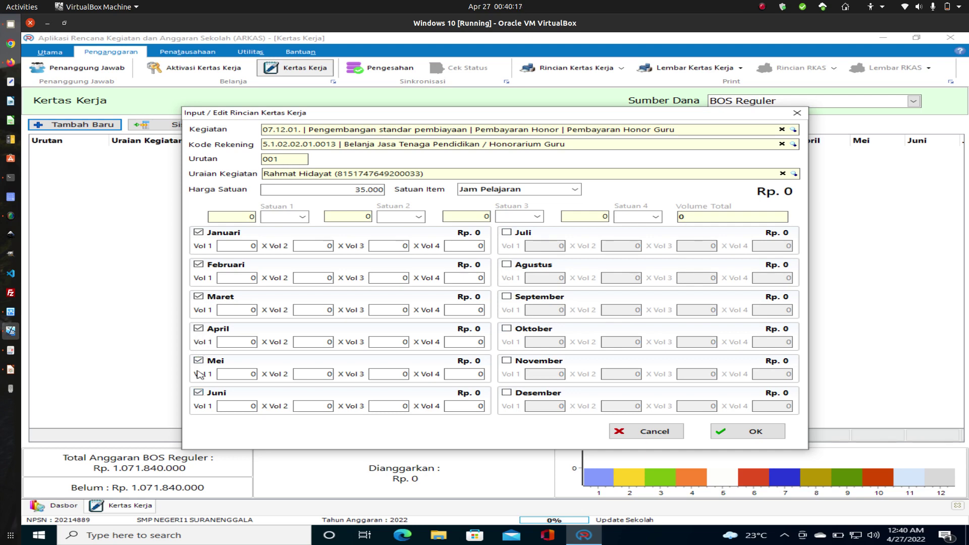
click(199, 392)
click(198, 361)
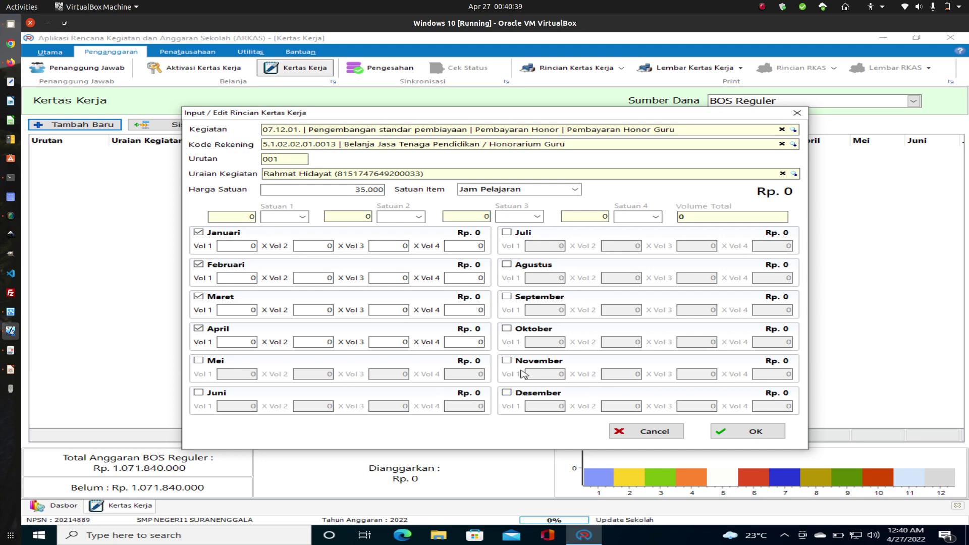
click(198, 361)
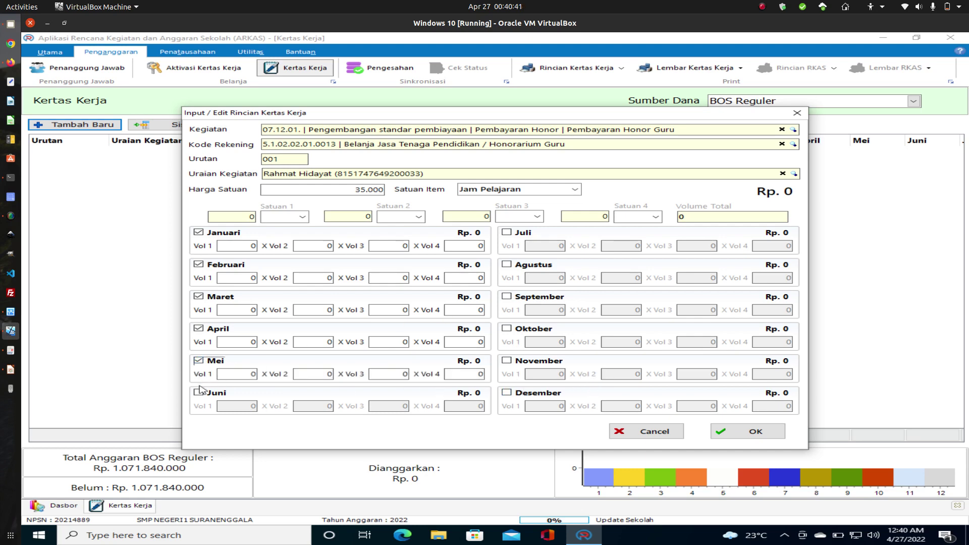
click(199, 392)
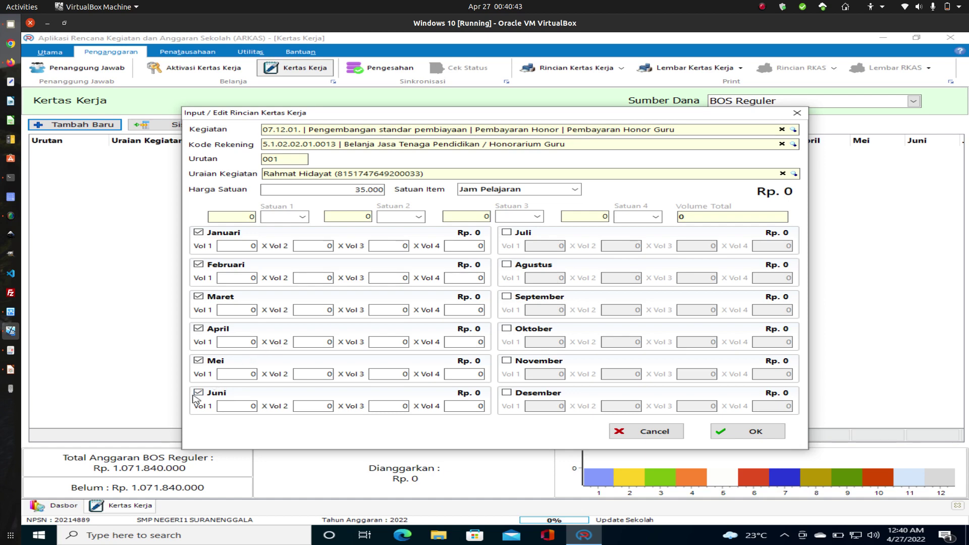
click(199, 392)
click(198, 362)
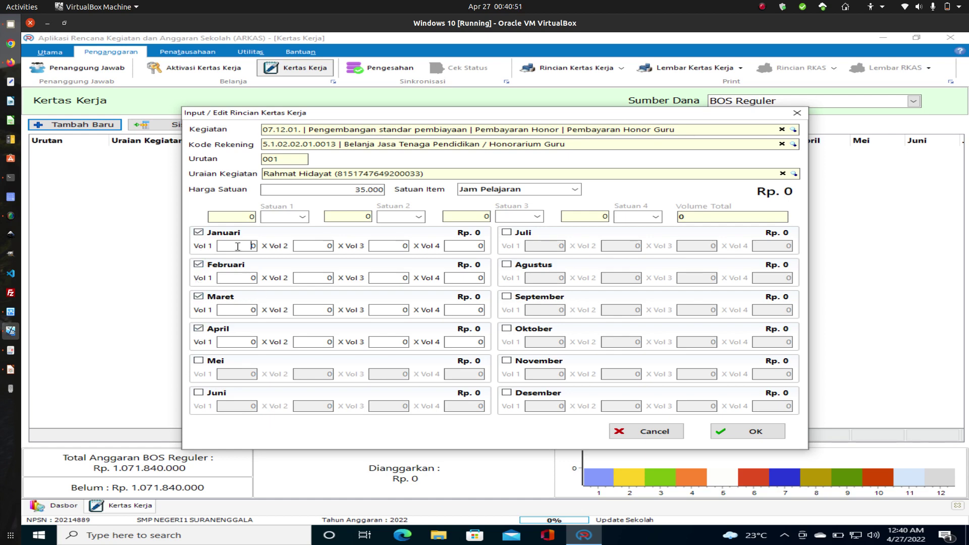
- Set Vol 1 to 24 for each month from Januari through April in the honorarium entry
drag(238, 247, 263, 250)
double_click(256, 247)
key(ctrl+c)
click(250, 278)
key(ctrl+v)
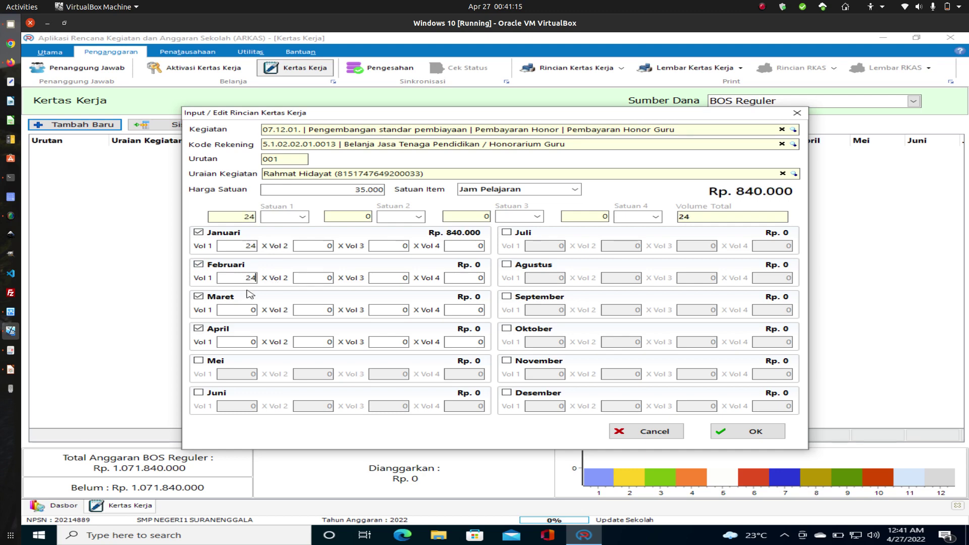
click(241, 308)
key(ctrl+v)
click(244, 343)
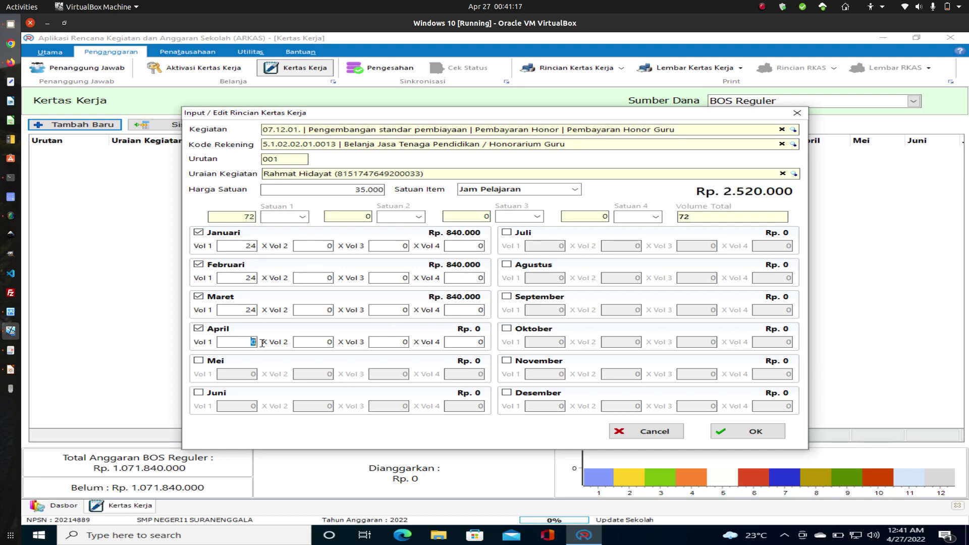
key(ctrl+v)
- Set Satuan 1 to Jam Pelajaran and save the first teacher's honorarium entry
click(303, 217)
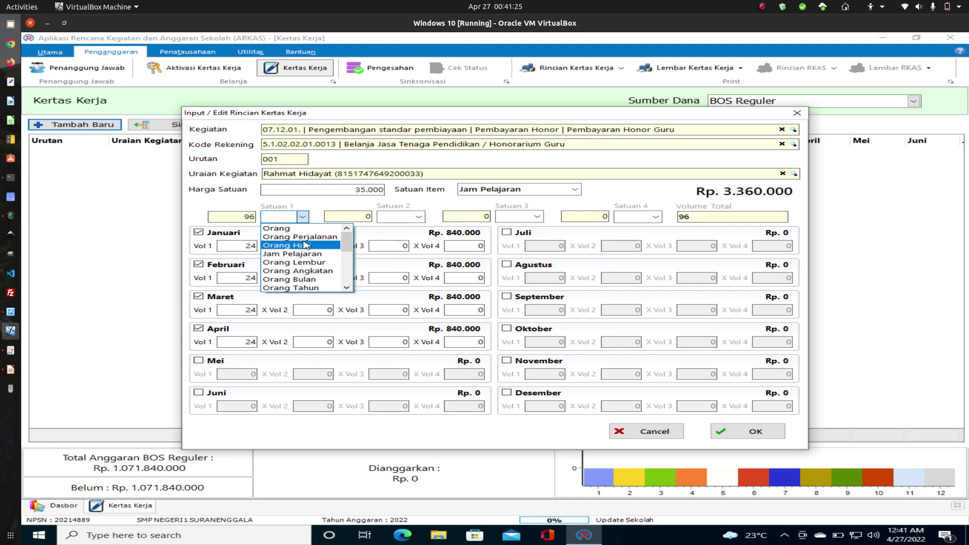
click(303, 254)
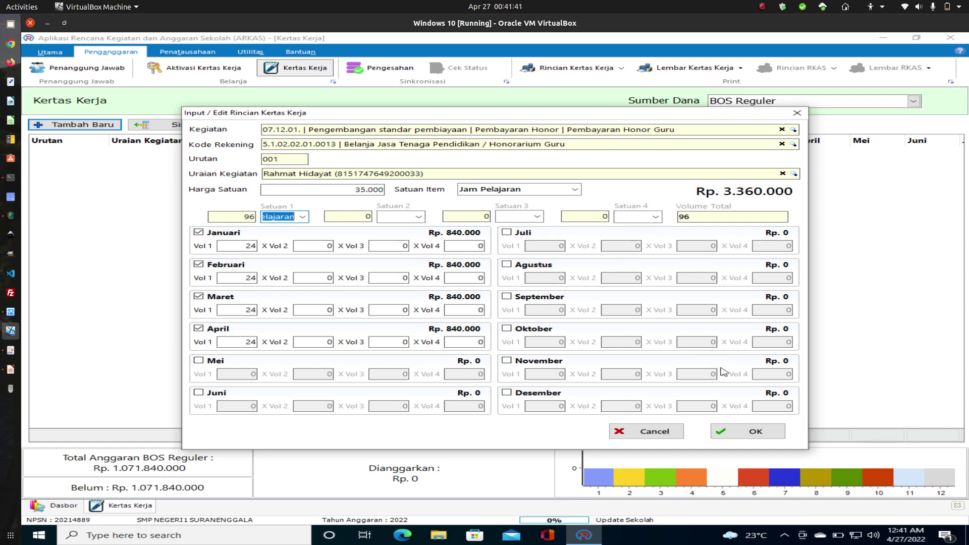
click(756, 432)
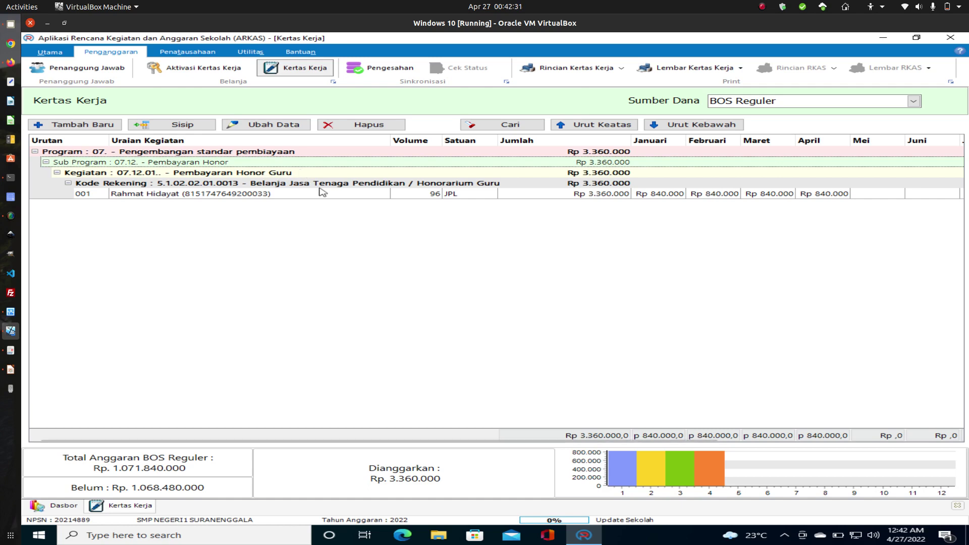
- Select the first teacher's row, look up the second non-PNS teacher's name in the RKAS PDF, and return to ARKAS
click(185, 197)
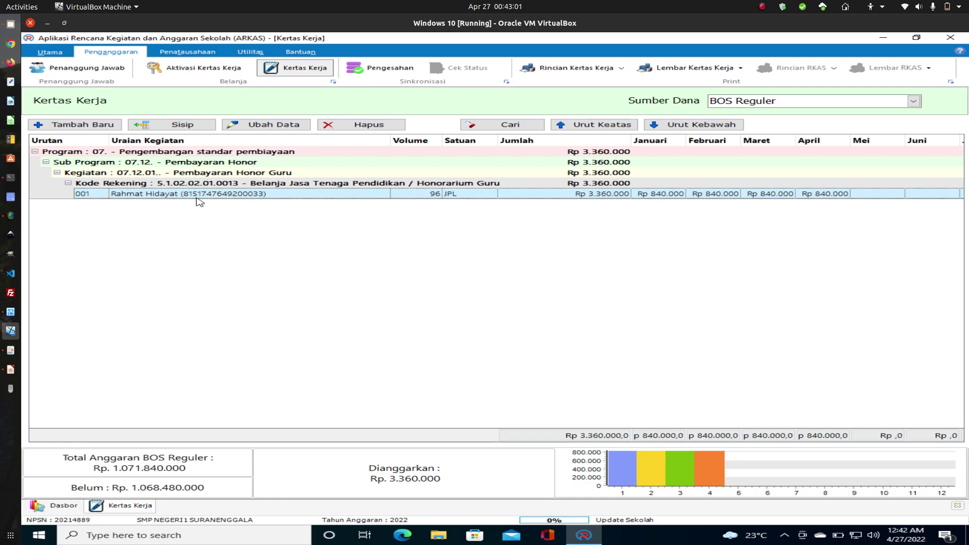
click(11, 350)
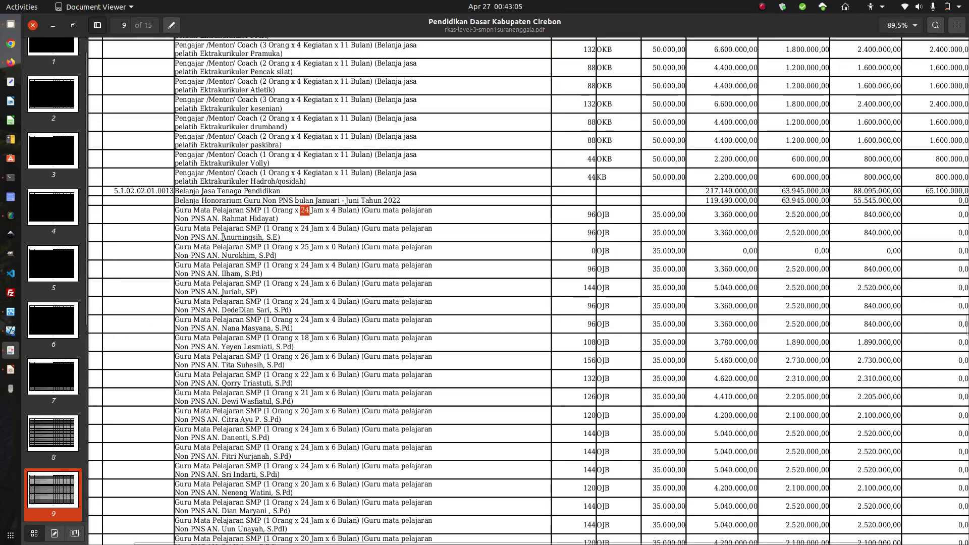
drag(223, 237, 252, 236)
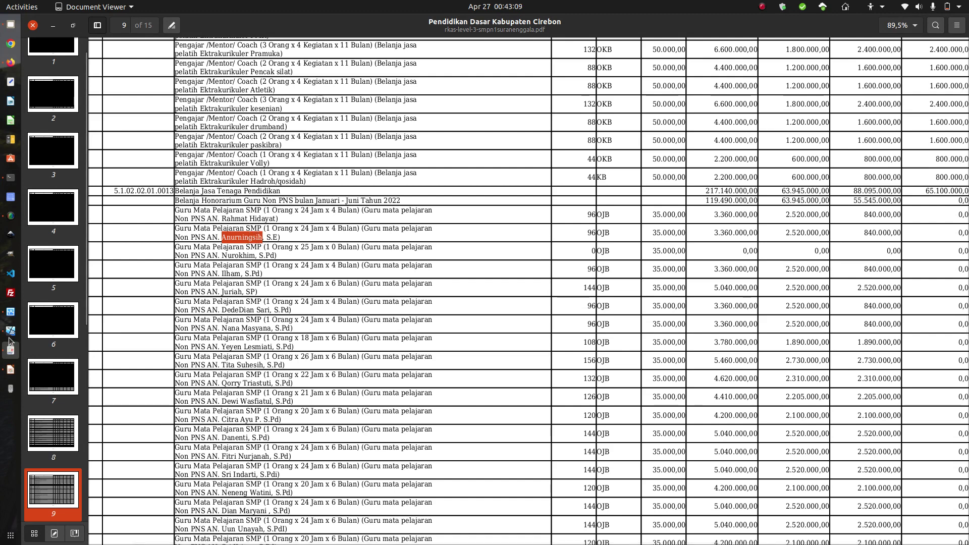
click(10, 337)
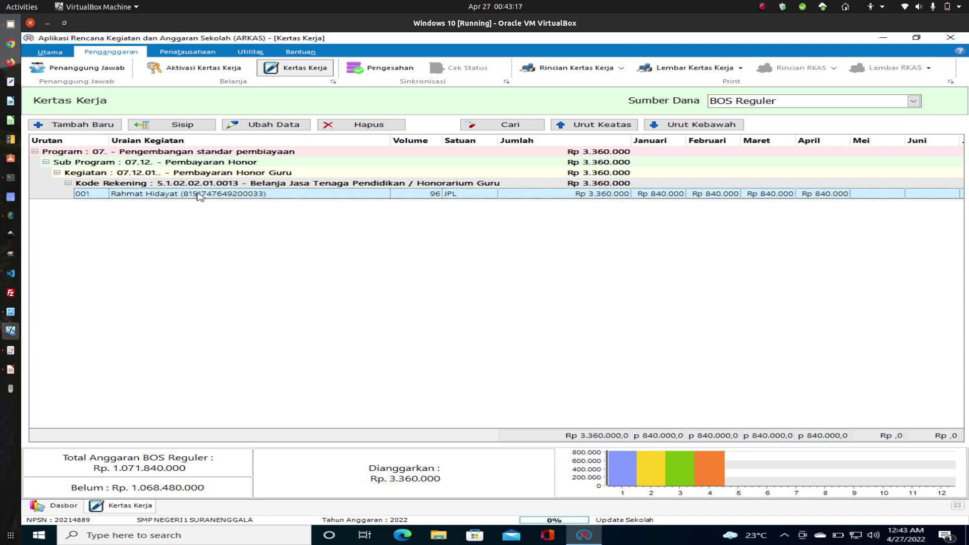
- Insert another entry under the same account code and fill Uraian Kegiatan with the second teacher by searching the staff list
click(181, 124)
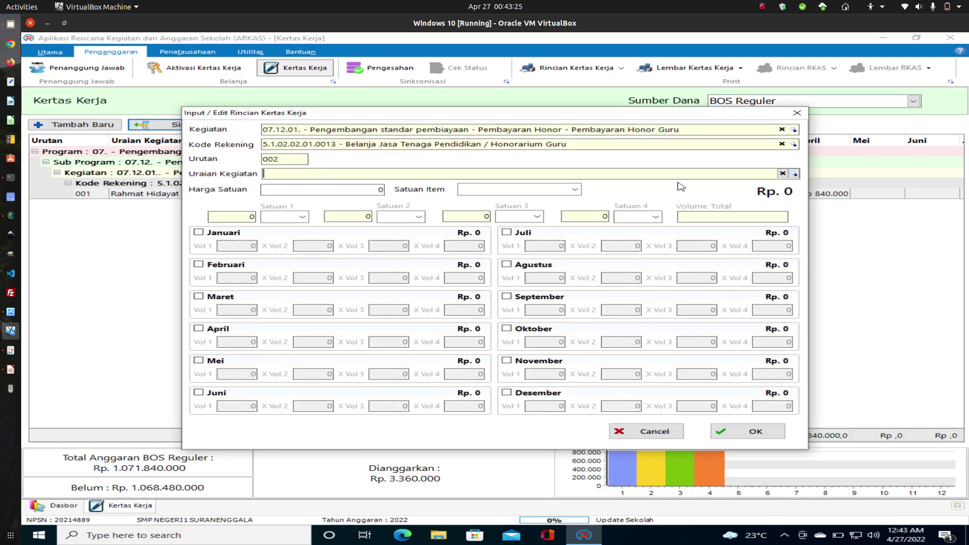
click(794, 174)
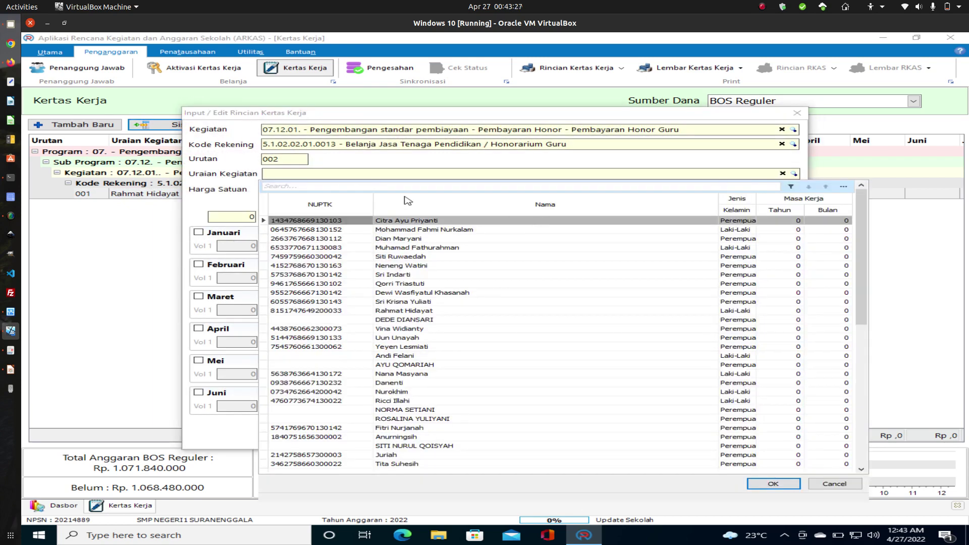
text(anur)
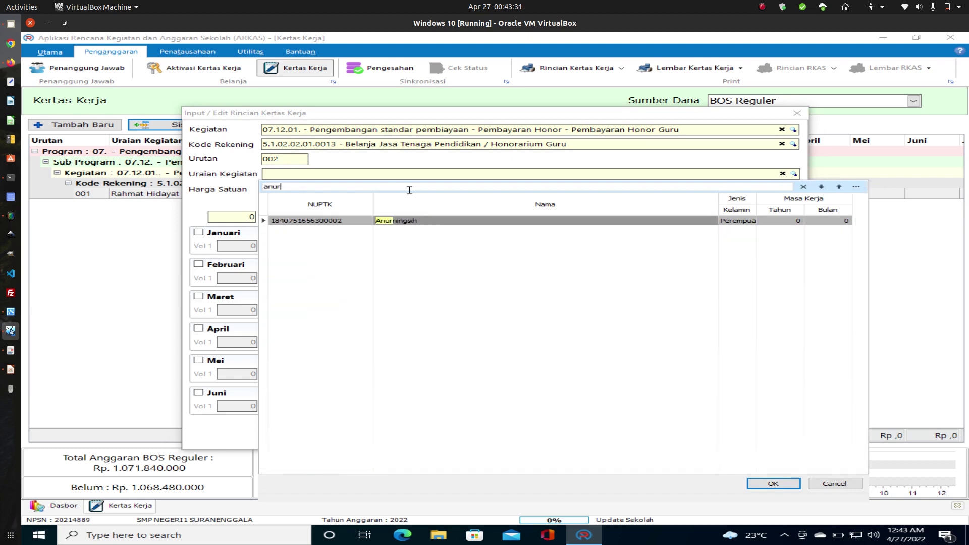
double_click(342, 220)
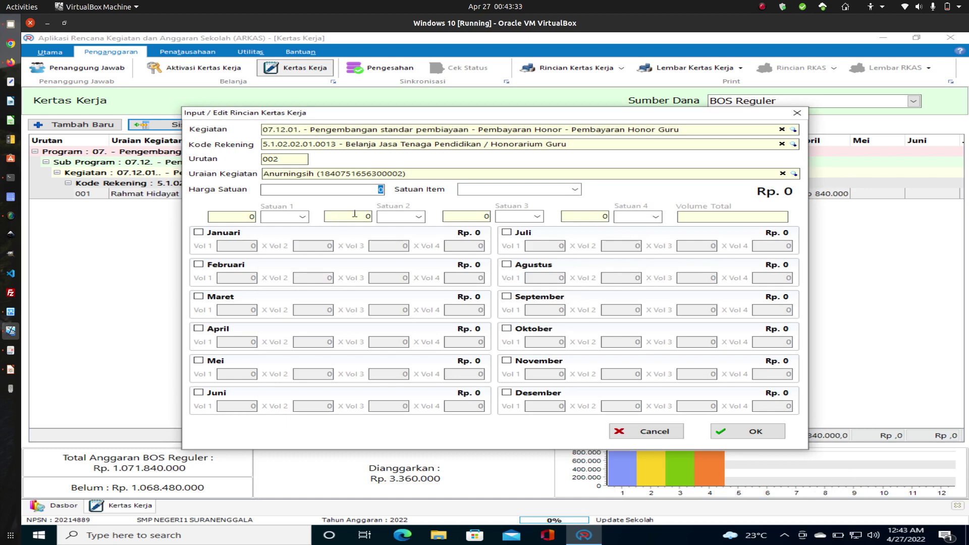
- Check the teacher's line in the RKAS PDF, set Harga Satuan to 35000, and set Satuan Item and Satuan 1 to Jam Pelajaran
click(6, 353)
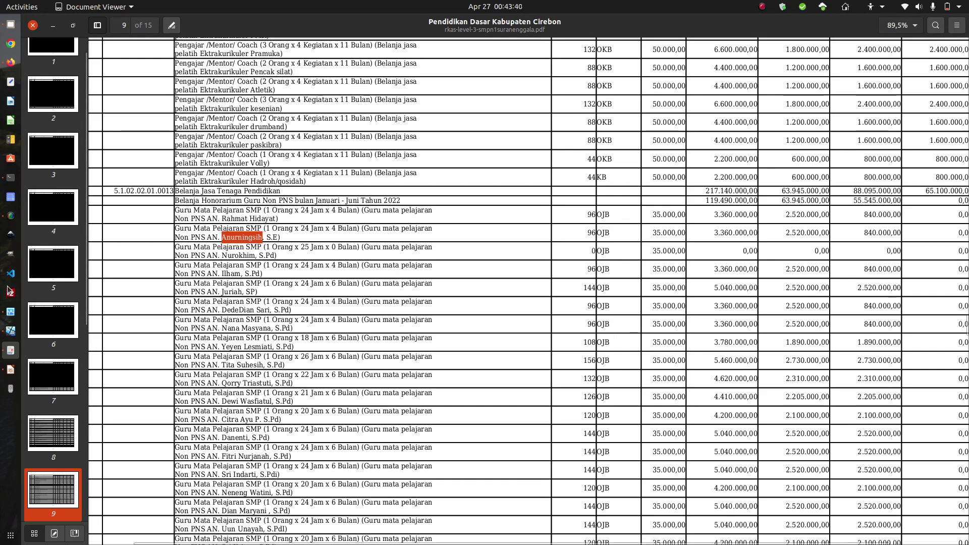
click(10, 330)
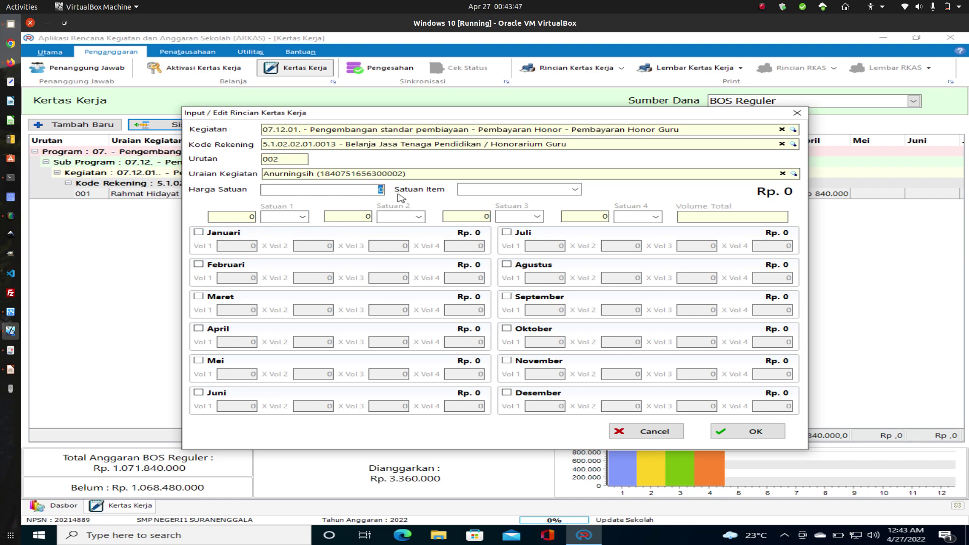
key(Num_Lock)
text(35000)
click(560, 190)
click(574, 190)
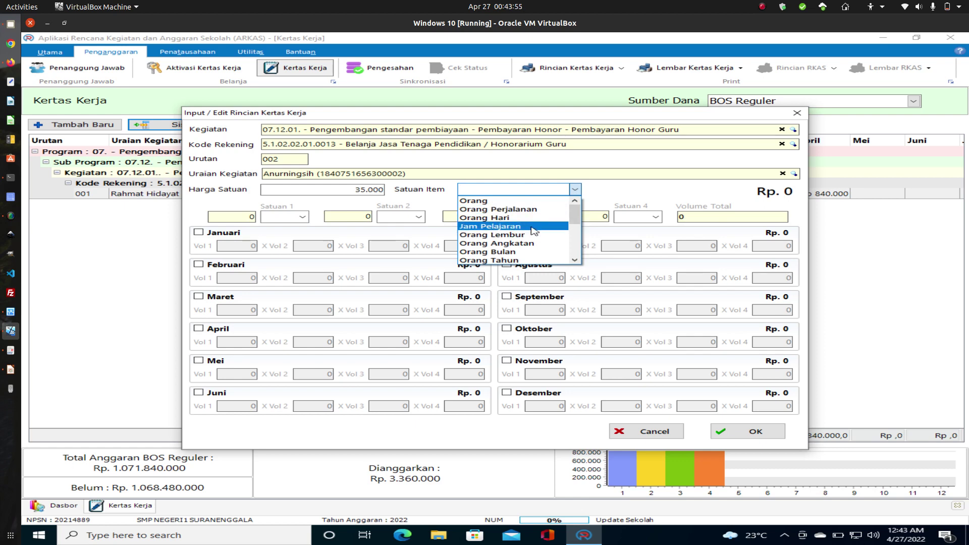
scroll(536, 232, down, 3)
scroll(536, 229, up, 6)
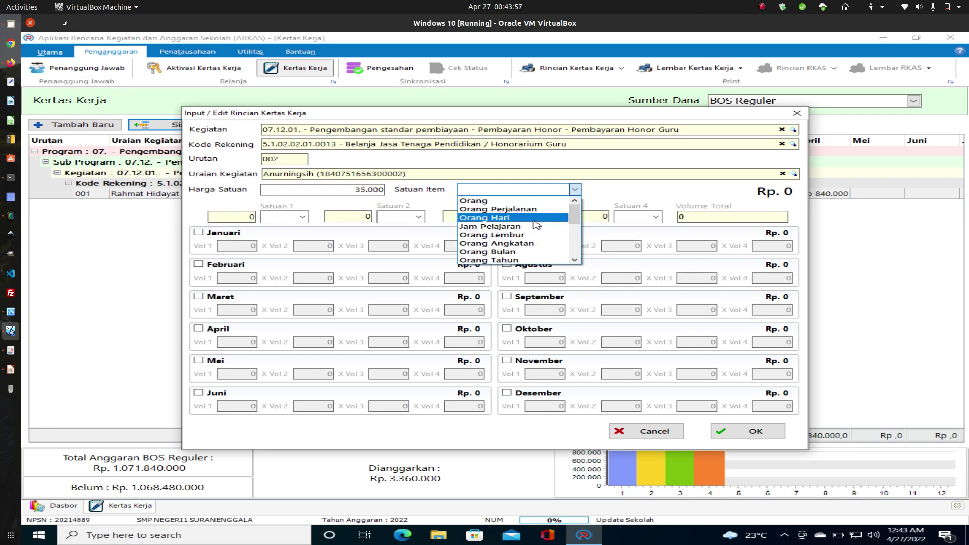
click(478, 227)
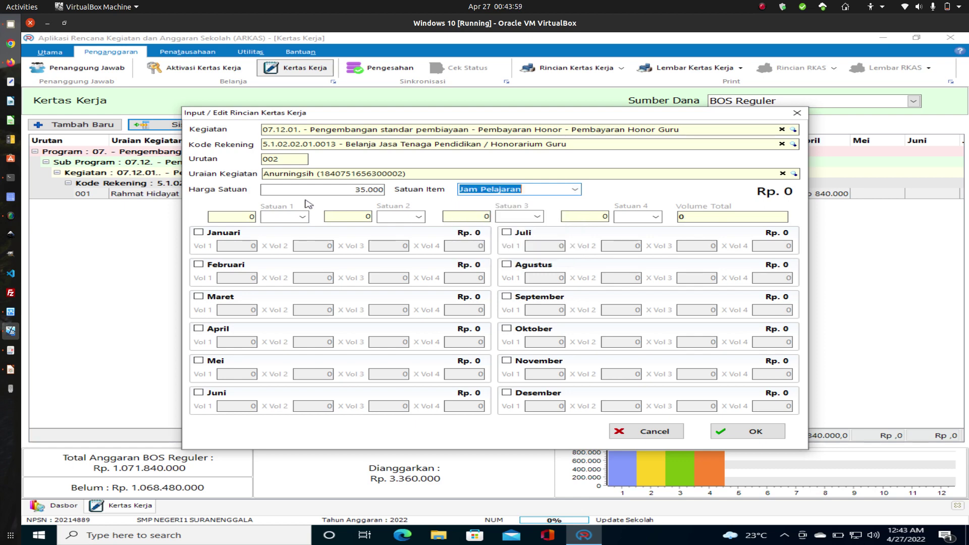
click(303, 217)
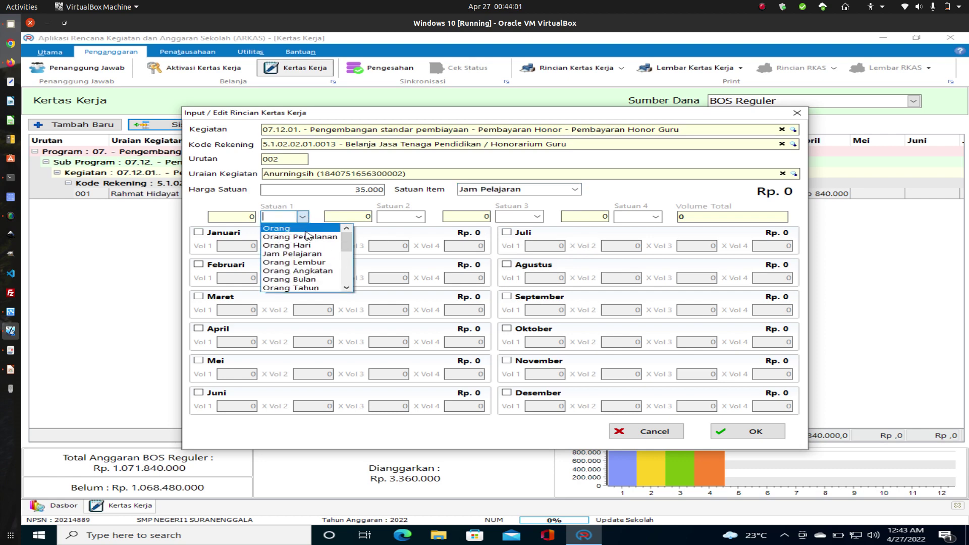
click(309, 254)
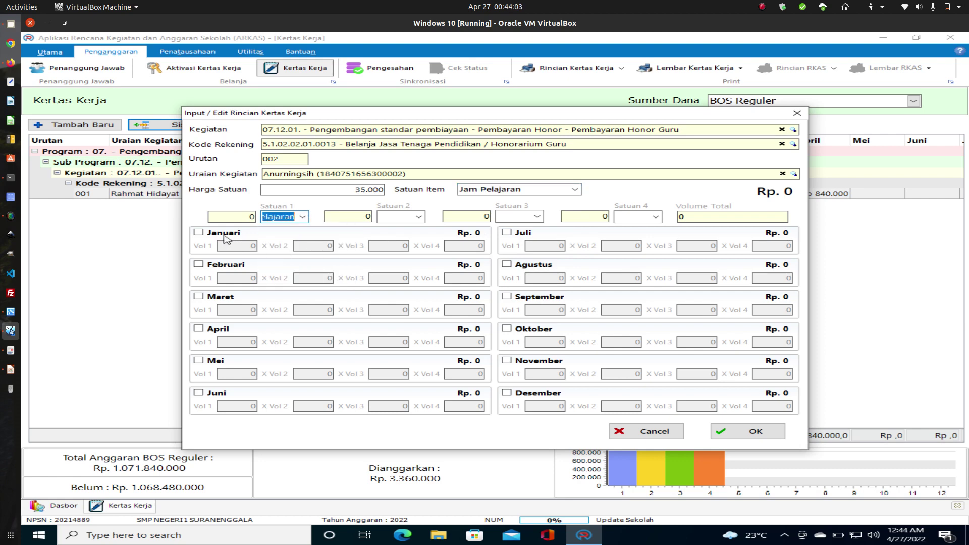
- Enable the months Januari, Februari, Maret and April for the second teacher's entry
click(198, 232)
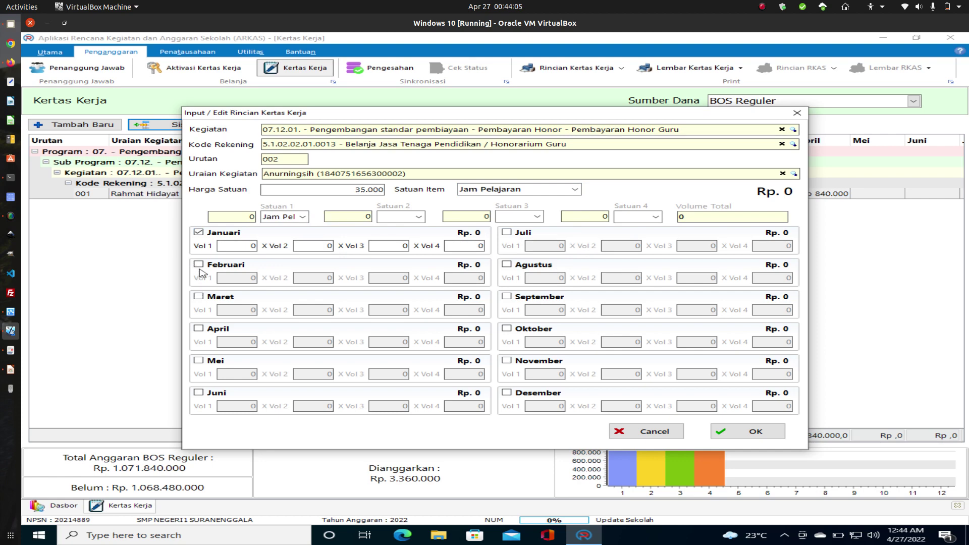
click(198, 264)
click(199, 297)
click(198, 328)
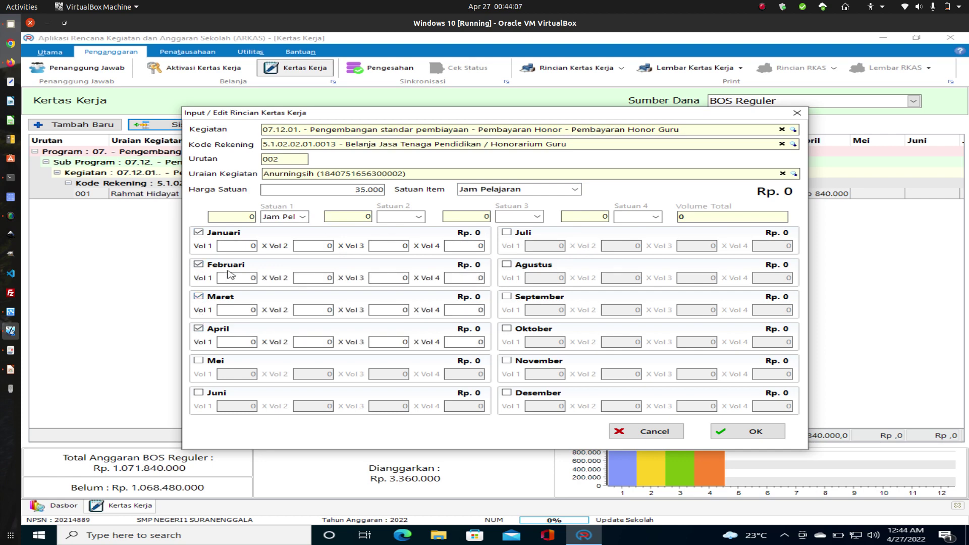
- Set Vol 1 to 24 for each of the four enabled months and save the second teacher's entry
double_click(251, 246)
text(24)
double_click(247, 278)
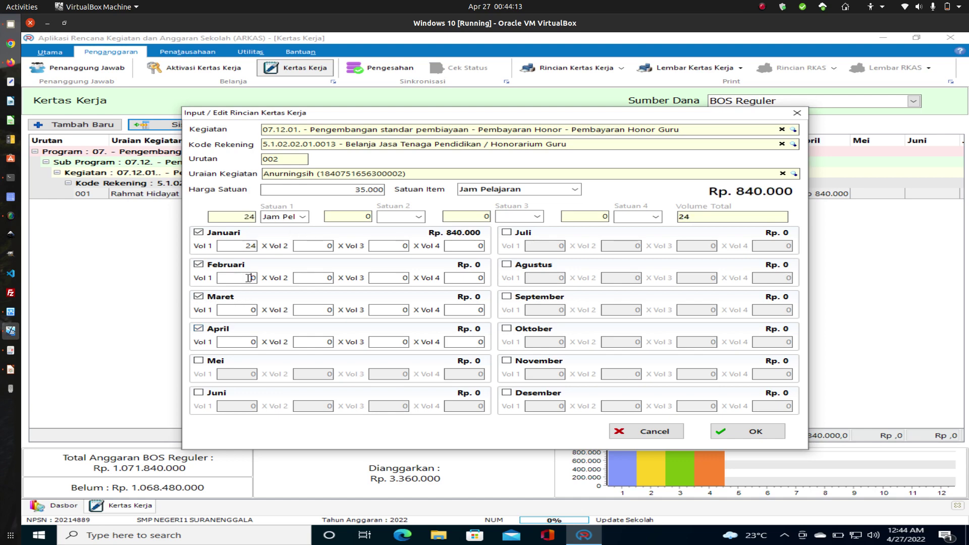
text(24)
double_click(252, 310)
text(24)
double_click(253, 342)
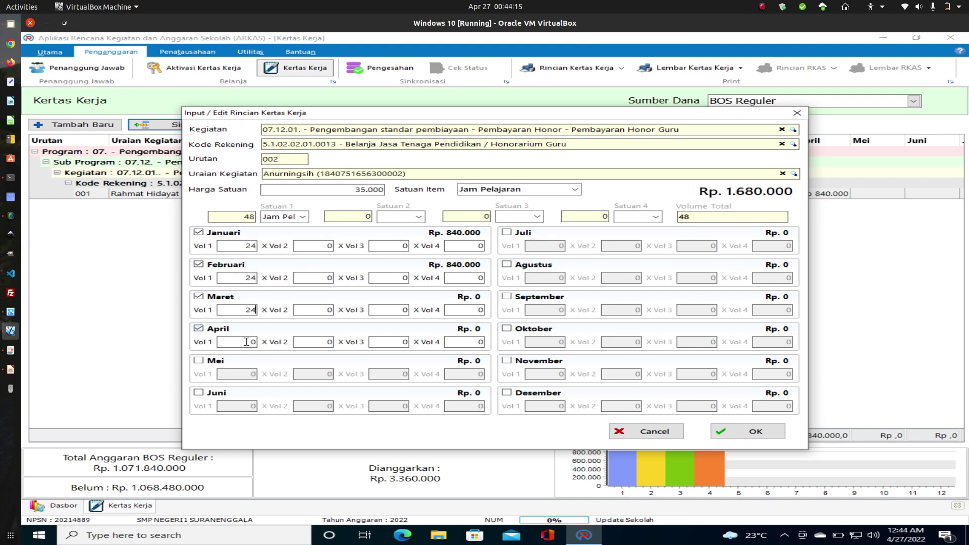
text(24)
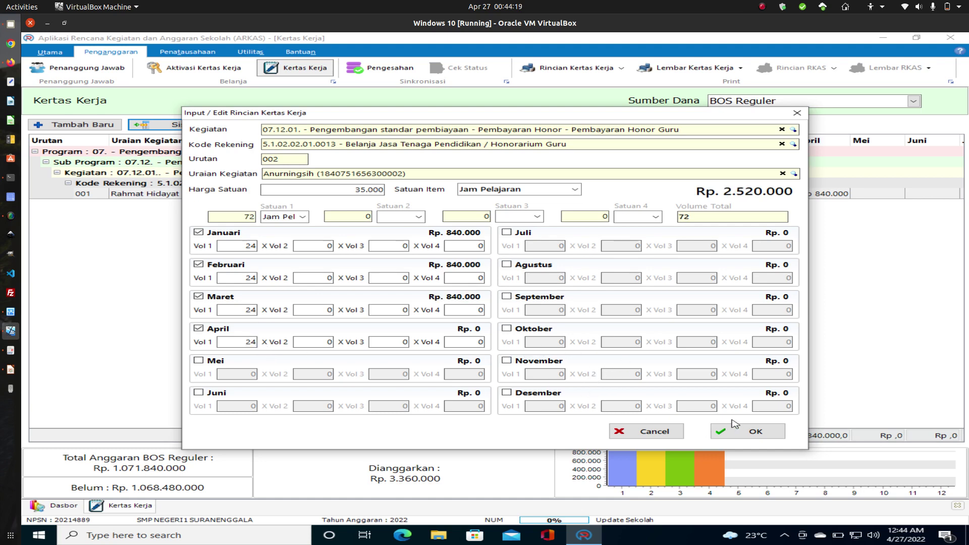
click(742, 433)
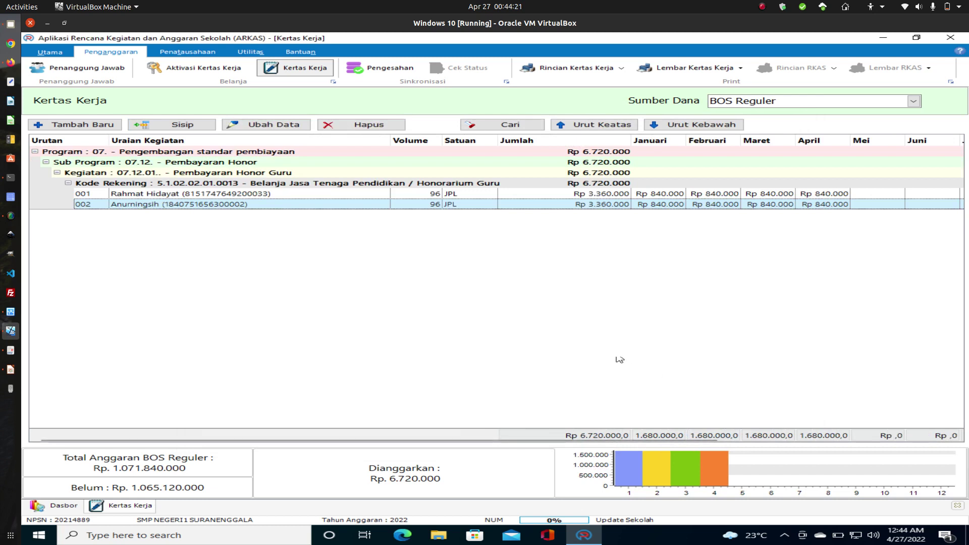
click(139, 195)
click(144, 206)
click(139, 196)
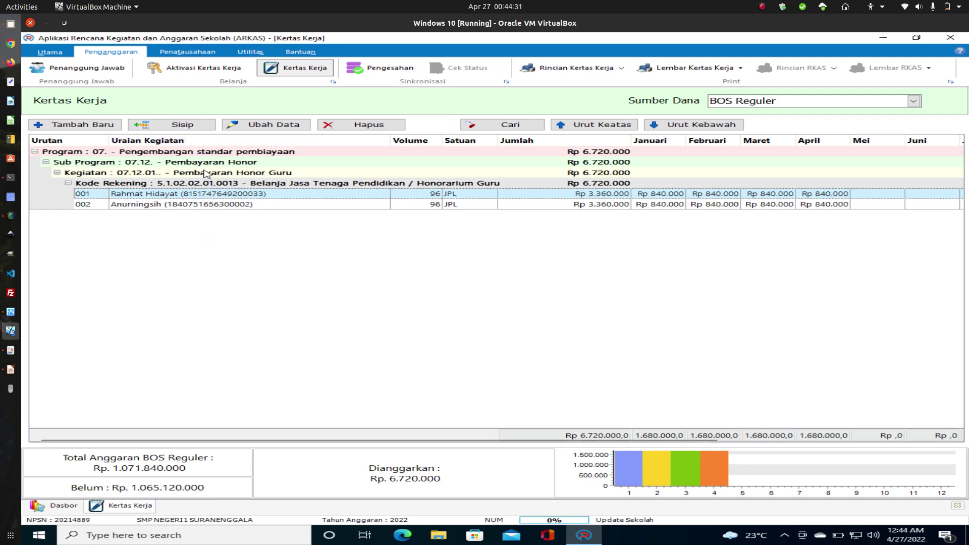
click(193, 125)
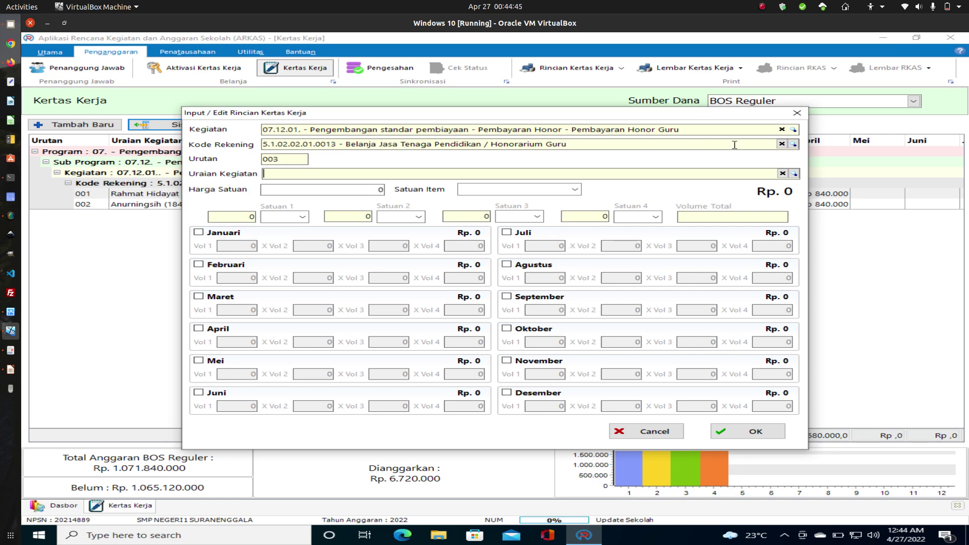
click(795, 117)
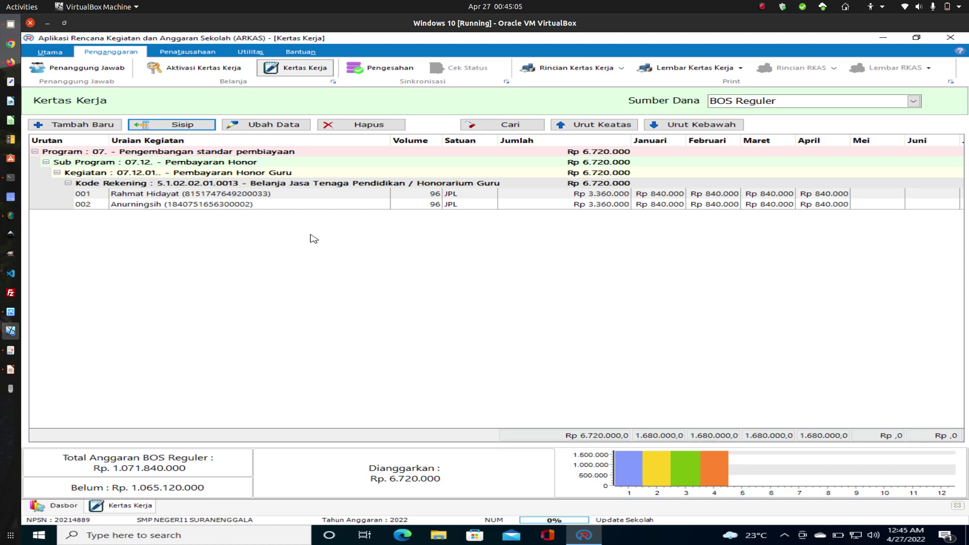
- Start a new worksheet entry and set Kegiatan to 07.12.02. Pembayaran Honor tenaga administrasi by searching for "honor"
click(105, 123)
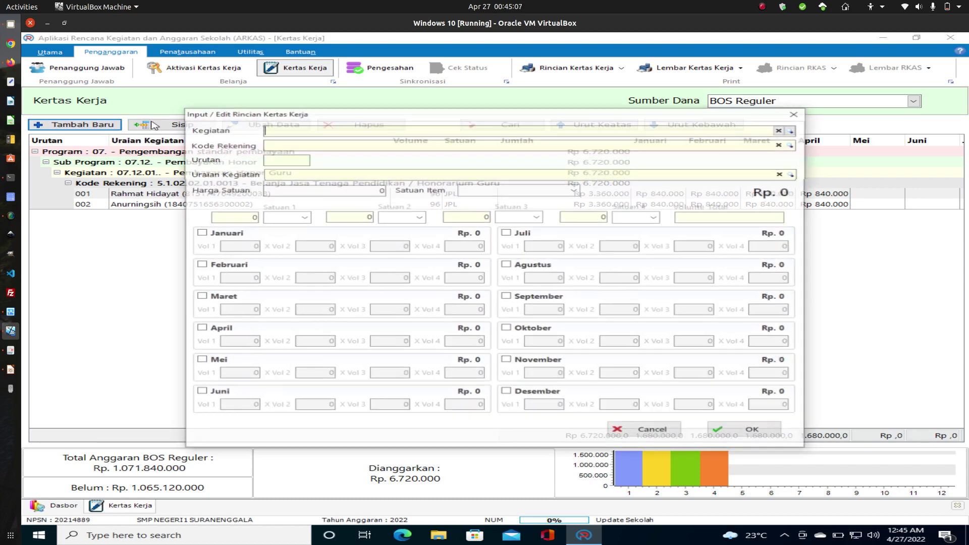
click(794, 129)
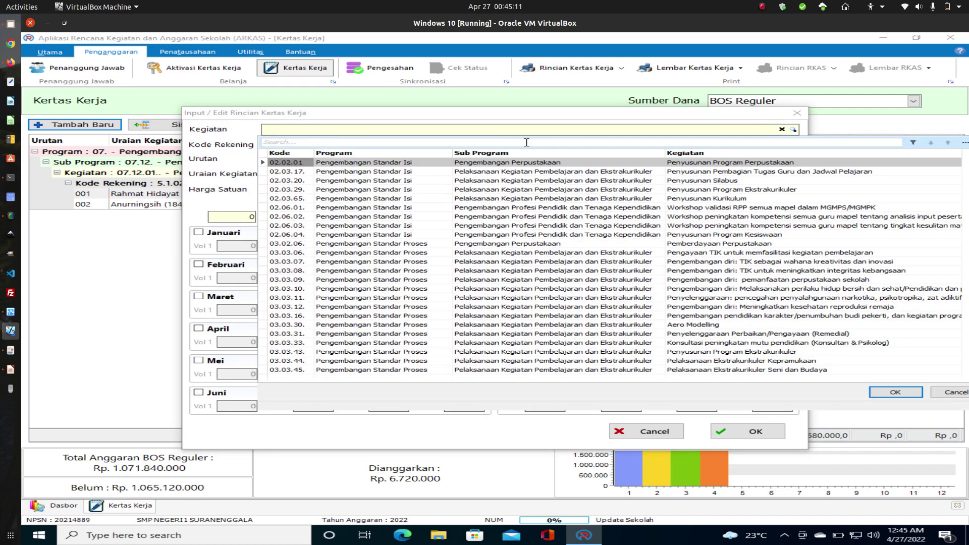
text(honor)
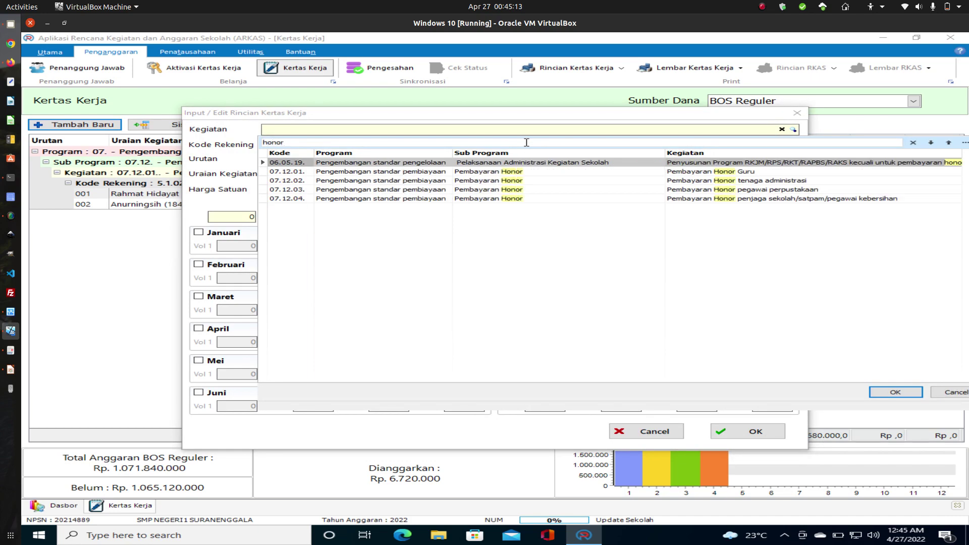
double_click(520, 182)
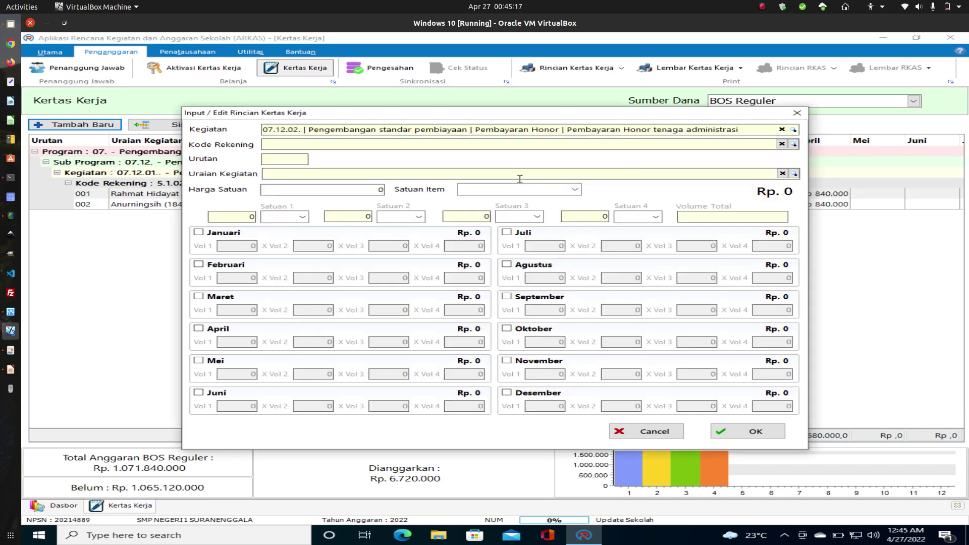
- Search for "jasa" to set Kode Rekening to 5.1.02.02.01.0027 Belanja Jasa Tenaga Operator Komputer, and choose Operator komputer as Uraian Kegiatan
click(793, 145)
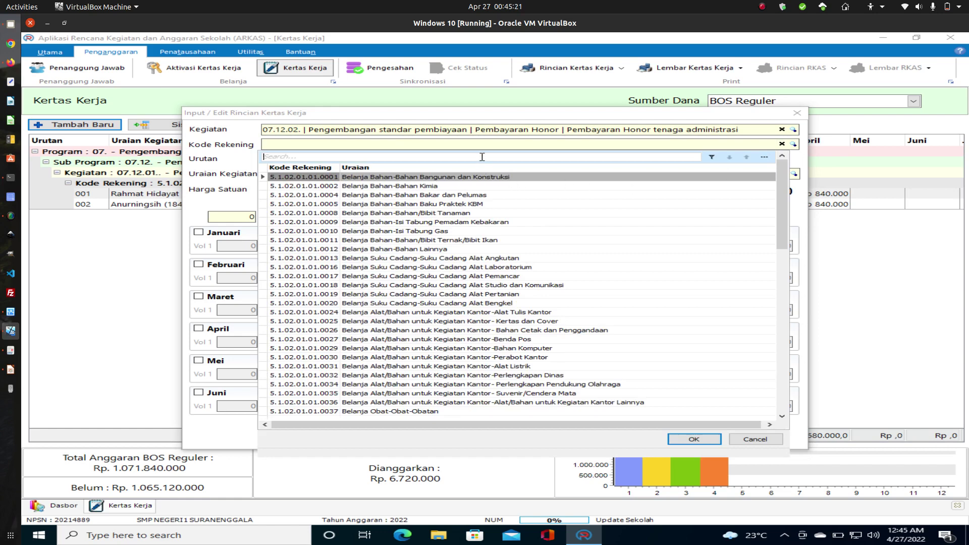
text(jasa)
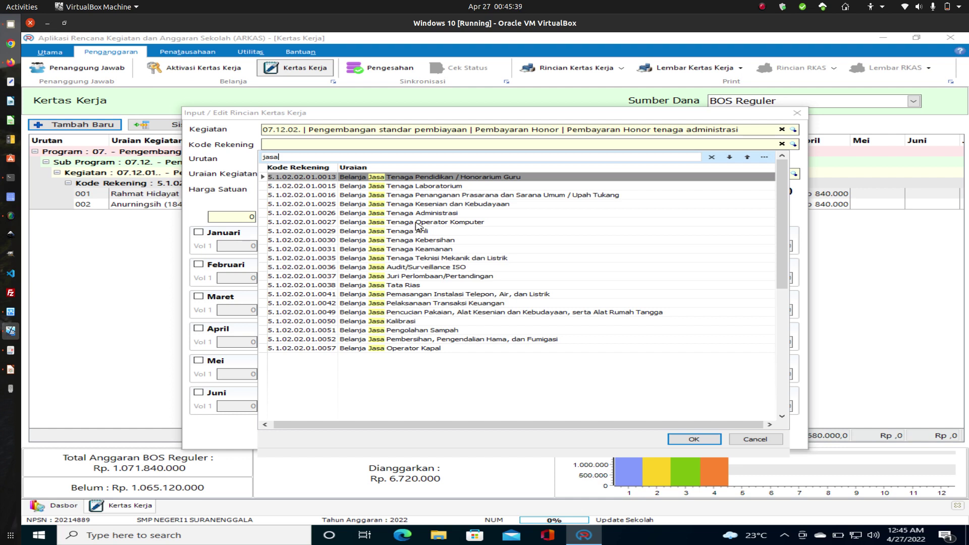
double_click(320, 224)
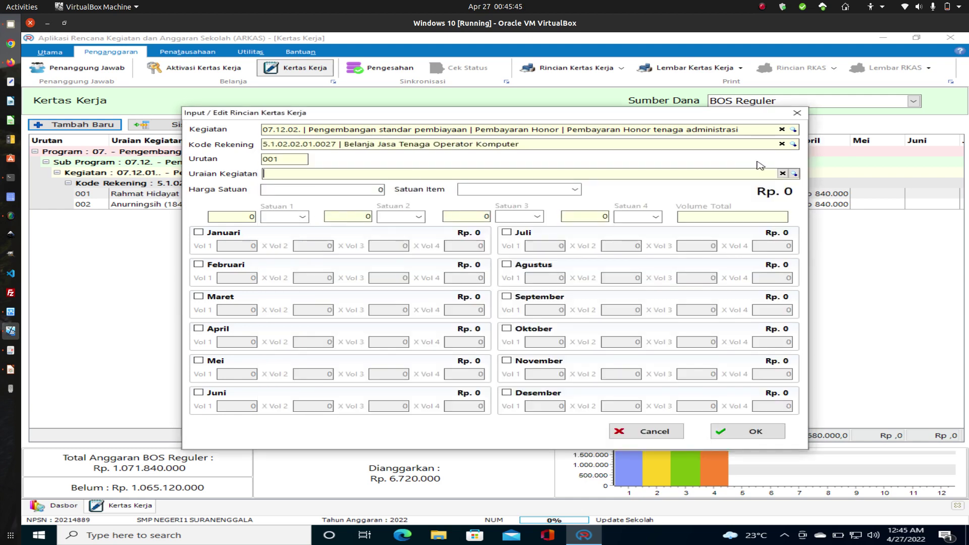
click(794, 174)
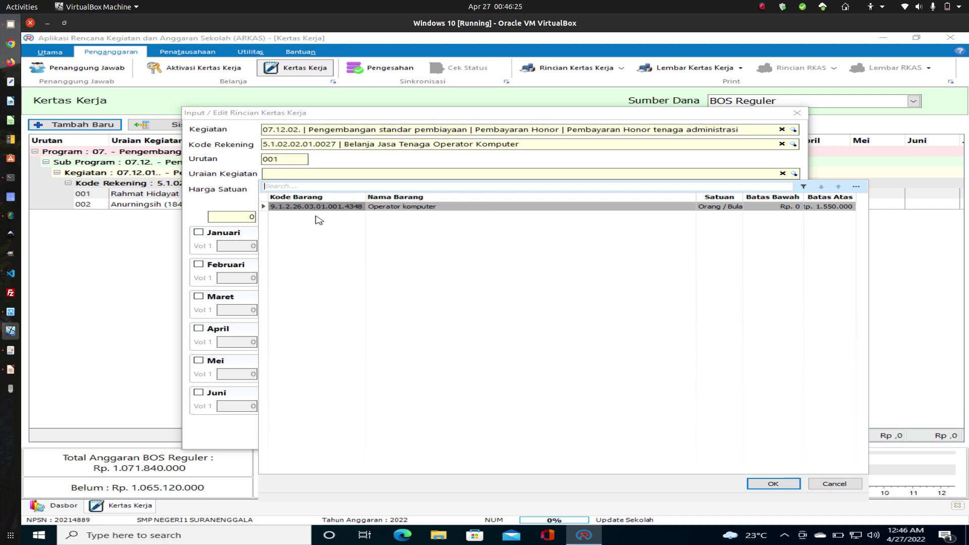
double_click(422, 209)
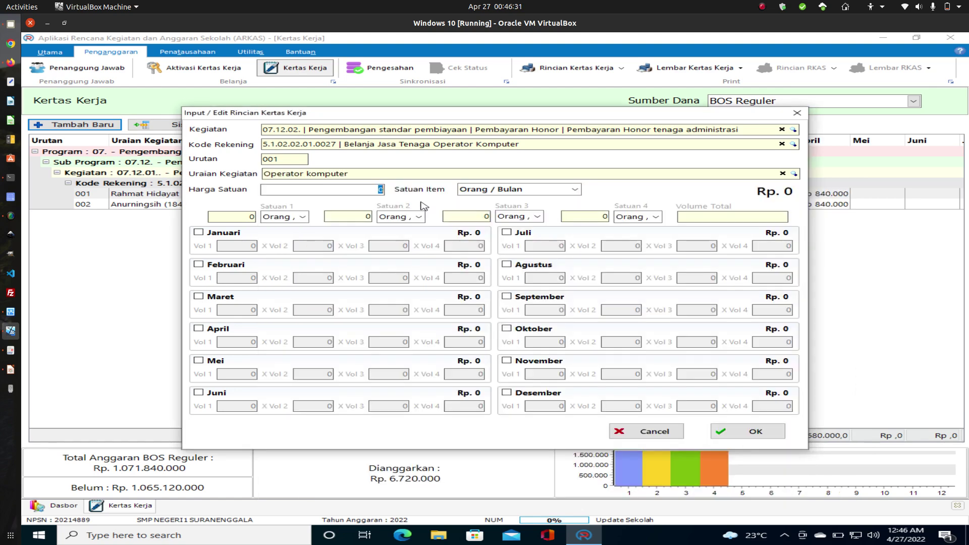
- Set Harga Satuan to 850000 for the Operator komputer entry, keeping Orang / Bulan as Satuan Item
click(299, 190)
double_click(366, 191)
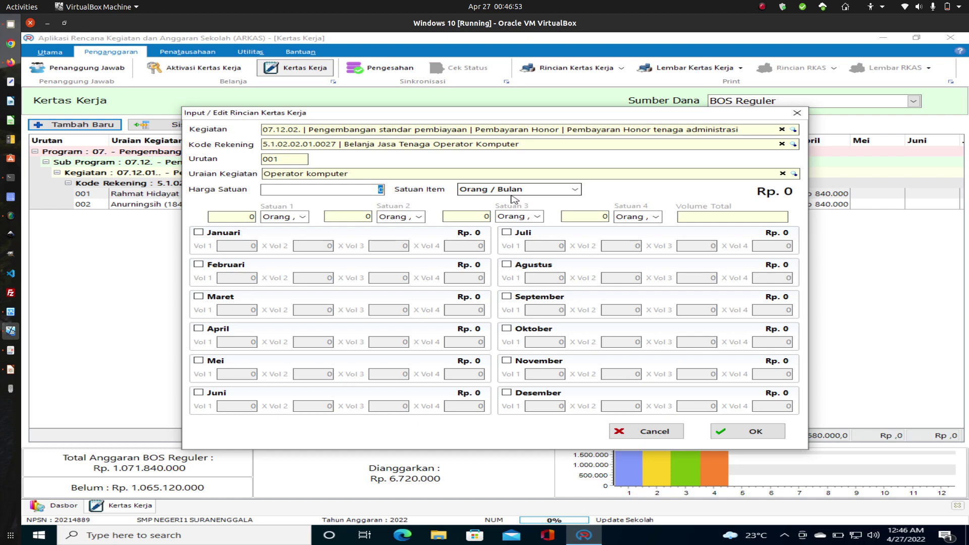
text(850000)
click(577, 191)
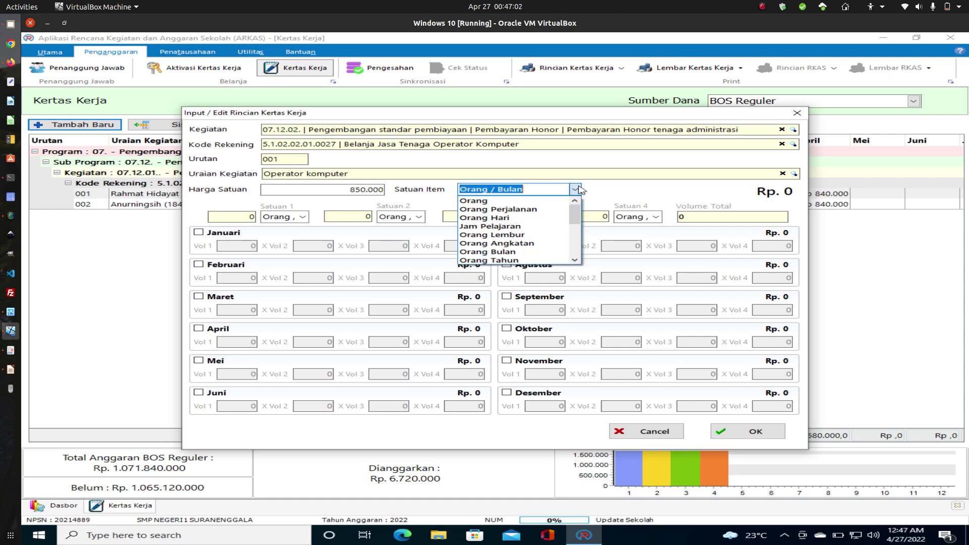
click(664, 190)
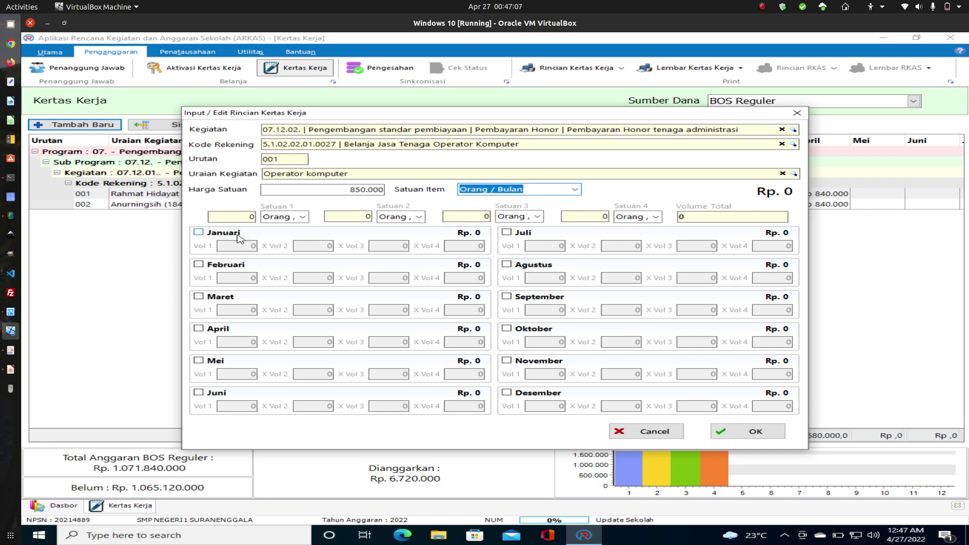
- Enable all twelve months, Januari through Desember, for the Operator komputer entry
click(200, 234)
click(199, 264)
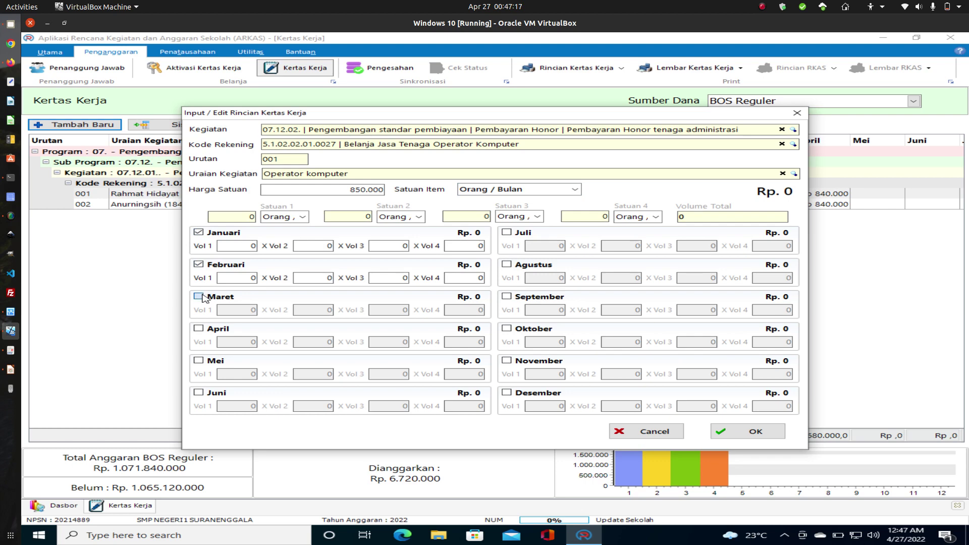
click(199, 297)
click(199, 329)
click(198, 361)
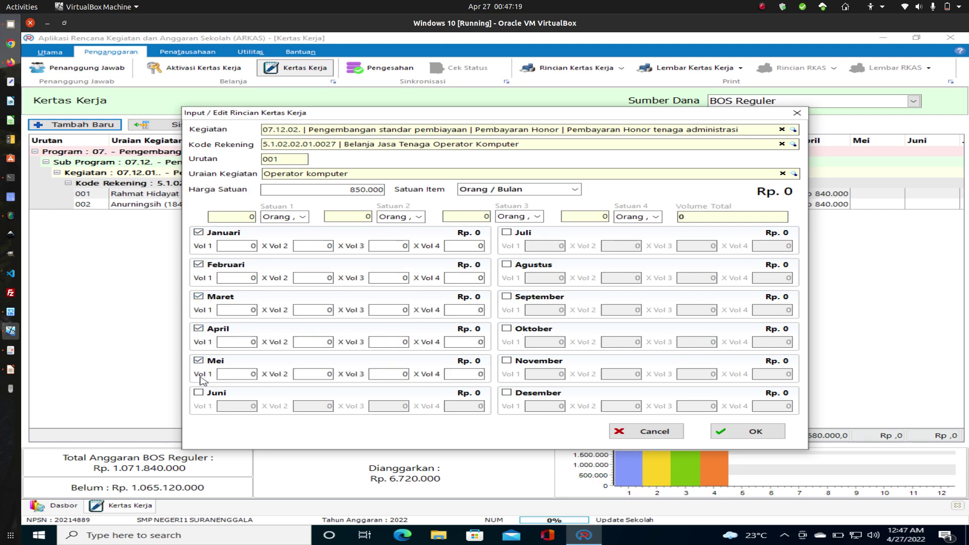
click(198, 393)
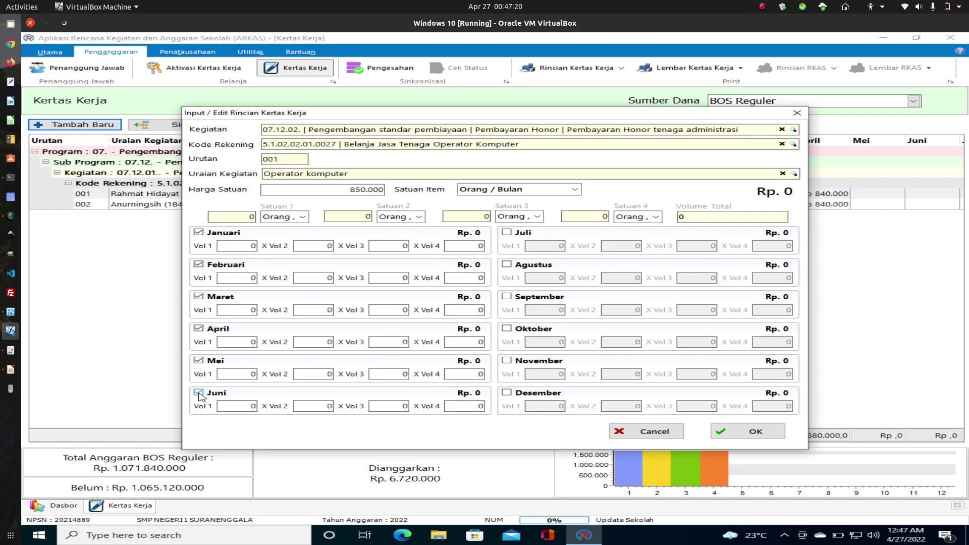
click(506, 233)
click(507, 265)
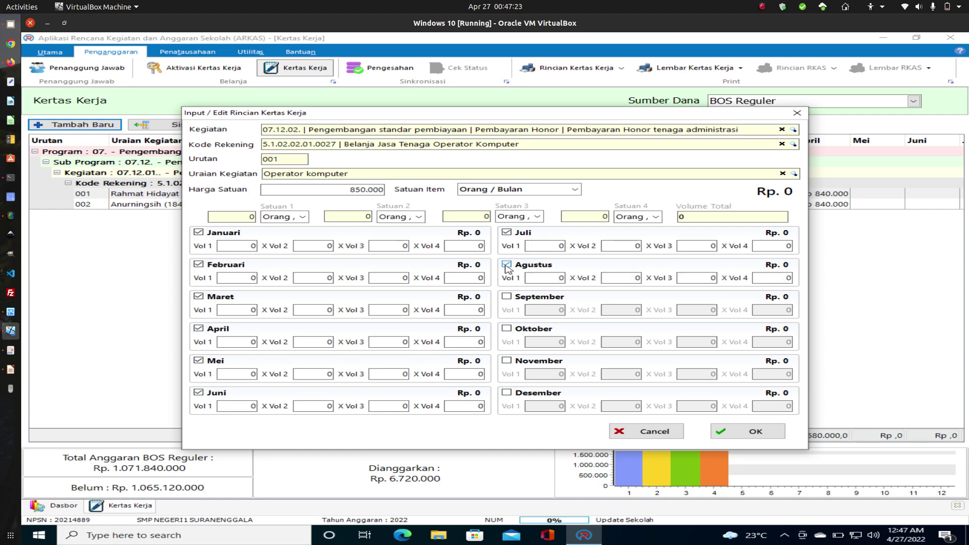
click(506, 297)
click(506, 329)
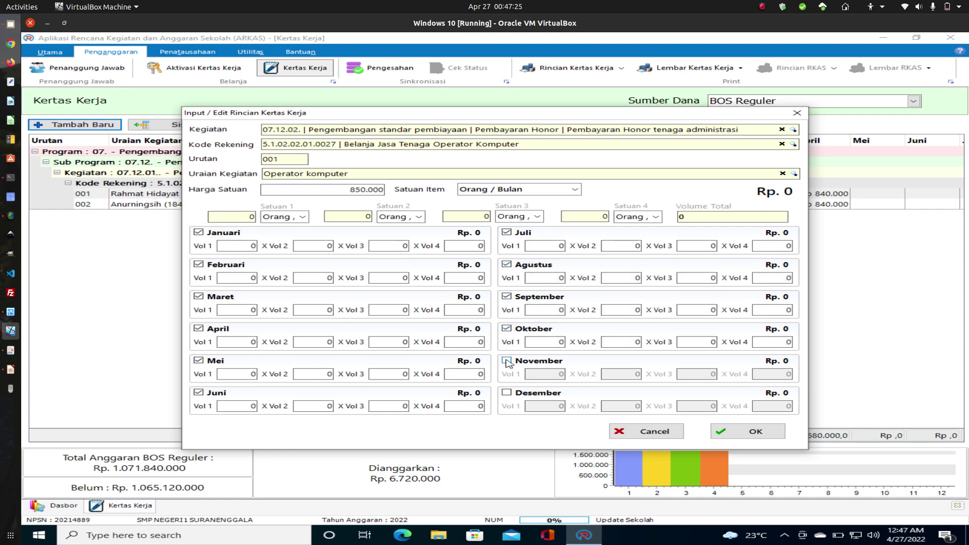
click(506, 361)
click(506, 393)
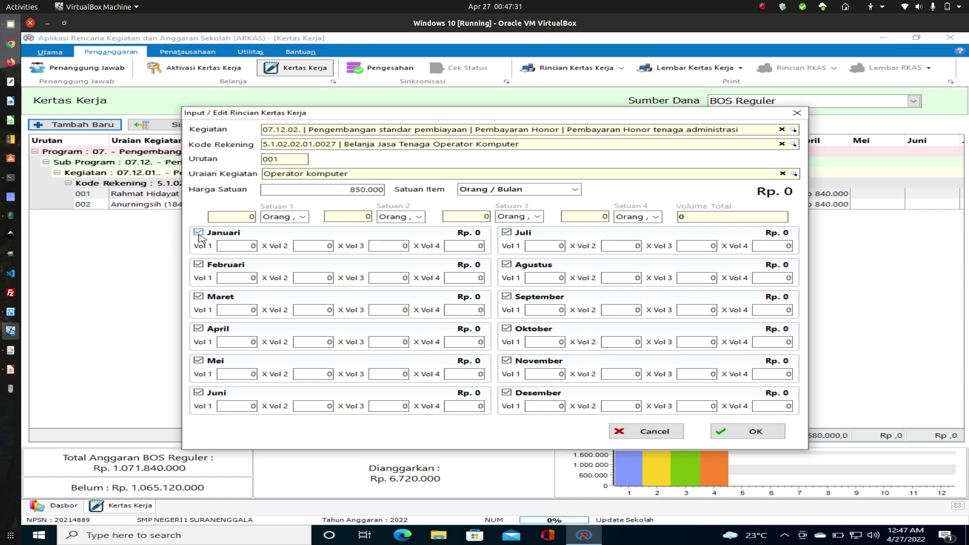
- For Januari, set Vol 1 to 2 with Satuan 1 as Orang, and Vol 2 to 1 with Satuan 2 as Bulan
double_click(254, 246)
click(303, 217)
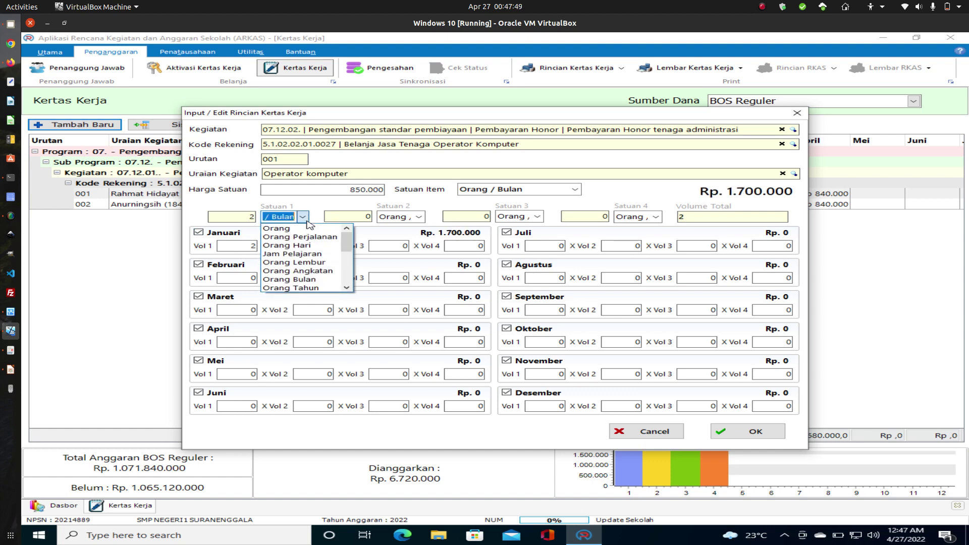
click(309, 228)
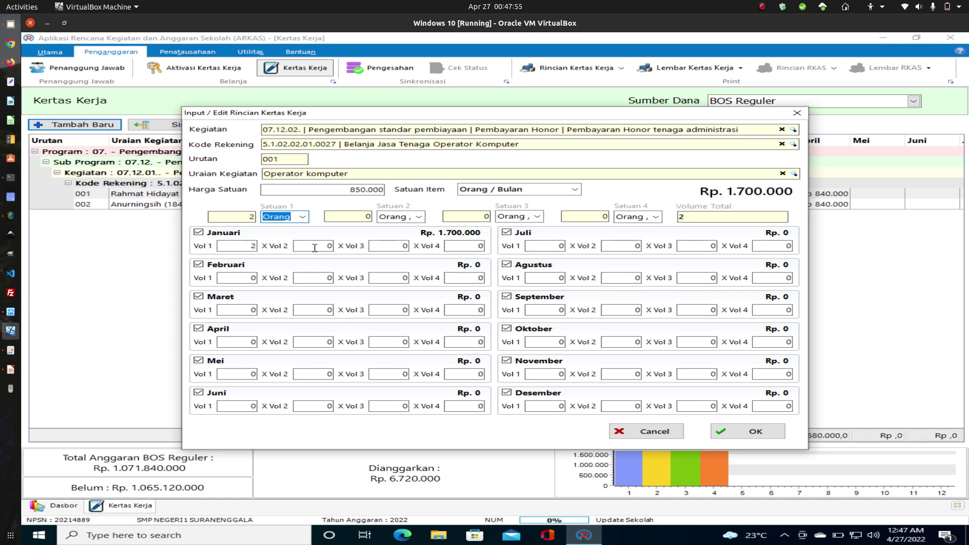
drag(315, 246, 338, 245)
text(1)
click(419, 217)
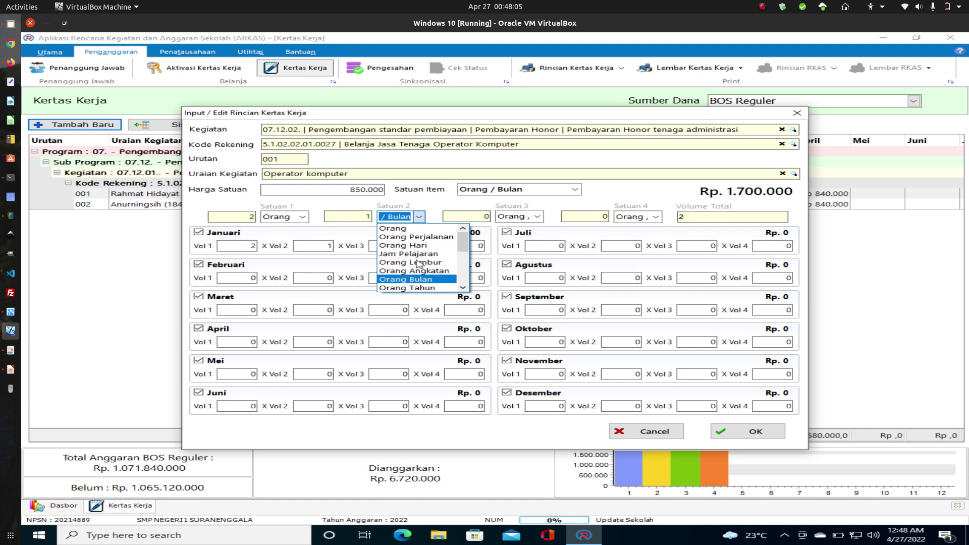
scroll(415, 259, down, 5)
scroll(411, 255, down, 3)
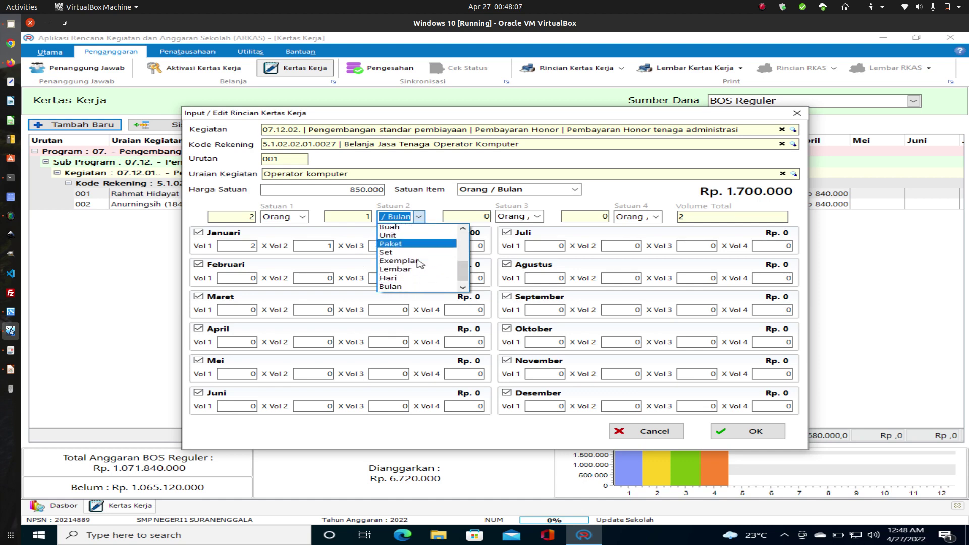
click(411, 261)
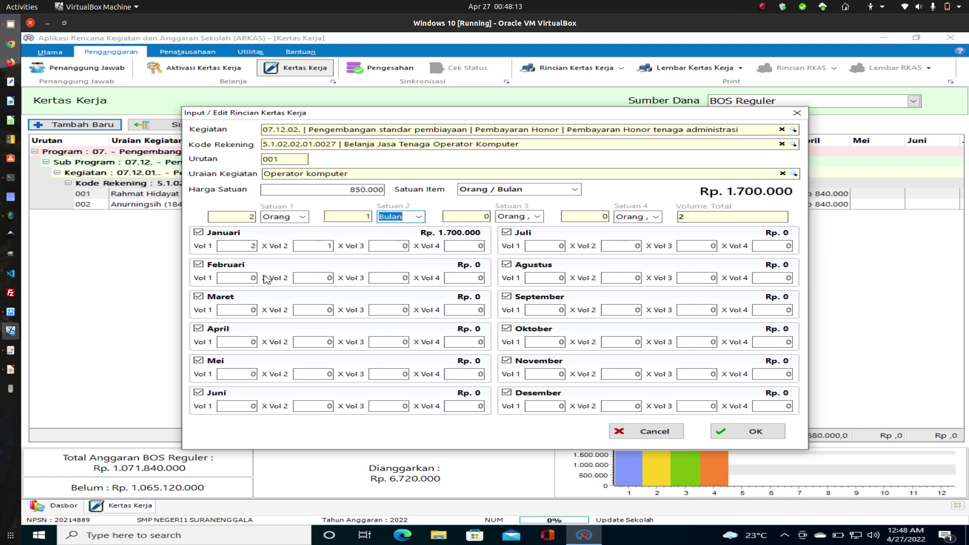
- Set Vol 1 to 2 for each month from Februari to Juni
click(315, 247)
click(250, 277)
text(2)
click(254, 309)
text(2)
click(251, 340)
text(2)
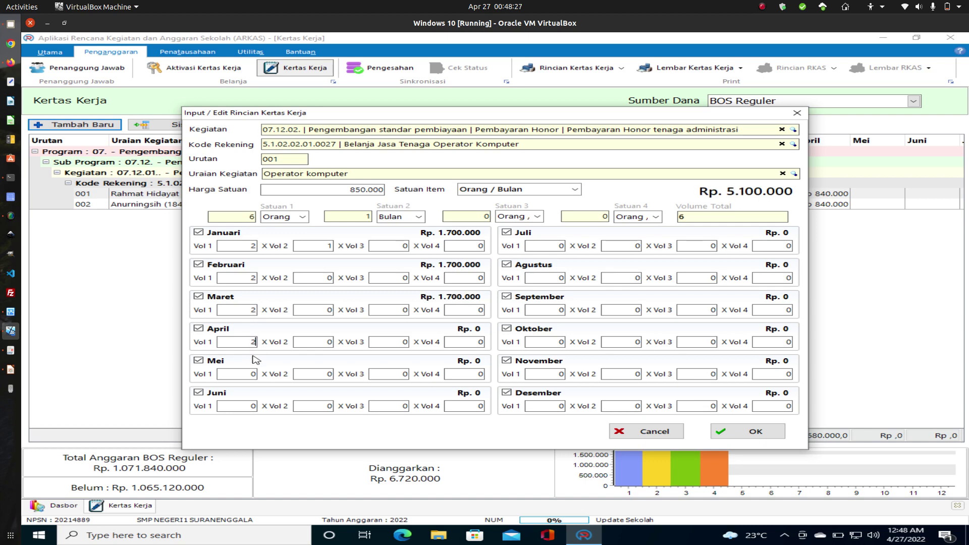
click(252, 374)
text(2)
click(253, 405)
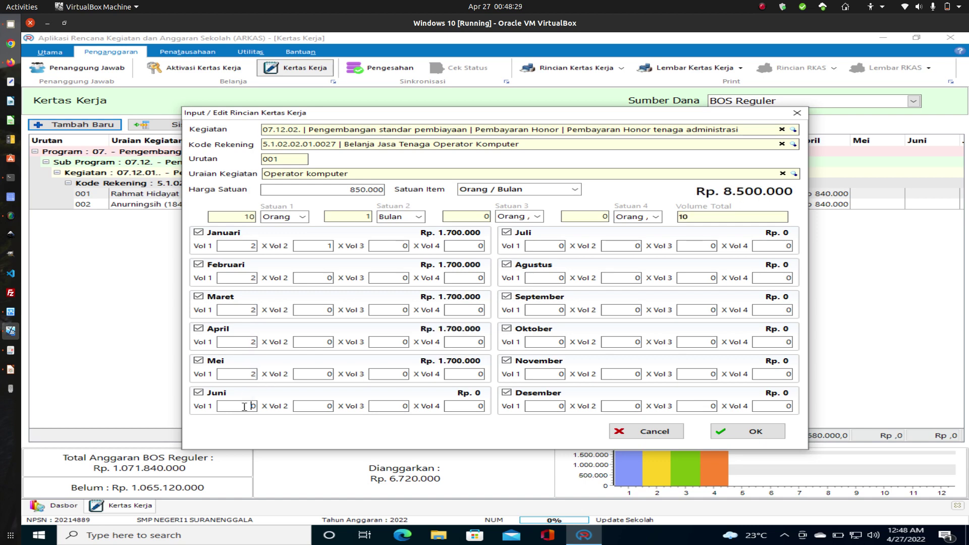
text(2)
- Set Vol 2 to 1 for each month from Februari to Juni
click(323, 278)
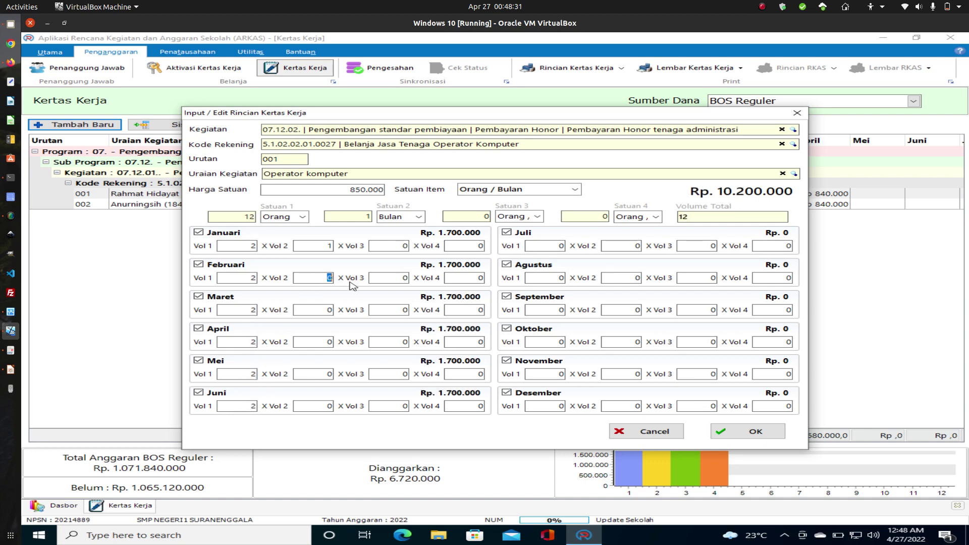
text(1)
click(335, 312)
text(1)
click(325, 342)
text(1)
click(324, 374)
text(1)
click(323, 406)
text(1)
- Set Vol 1 to 2 for each month from Juli to Desember
click(555, 246)
text(2)
click(557, 278)
text(2)
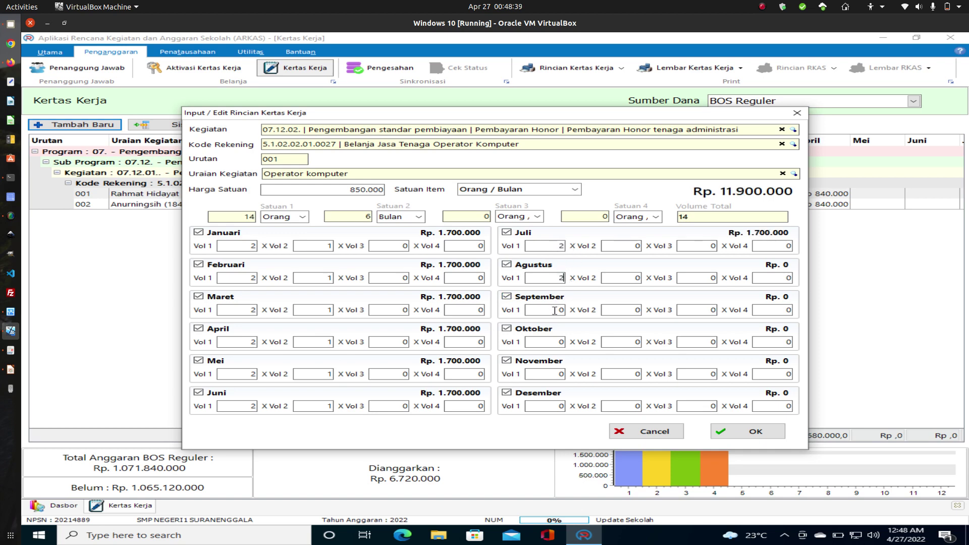
click(560, 309)
text(2)
click(557, 341)
text(2)
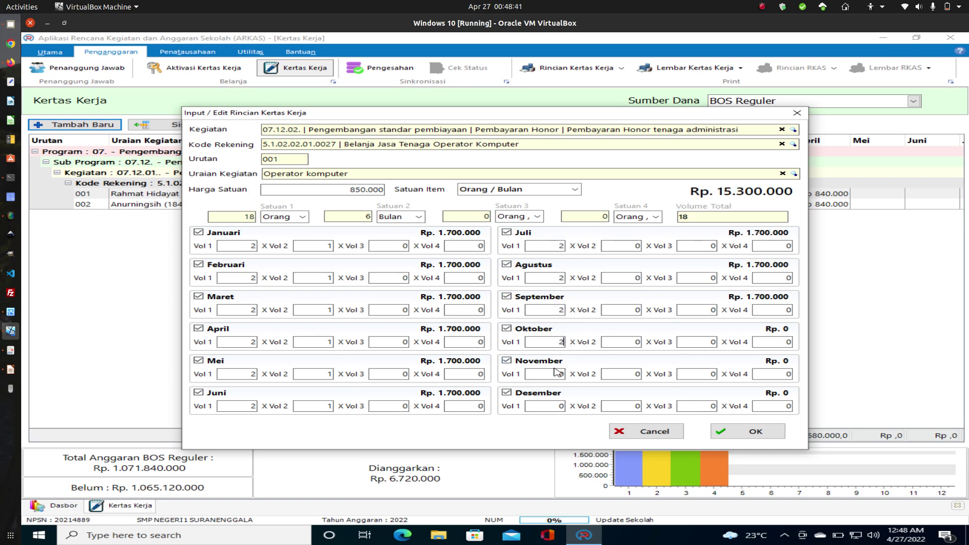
click(557, 373)
text(2)
click(550, 406)
text(2)
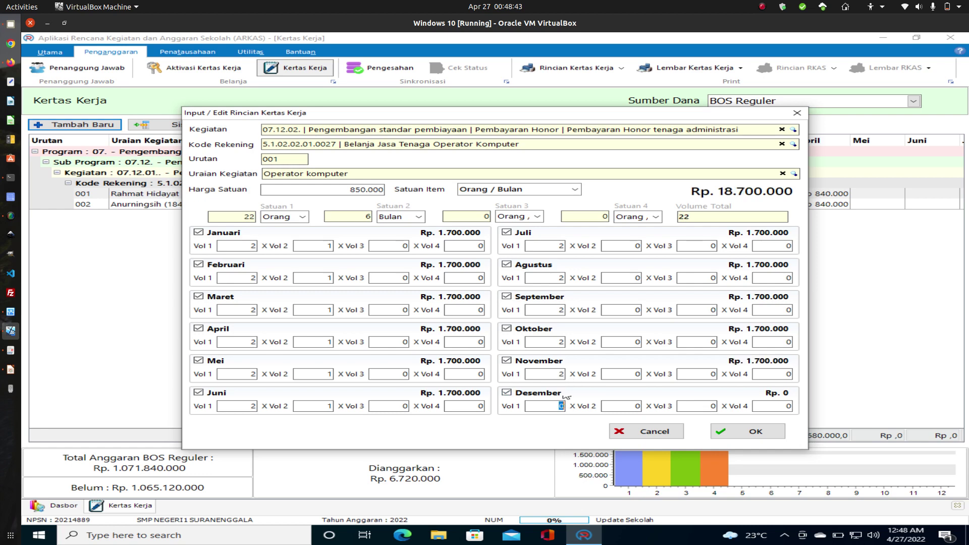
- Set Vol 2 to 1 for each month from Juli to Desember
click(624, 250)
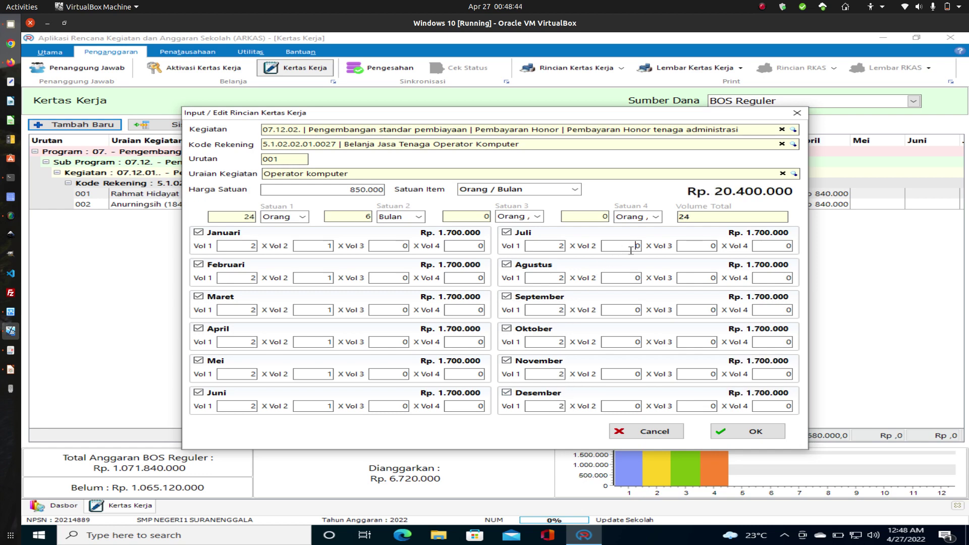
double_click(639, 278)
text(1)
double_click(632, 244)
text(1)
double_click(629, 310)
text(11)
double_click(633, 374)
text(1)
double_click(631, 405)
text(1)
click(624, 373)
- Change Vol 1 to 1 for the months Januari, Februari, Maret and April
double_click(244, 247)
text(1)
double_click(252, 278)
text(1)
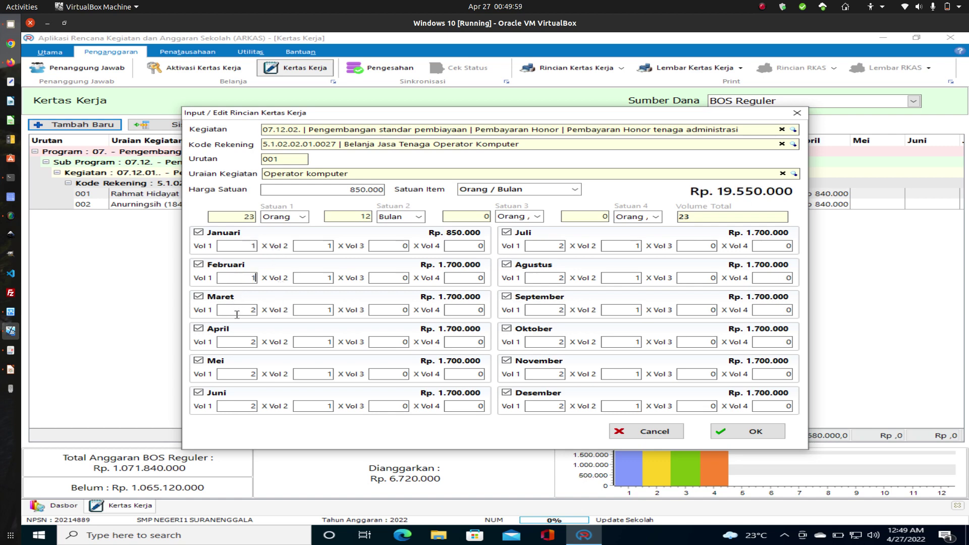
double_click(253, 310)
text(1)
double_click(255, 343)
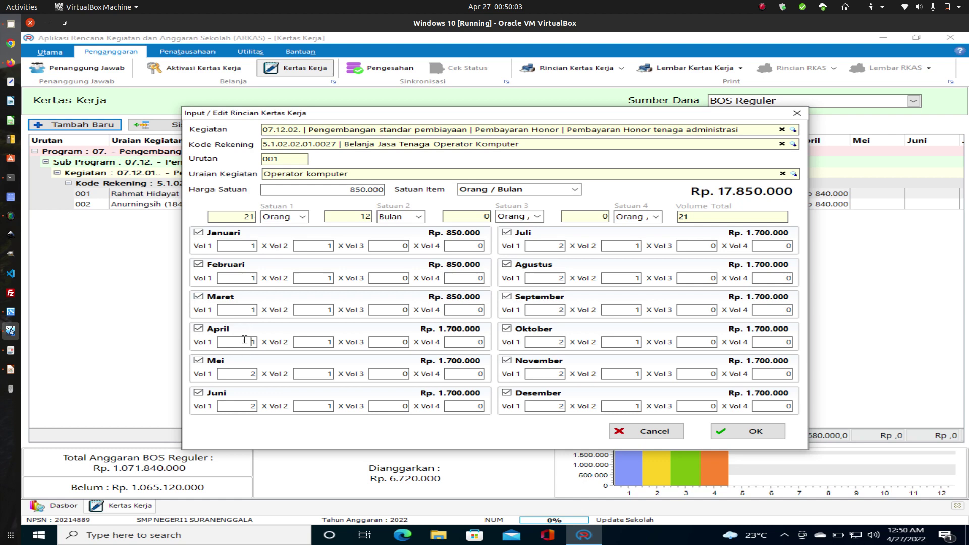
- Set Vol 1 back to 2 for April, Maret, Februari and Januari
drag(244, 339, 272, 308)
text(2)
click(248, 309)
text(2)
click(247, 278)
text(2)
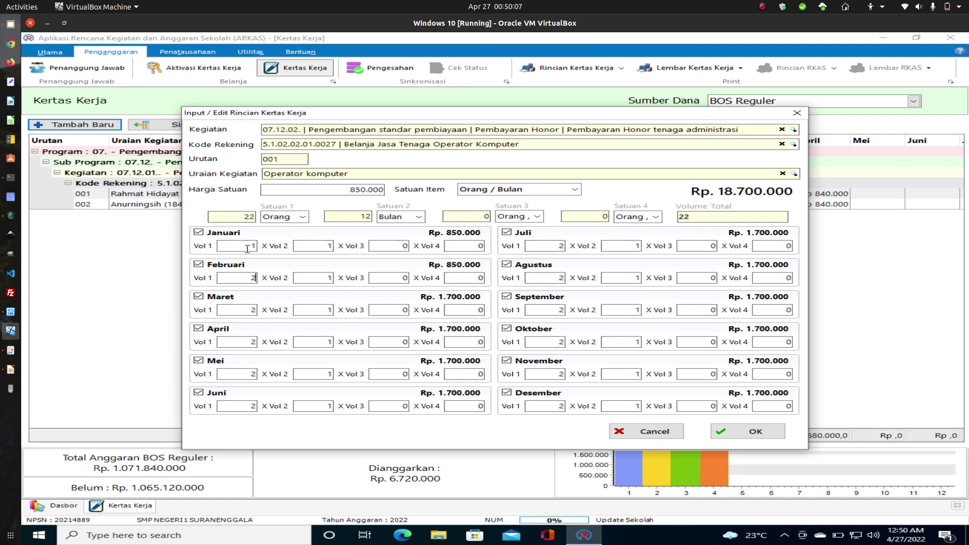
drag(247, 249, 265, 249)
text(2)
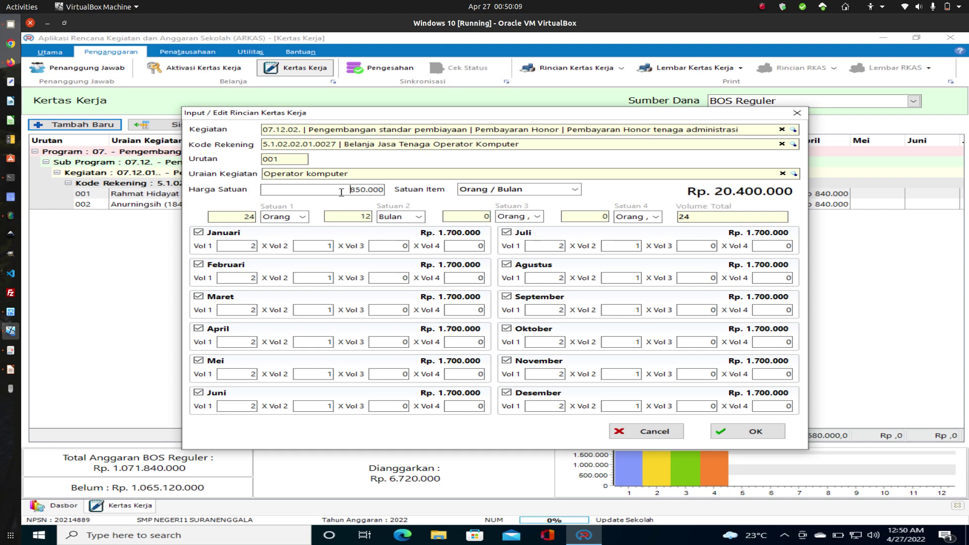
- Discard the Operator komputer entry without saving and start a new blank worksheet entry
drag(341, 194, 365, 194)
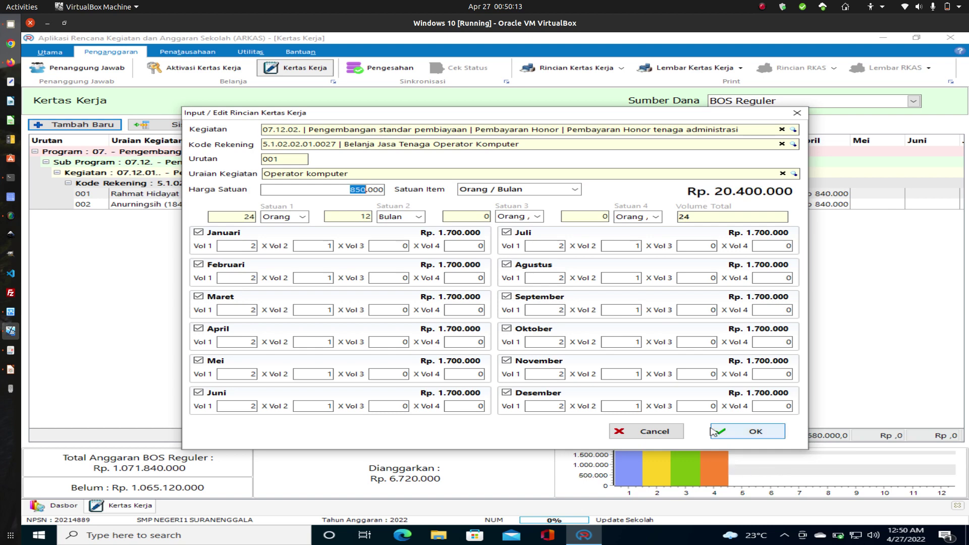
click(675, 433)
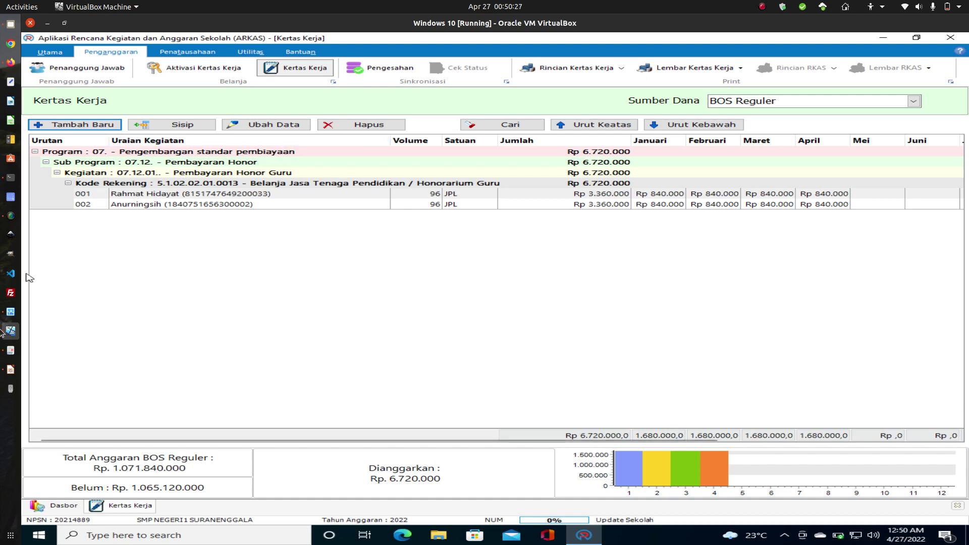
click(3, 219)
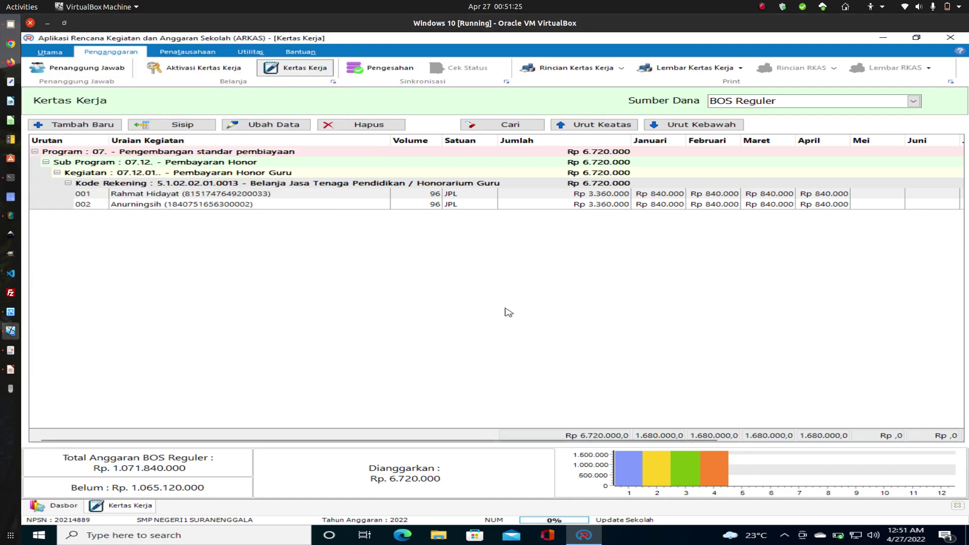
click(509, 312)
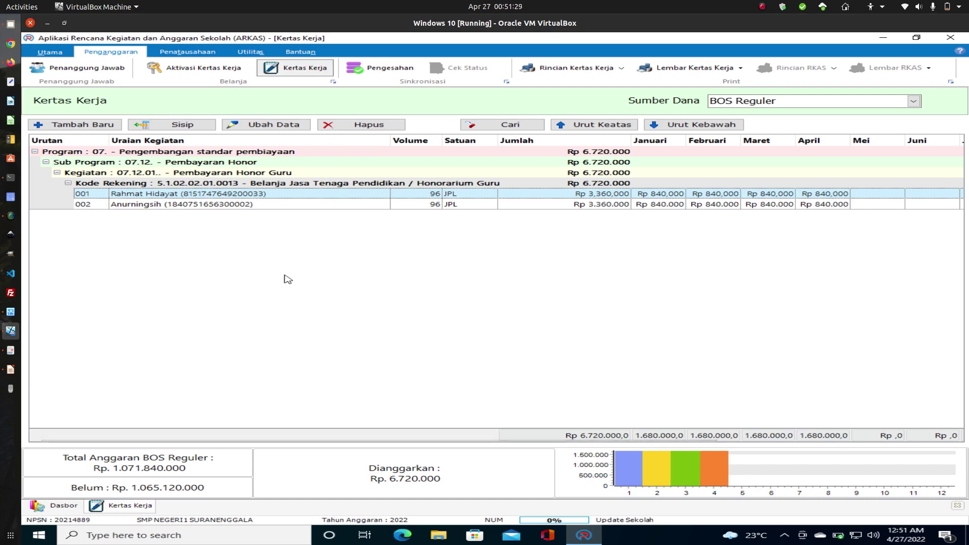
click(72, 126)
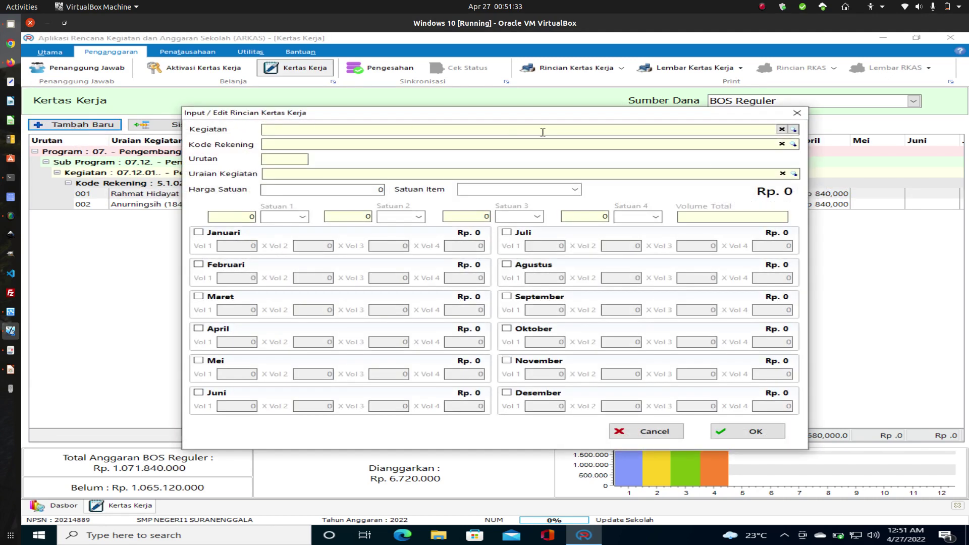
- Assign activity 02.03.17 and account code 5.1.02.01.01.0052, Belanja Makanan dan Minuman Rapat, to the new worksheet entry
click(791, 133)
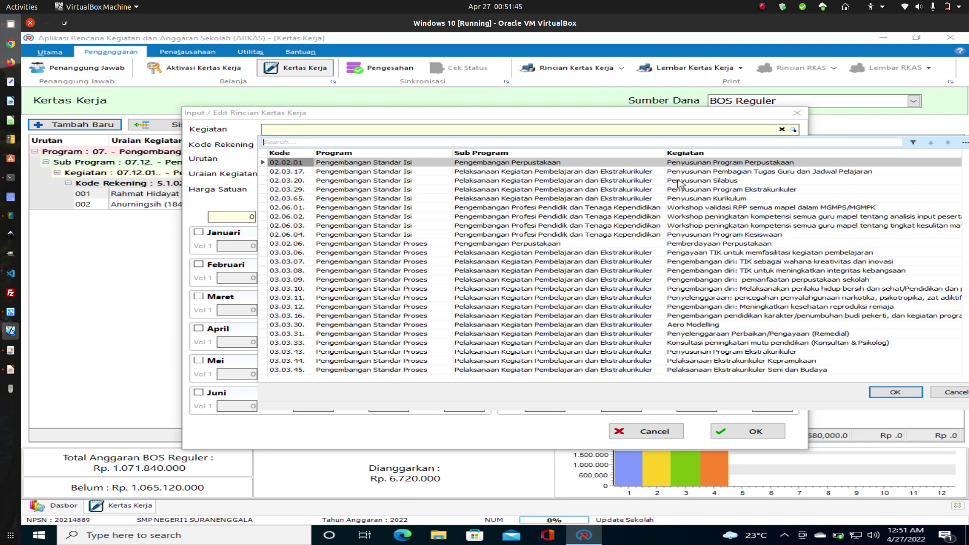
double_click(566, 173)
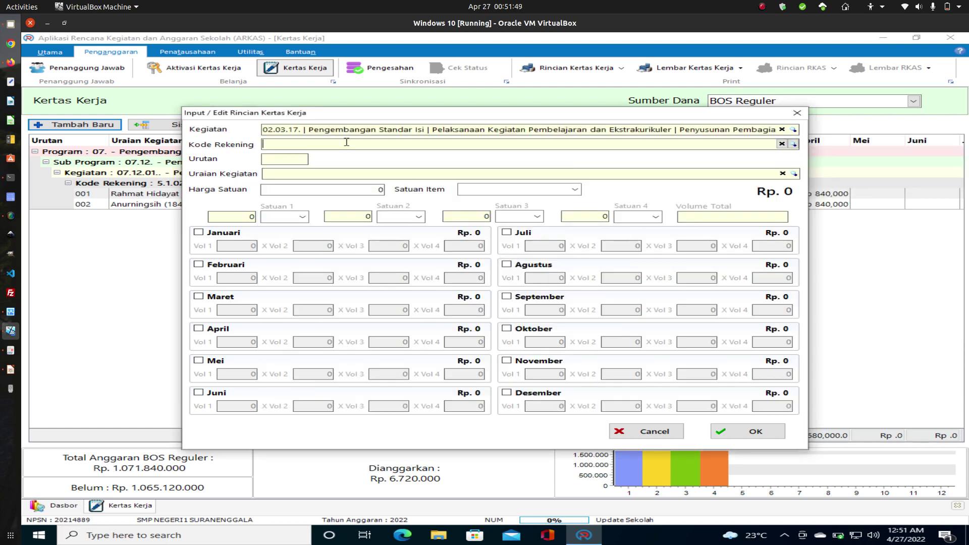
click(794, 145)
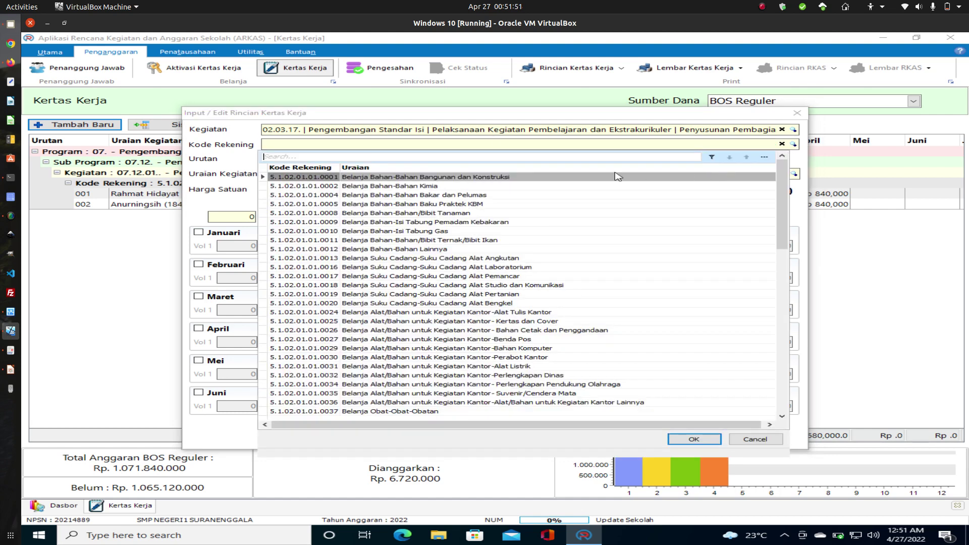
text(makan)
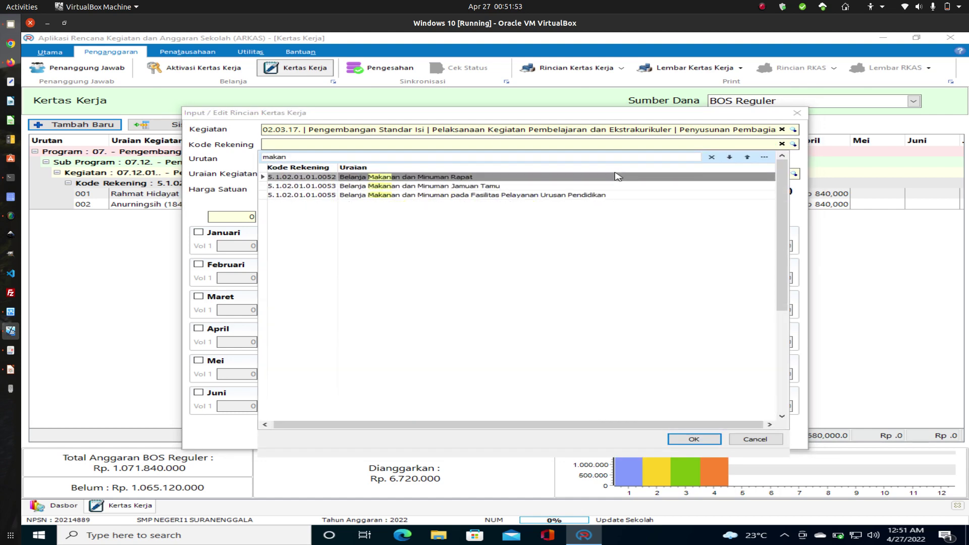
double_click(352, 177)
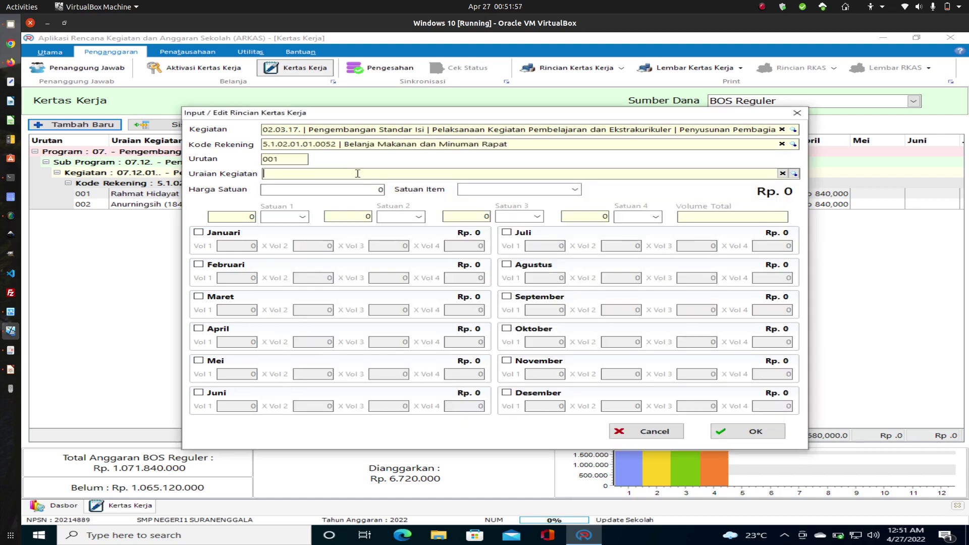
- Choose Belanja makanan (Orang / Kali) as the activity description and set Harga Satuan to 30000
click(794, 173)
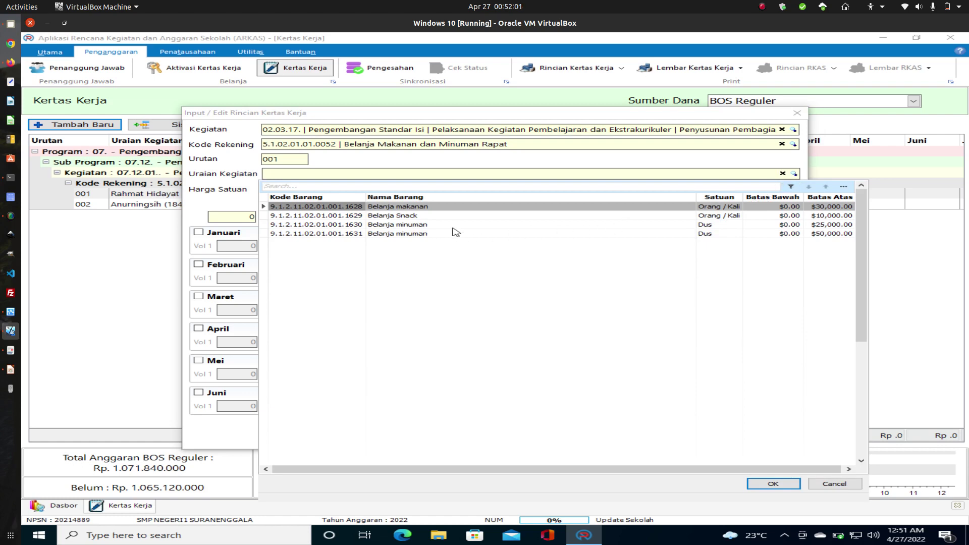
click(349, 207)
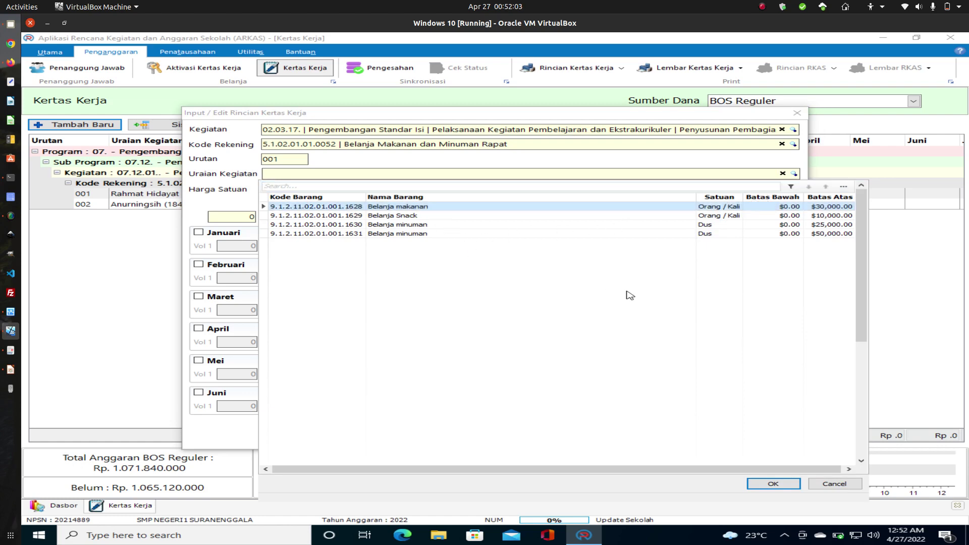
double_click(352, 209)
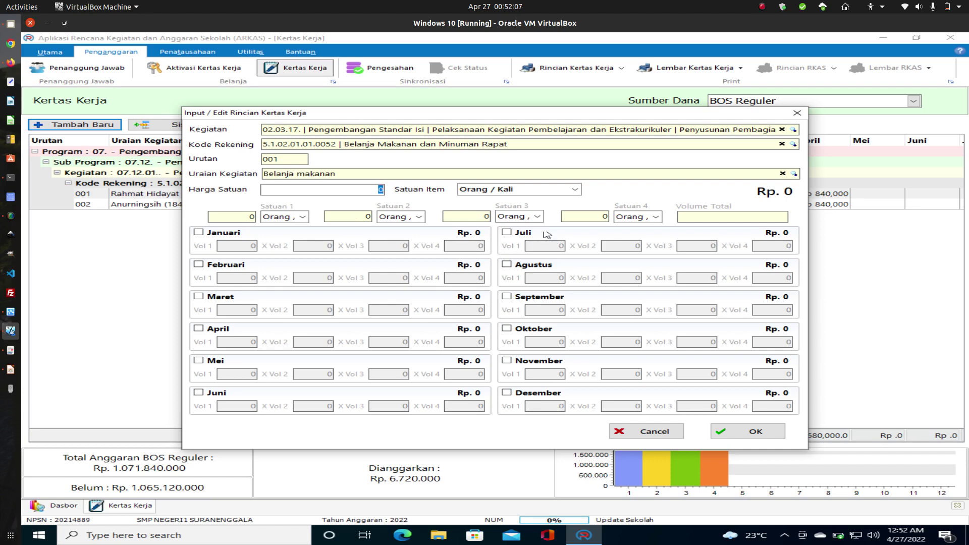
click(359, 189)
text(30000)
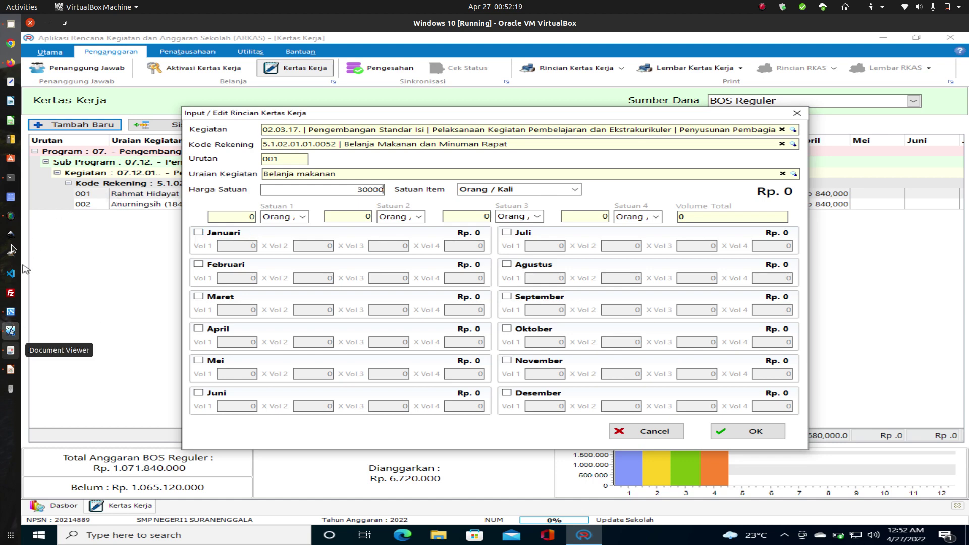
click(10, 216)
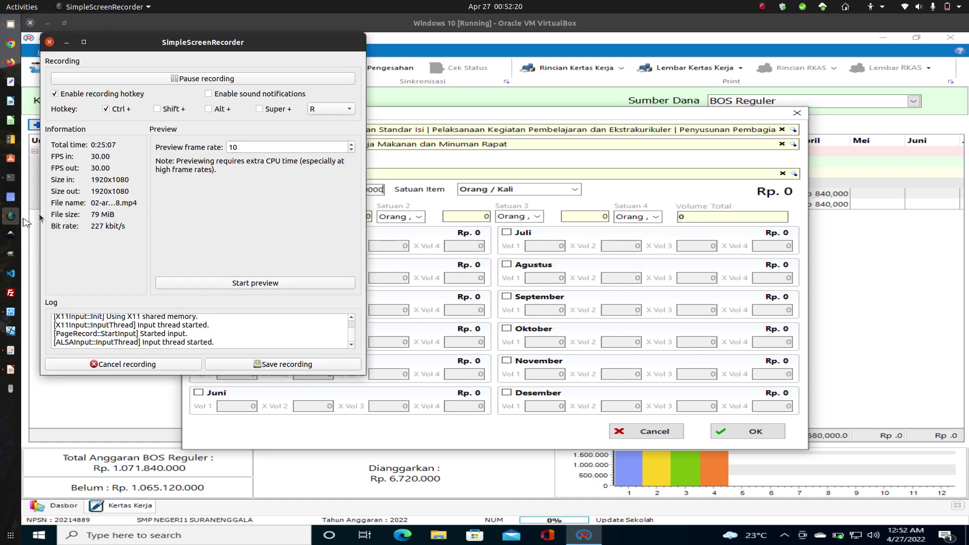
click(136, 80)
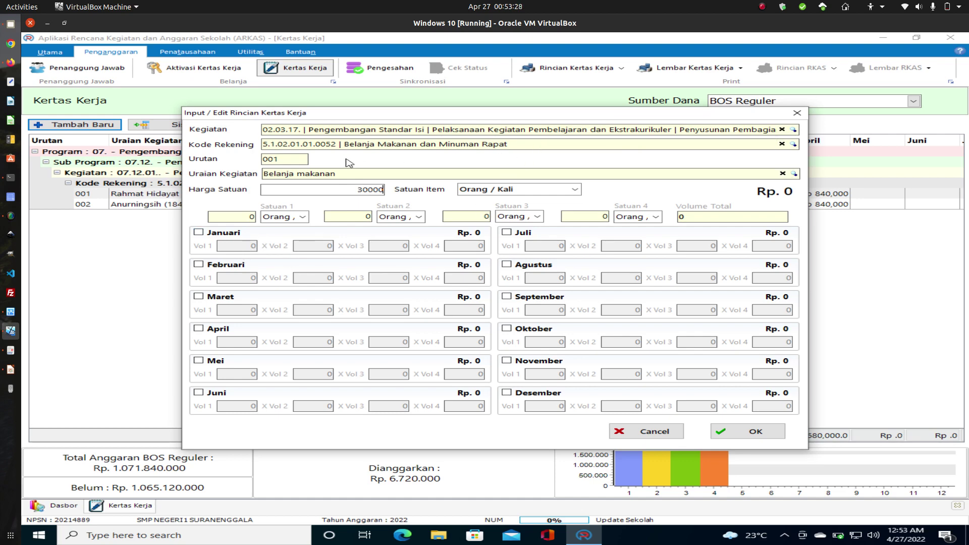
- Enable Maret for the Belanja makanan entry and set its Vol 1 to 20 and Vol 2 to 2
click(199, 297)
drag(241, 314, 271, 317)
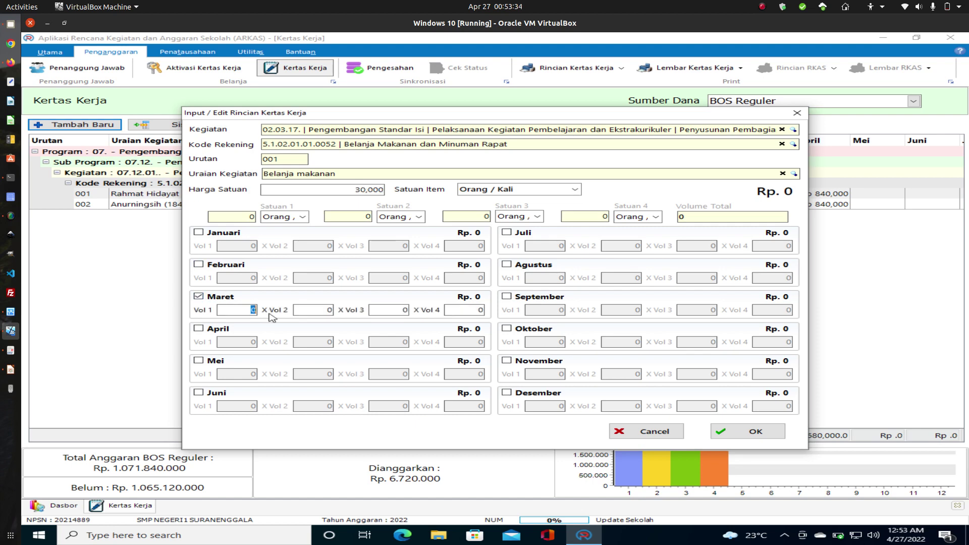
text(2)
drag(327, 310, 343, 313)
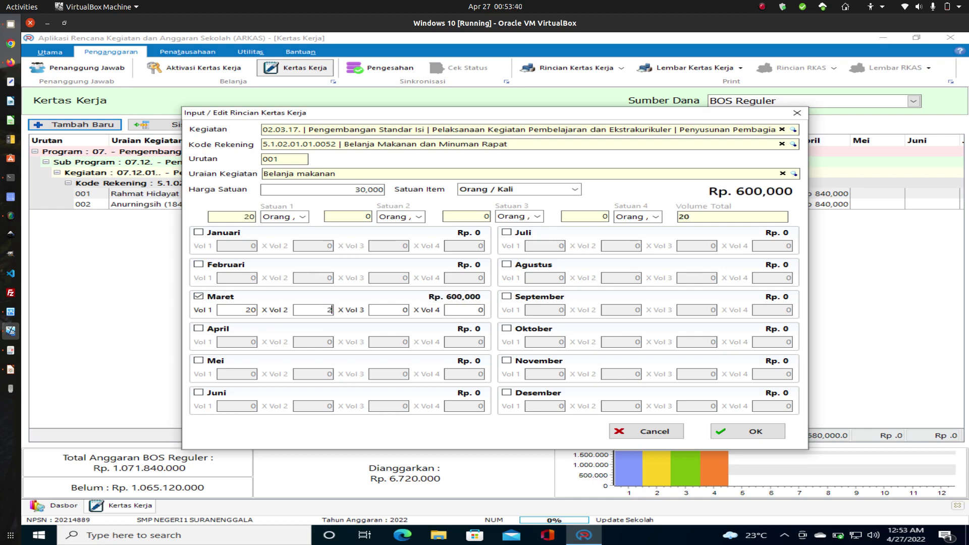
double_click(250, 309)
key(BackSpace)
click(249, 309)
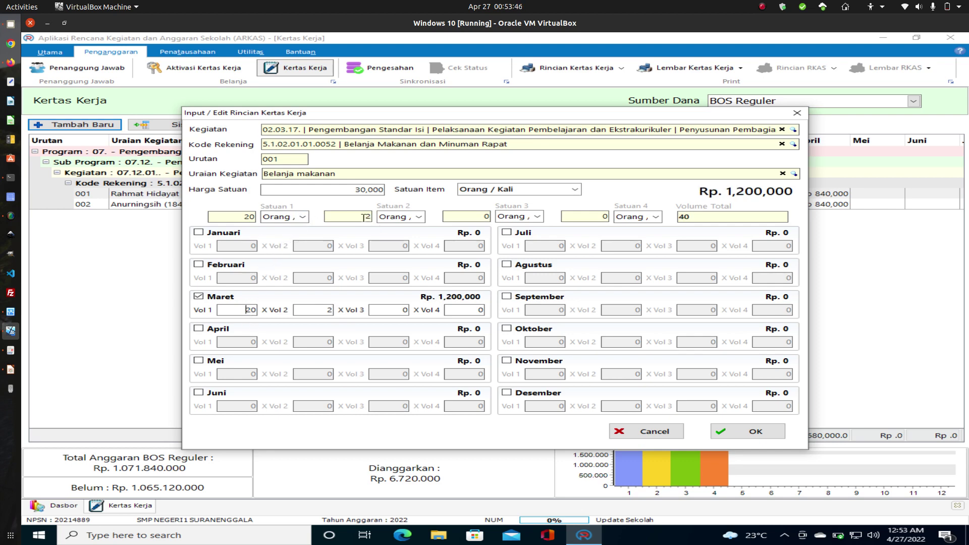
- Set Satuan 2 to Hari and the Vol 3 of Maret to 1
click(393, 217)
click(419, 217)
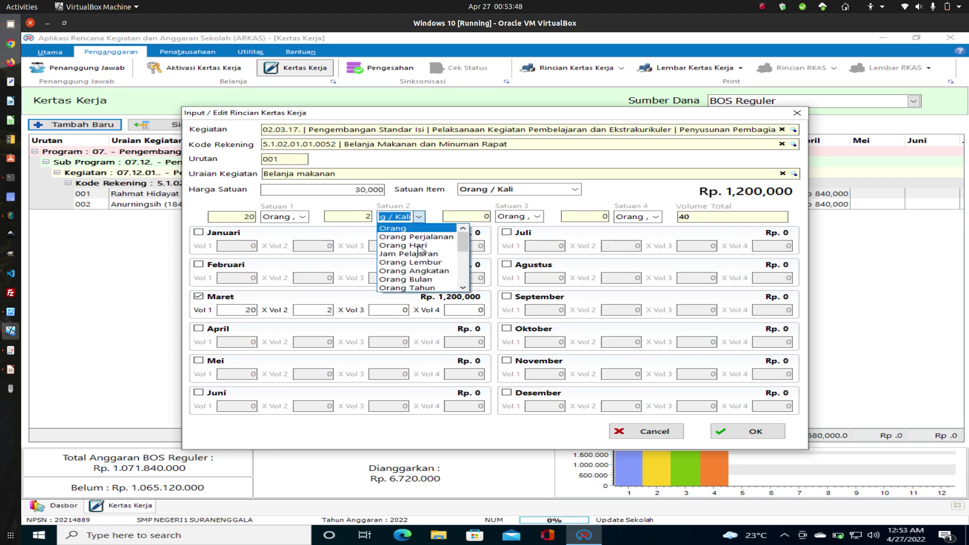
scroll(418, 248, down, 4)
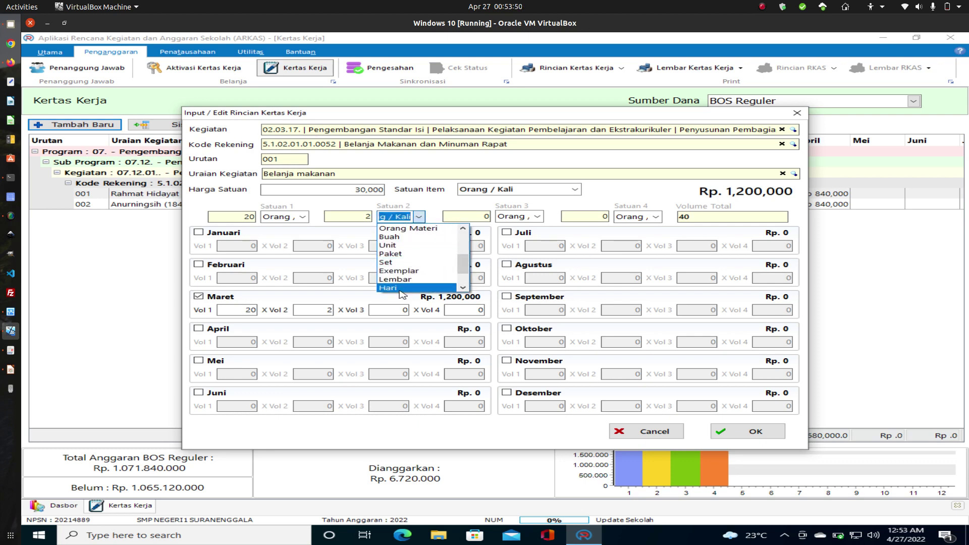
click(399, 288)
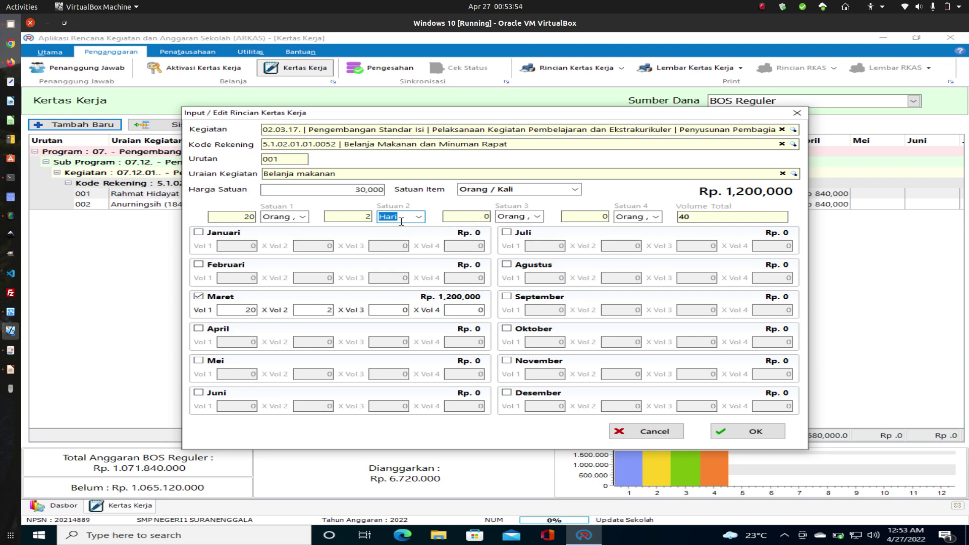
click(394, 310)
- Look through the unit options offered for Satuan 3, leaving the selection as it is
click(529, 216)
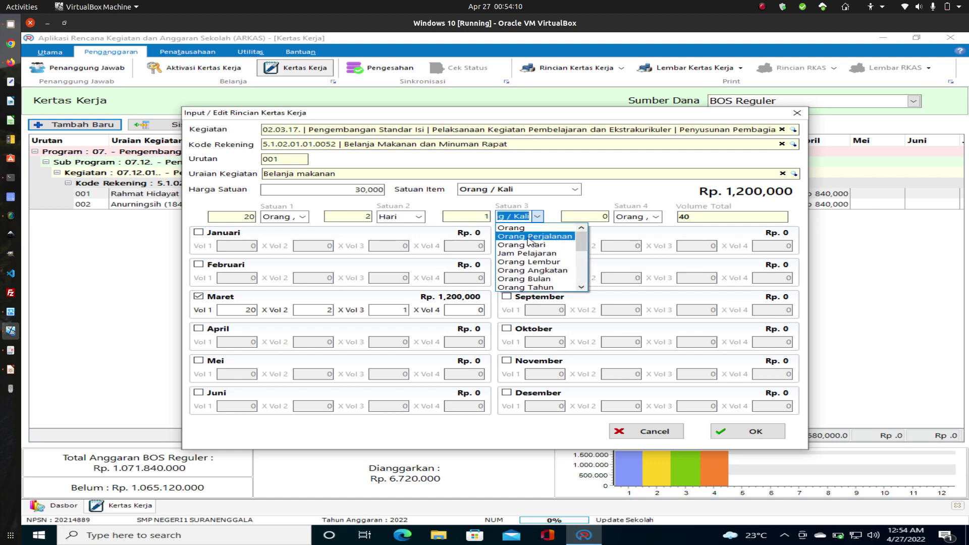
scroll(531, 266, down, 5)
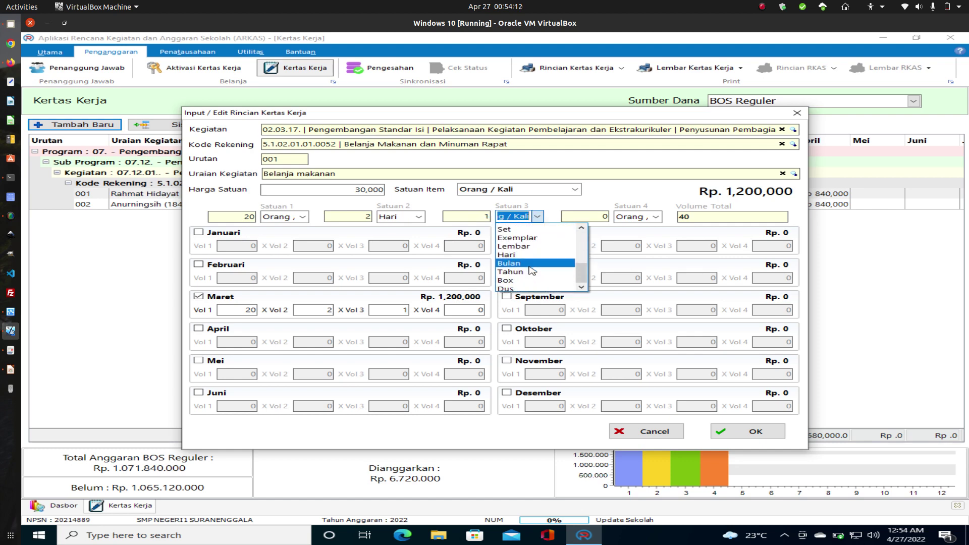
scroll(531, 270, up, 5)
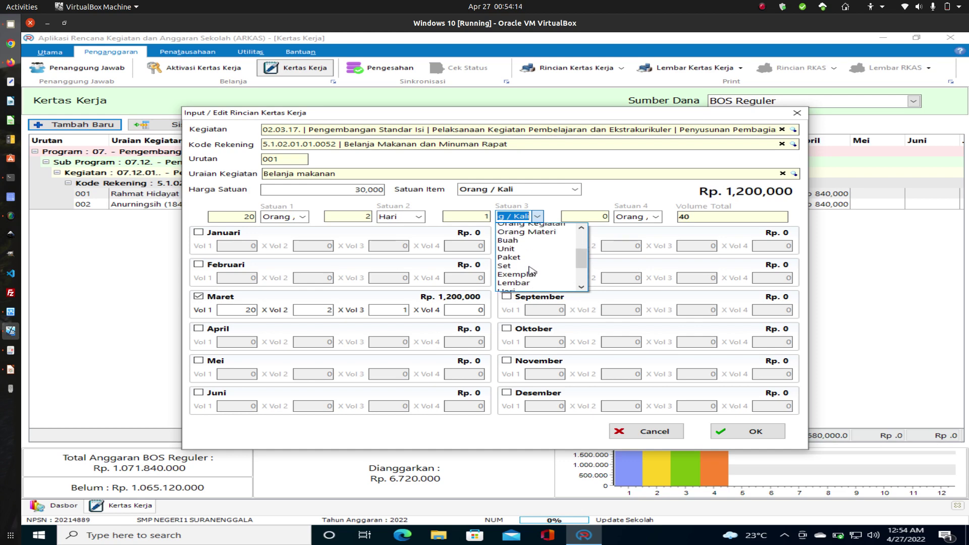
scroll(530, 268, up, 2)
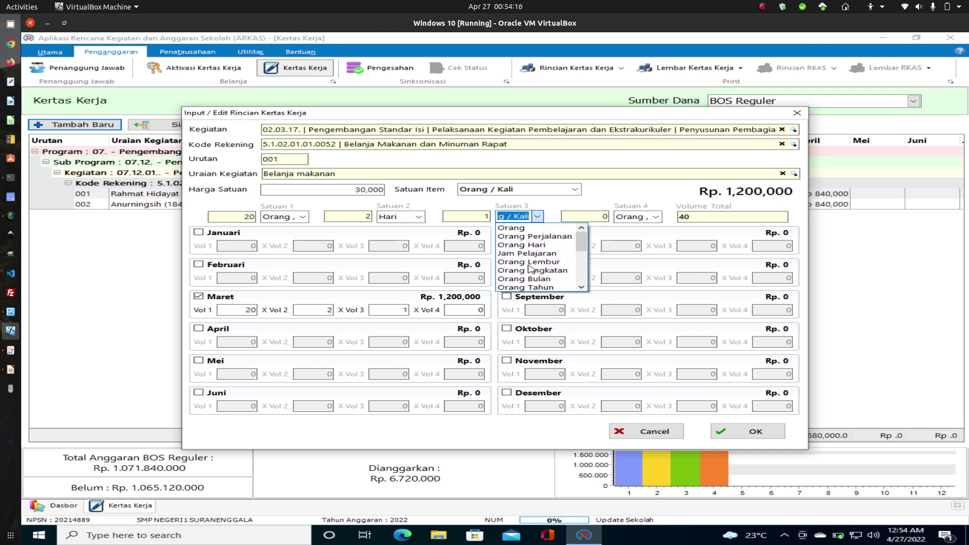
scroll(530, 268, down, 5)
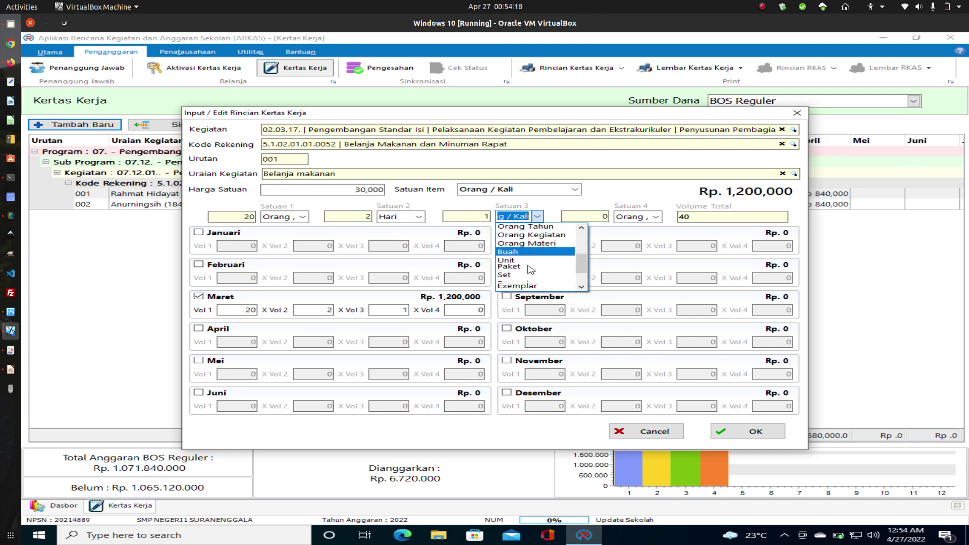
scroll(529, 268, down, 4)
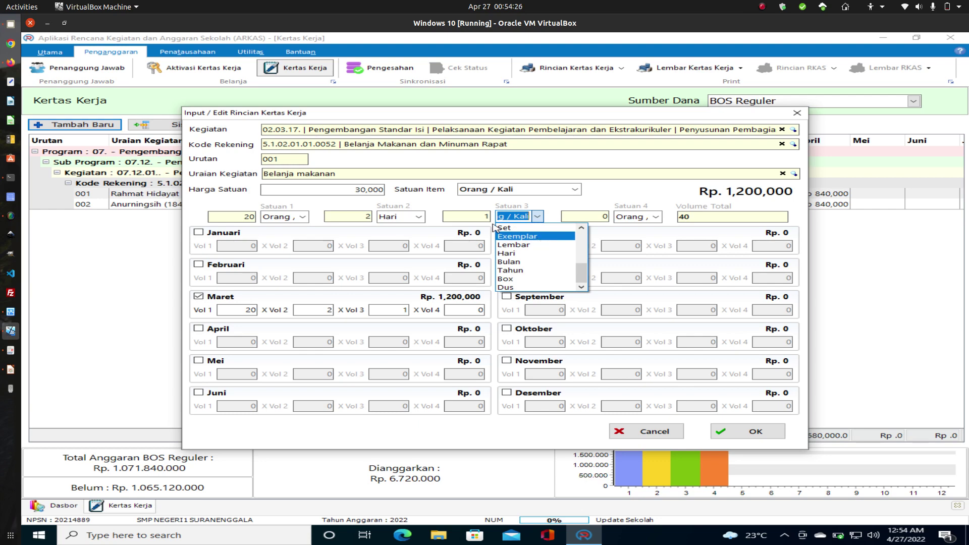
click(552, 208)
drag(512, 217, 487, 215)
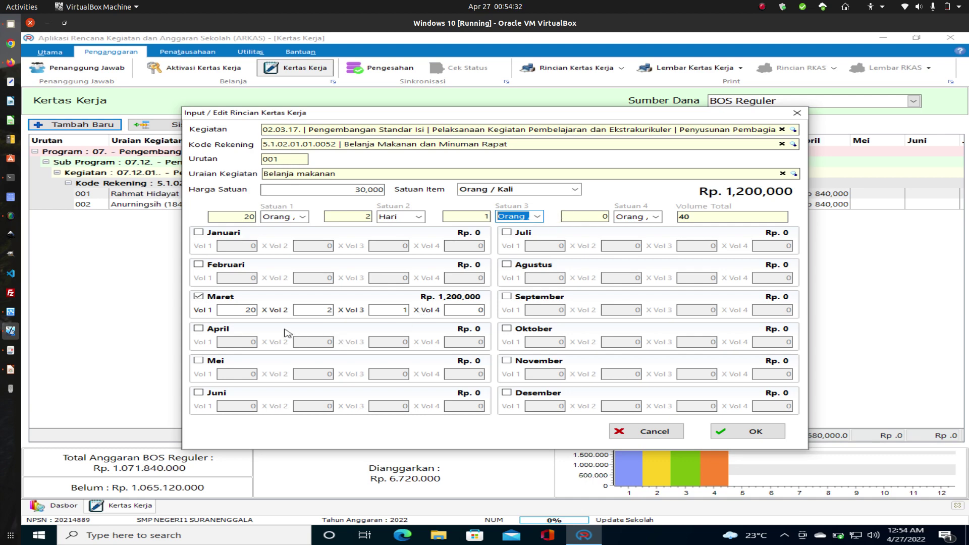
- Enable Juni and set its Vol 1 to 20, Vol 2 to 2 and Vol 3 to 1
click(199, 392)
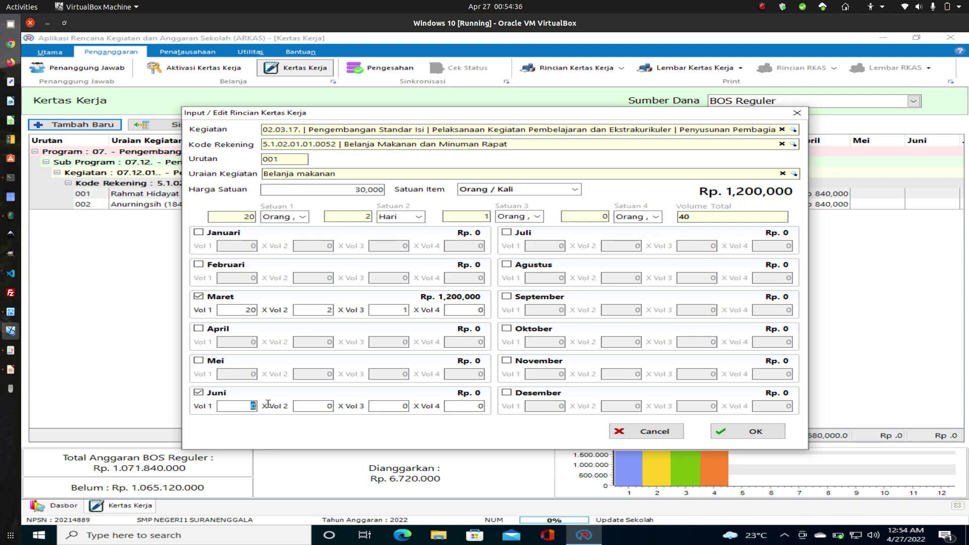
text(20)
click(315, 409)
text(2)
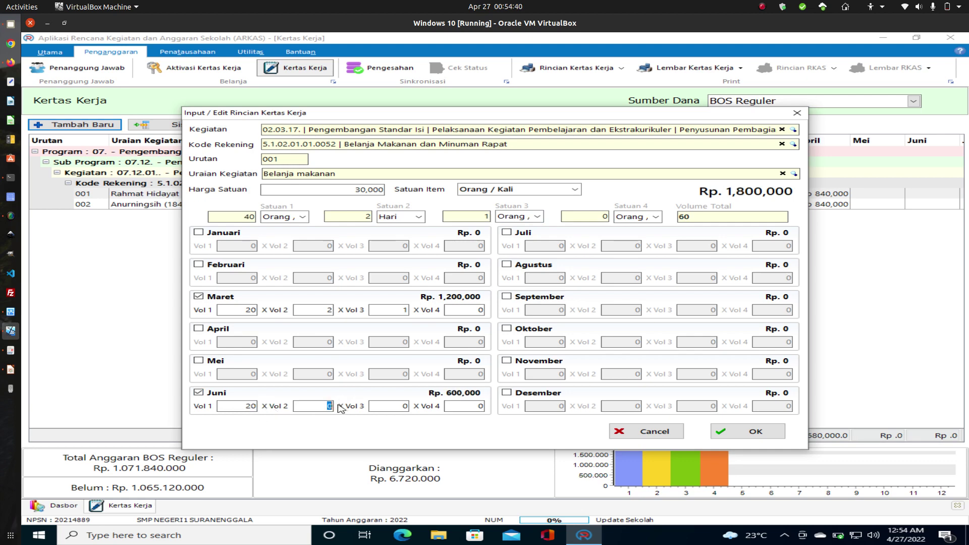
click(404, 405)
text(2)
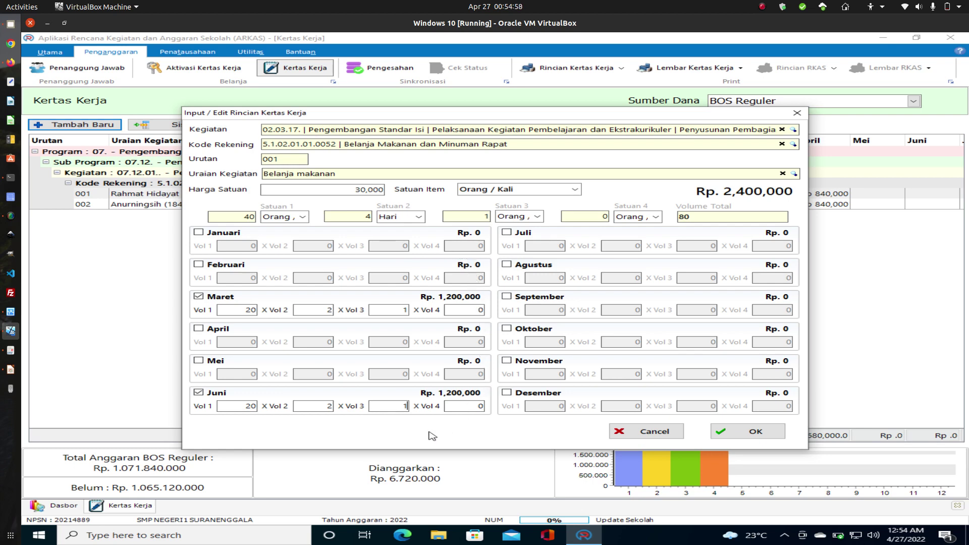
- Set Satuan 1 of the Belanja makanan entry to Orang
click(244, 407)
drag(239, 407, 262, 407)
click(303, 217)
click(306, 229)
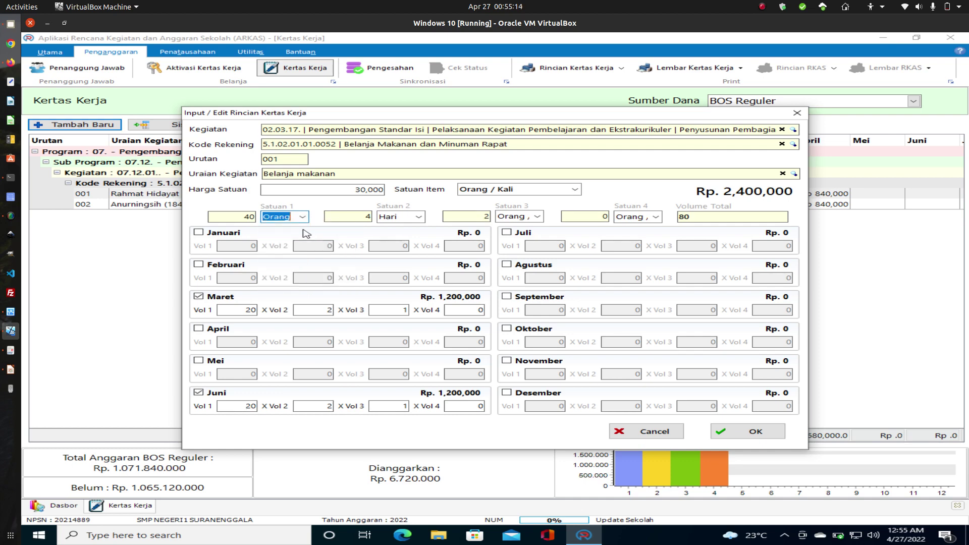
click(322, 407)
drag(327, 405, 332, 405)
click(386, 217)
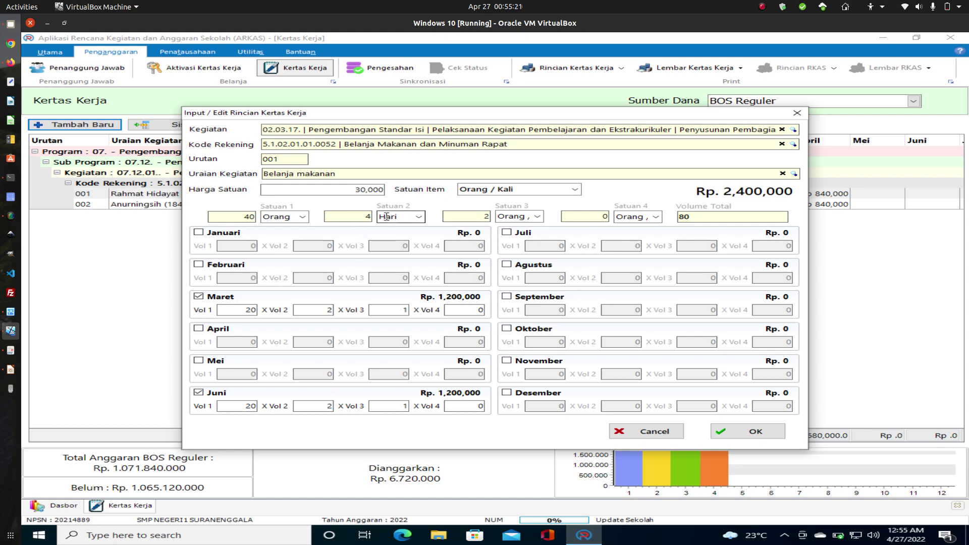
click(418, 217)
click(446, 211)
- Change the Vol 3 of Juni to 2 and check the Satuan 3 options for a matching unit
double_click(409, 406)
click(398, 406)
key(BackSpace)
text(2)
click(537, 216)
scroll(541, 249, down, 5)
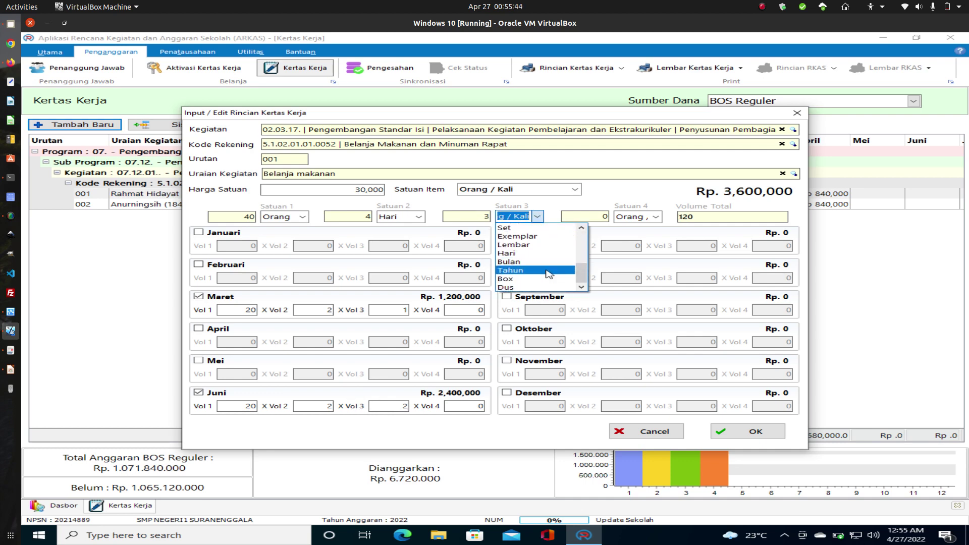
scroll(549, 273, up, 5)
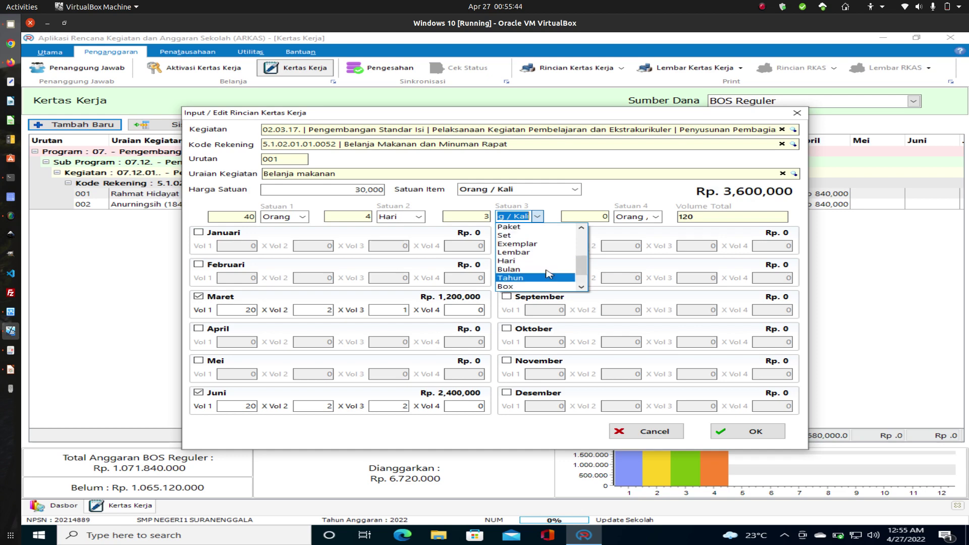
click(558, 208)
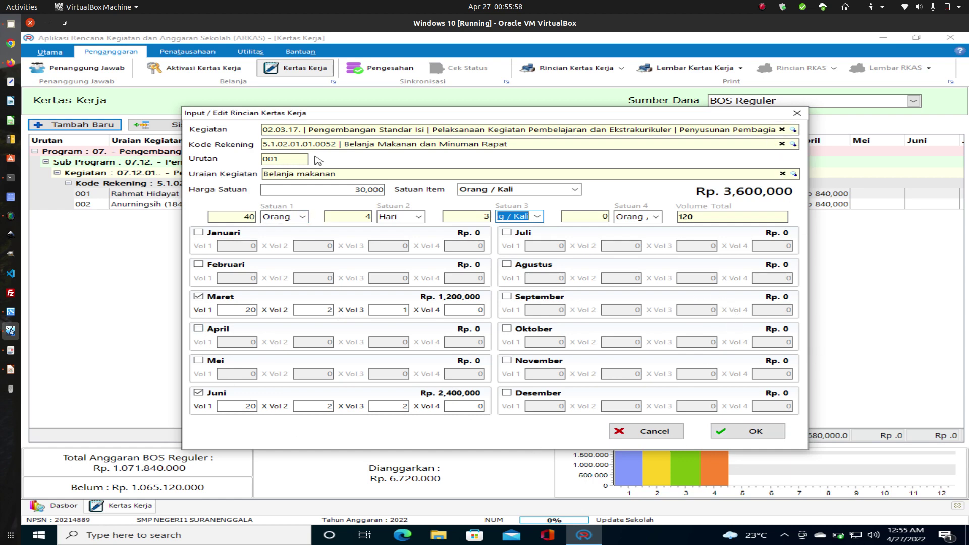
- Review the Vol 1 to Vol 3 values of Juni and discard the Belanja makanan entry without saving
double_click(248, 406)
double_click(309, 406)
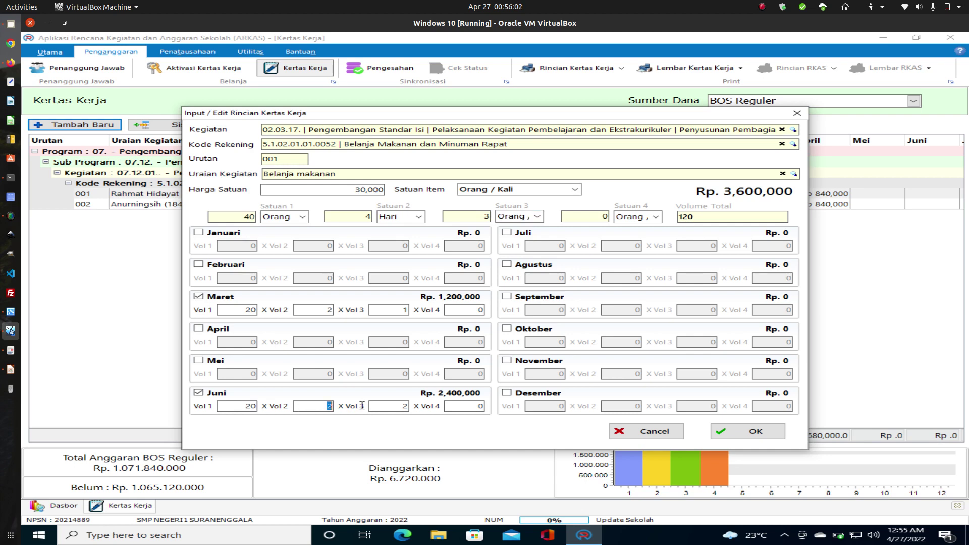
double_click(398, 406)
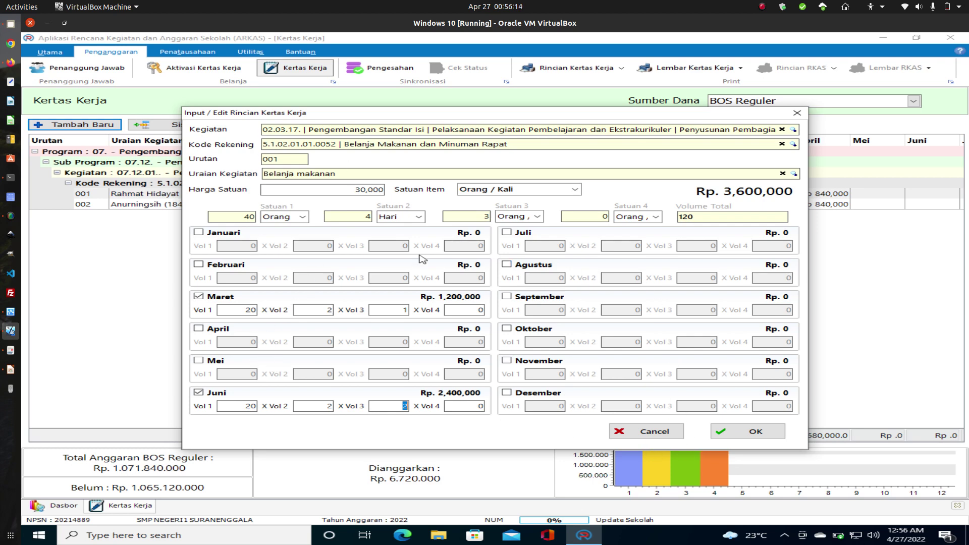
click(671, 432)
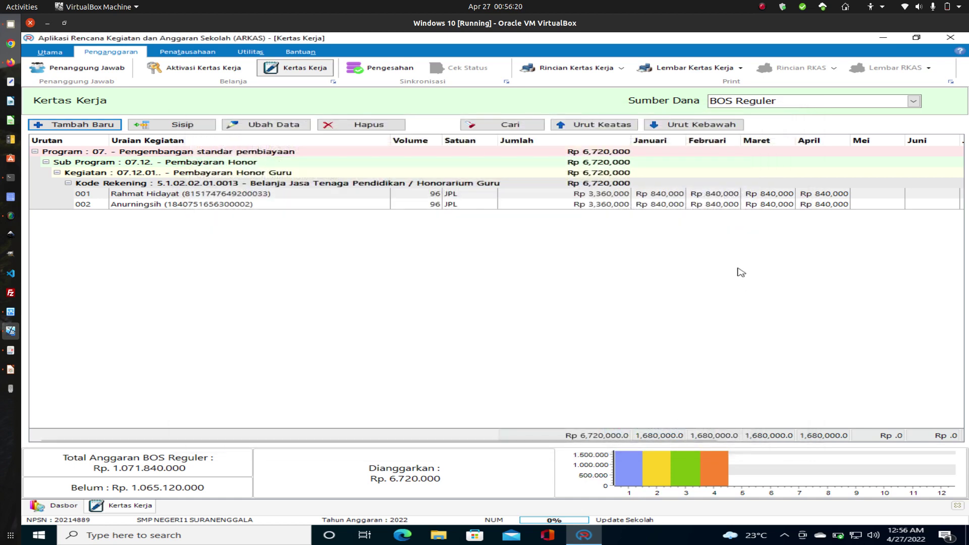
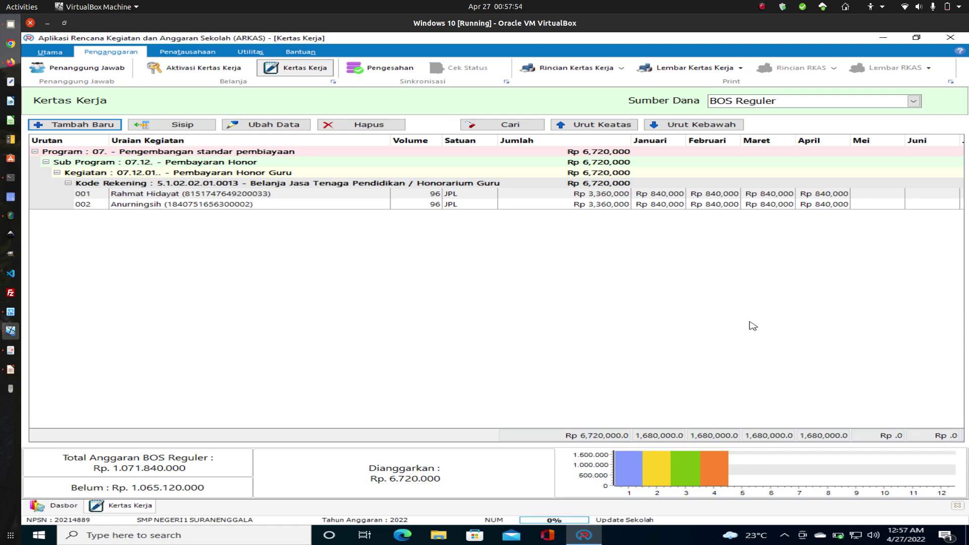
- Start a new worksheet entry and set its Kegiatan to 06.07.10. Pembayaran Rek Listrik by searching for "listrik"
click(104, 127)
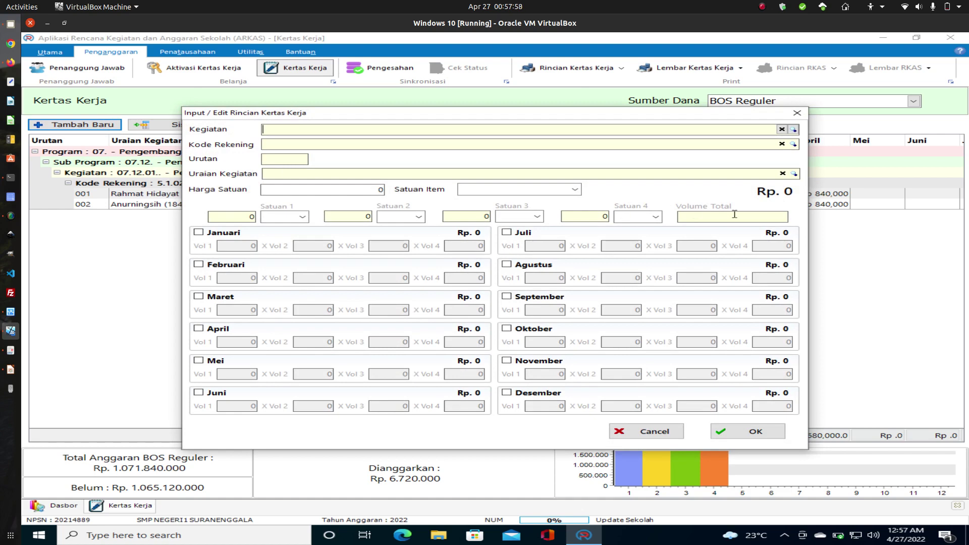
click(793, 129)
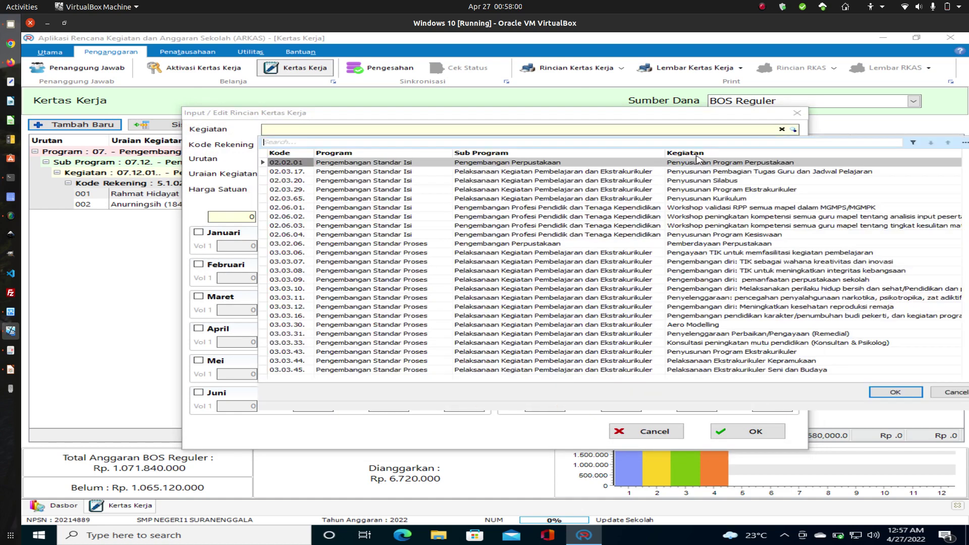
click(421, 145)
text(listrik)
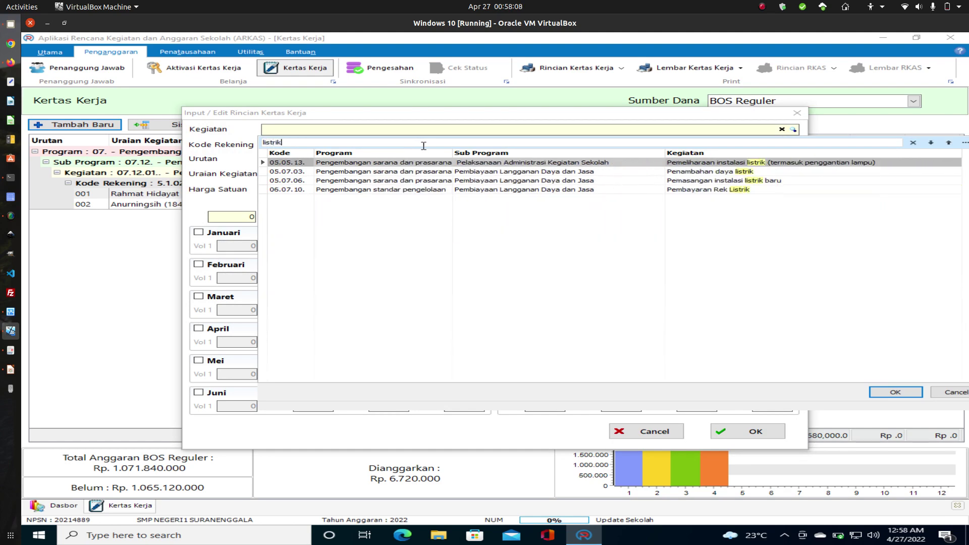
double_click(468, 190)
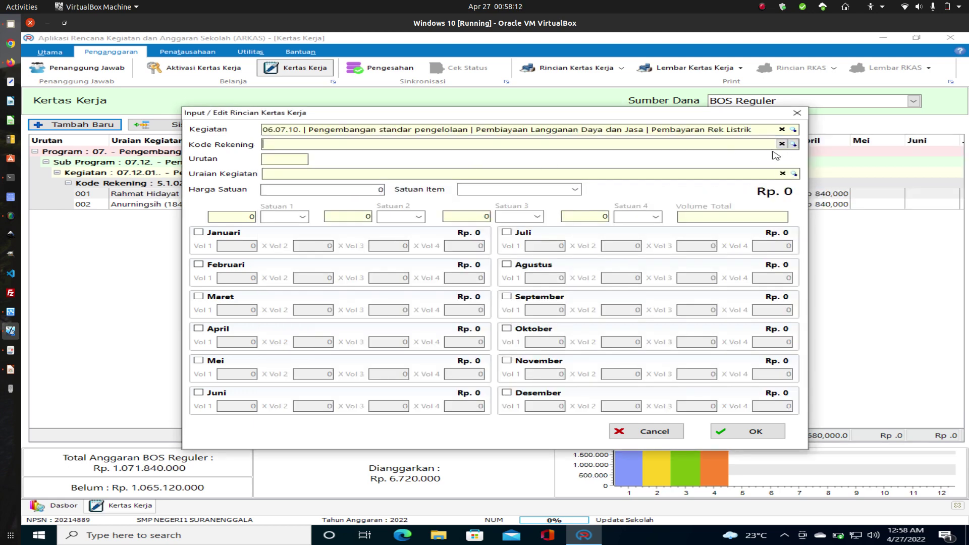
- Set the entry's Kode Rekening to 5.1.02.02.01.0061 Belanja Tagihan Listrik by searching for "list"
click(793, 144)
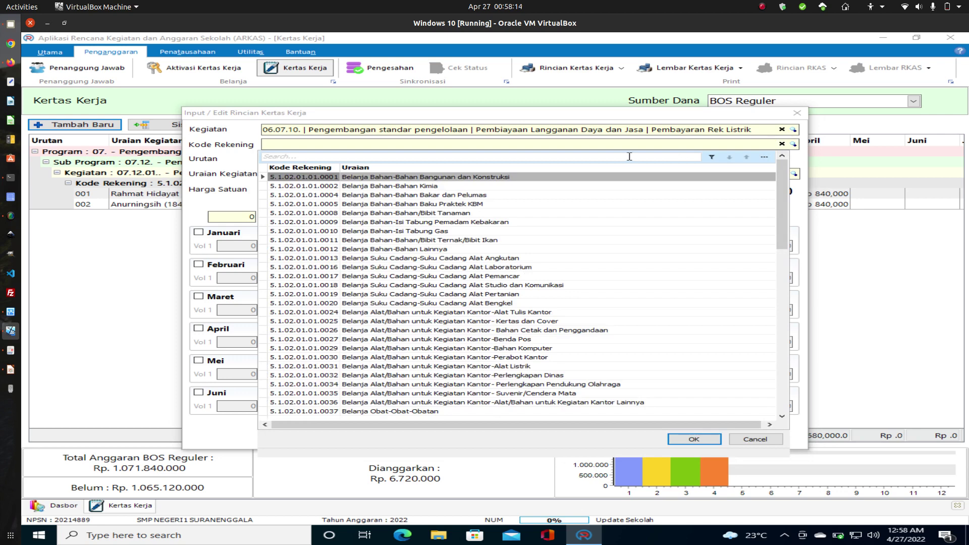
text(list)
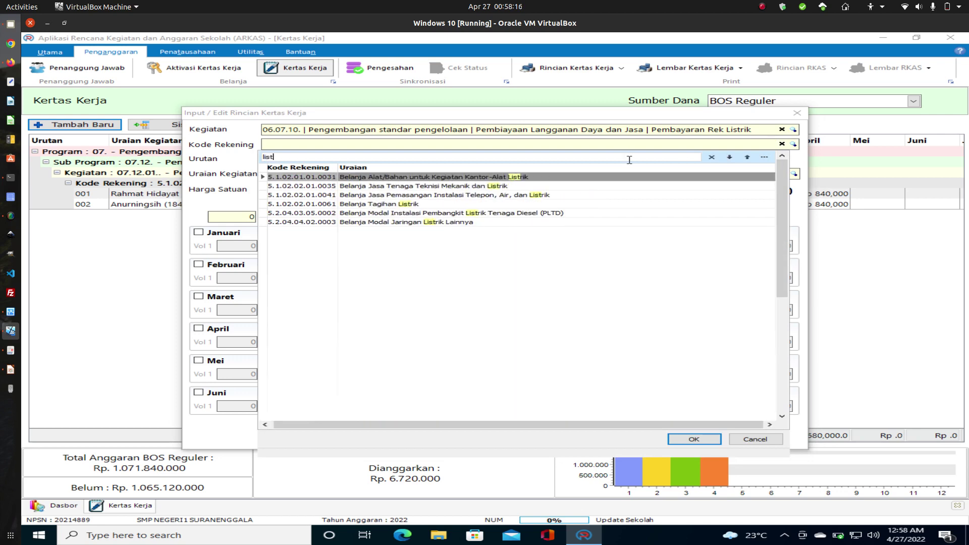
click(292, 204)
double_click(292, 205)
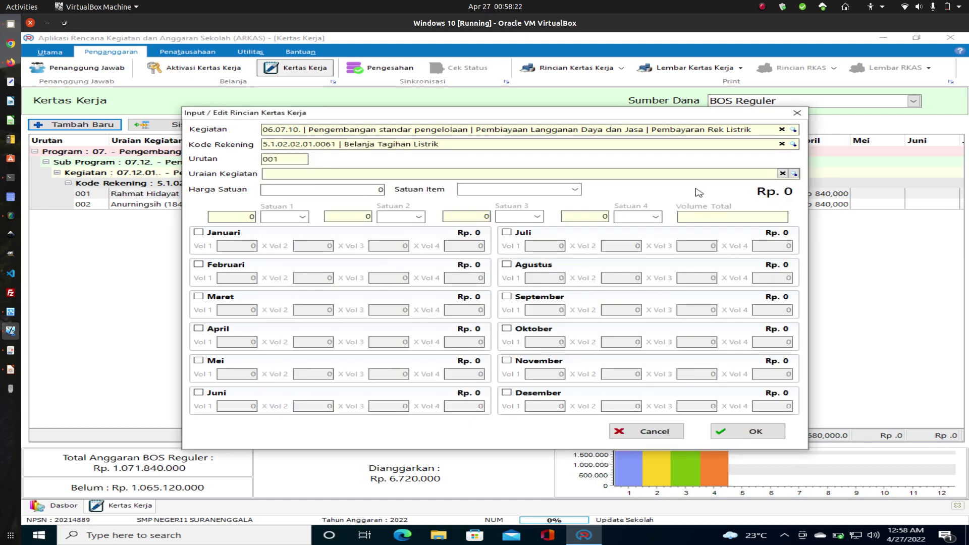
- Choose the item belanja listrik with unit Ob, code 9.1.2.03.03.01.001.826, as the Uraian Kegiatan
click(794, 173)
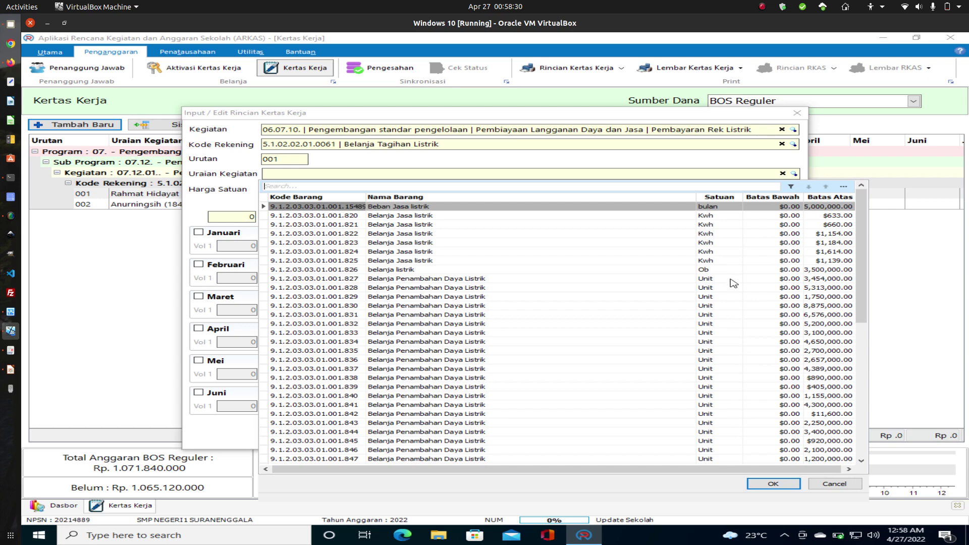
click(321, 270)
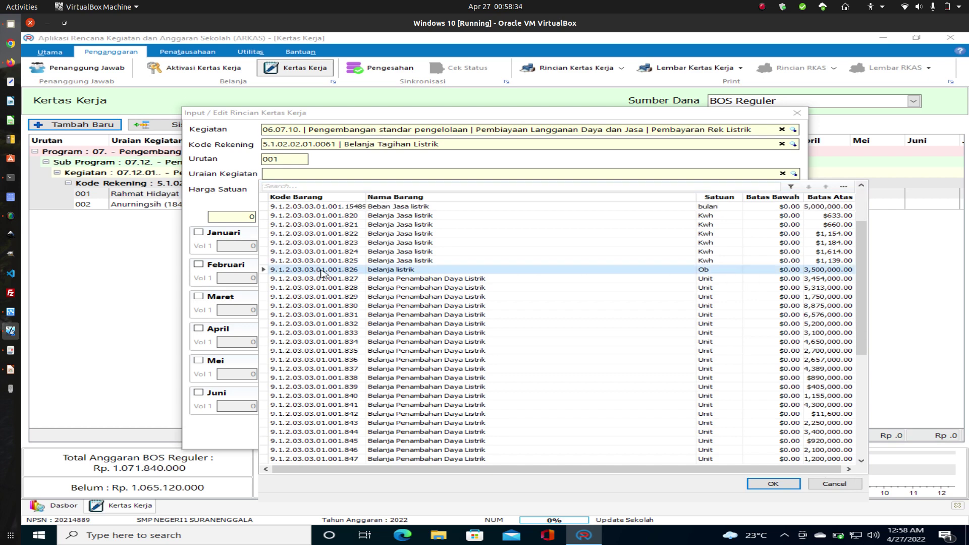
click(773, 483)
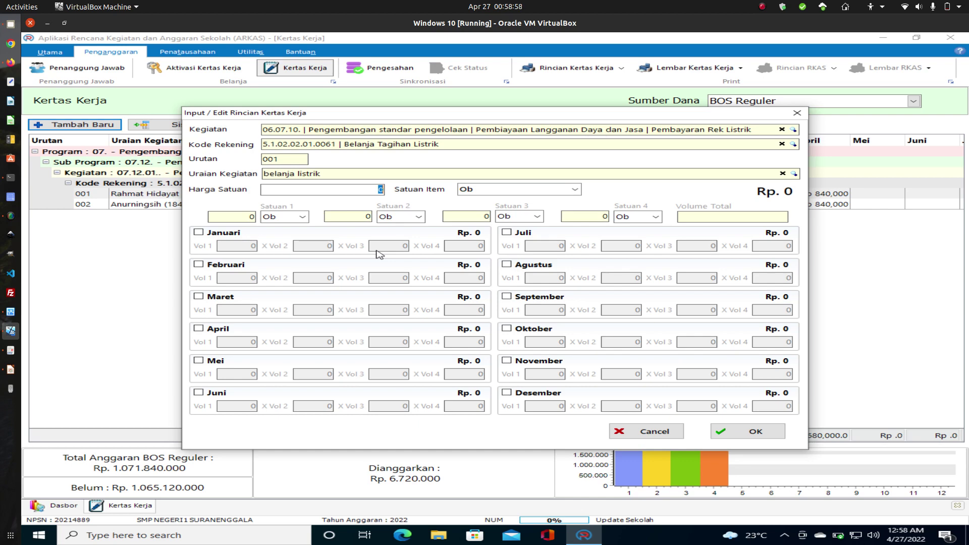
- Enable all twelve months, Januari to Desember, for the belanja listrik entry
click(198, 233)
click(198, 264)
click(198, 296)
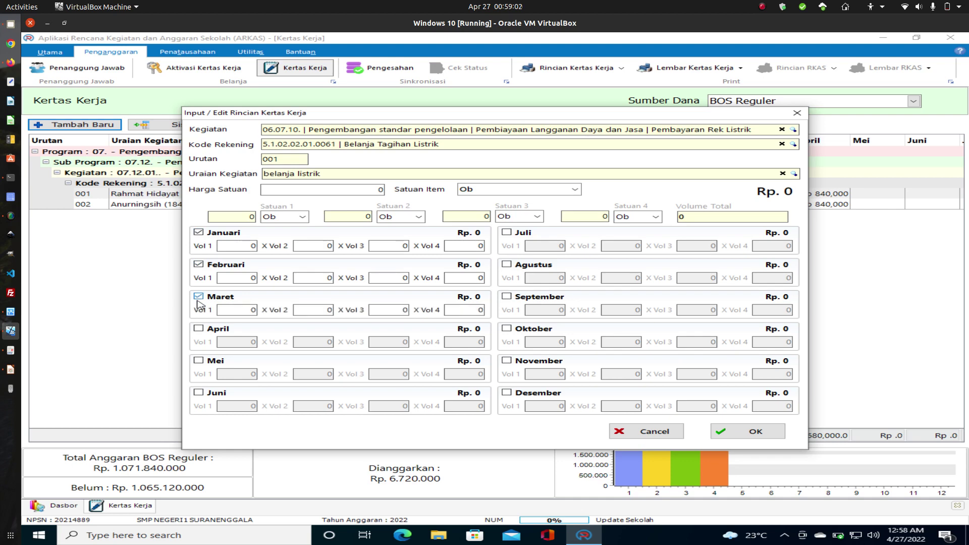
click(198, 328)
click(198, 360)
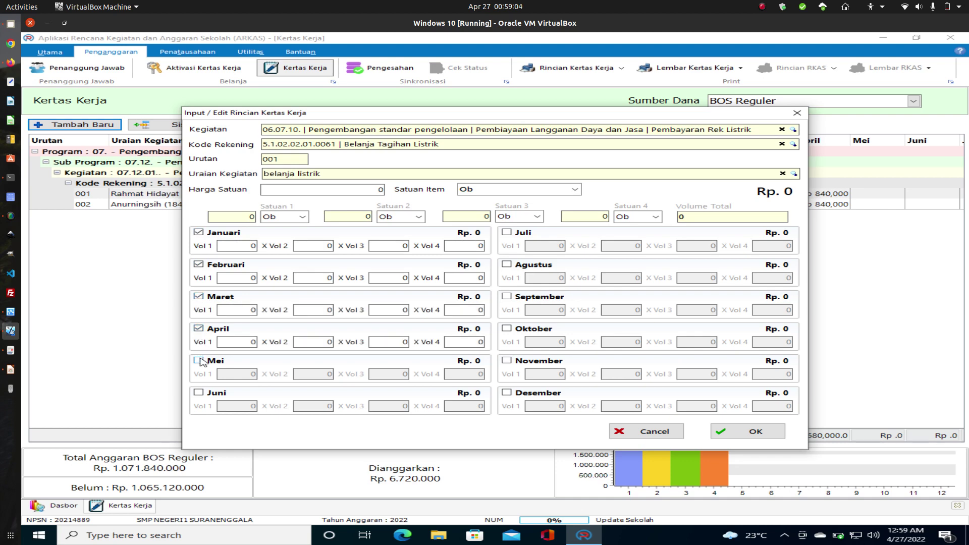
click(198, 393)
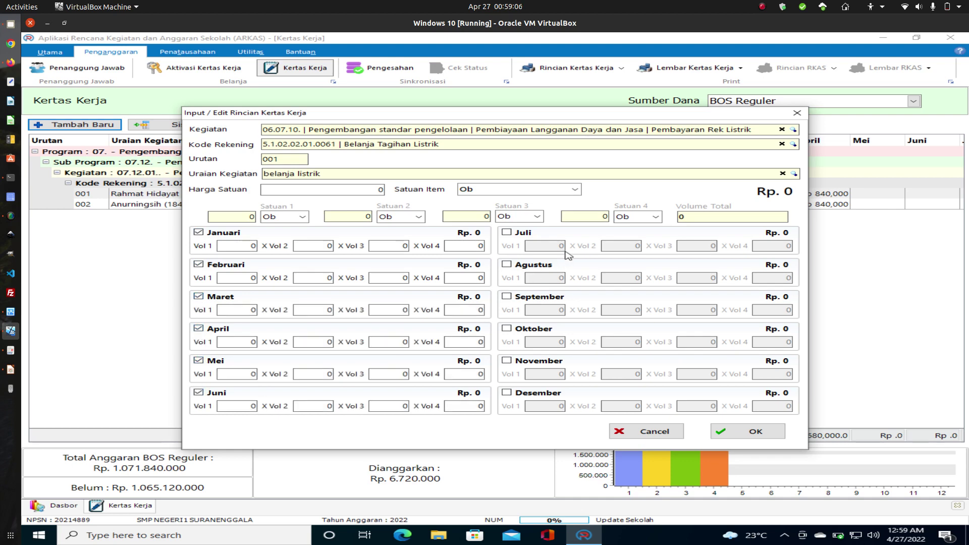
click(507, 232)
click(506, 265)
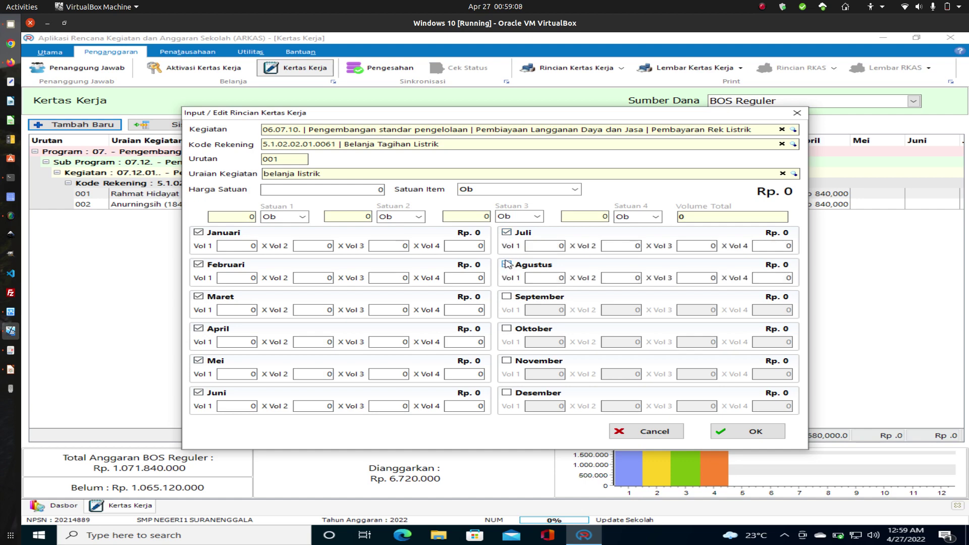
click(506, 297)
click(506, 329)
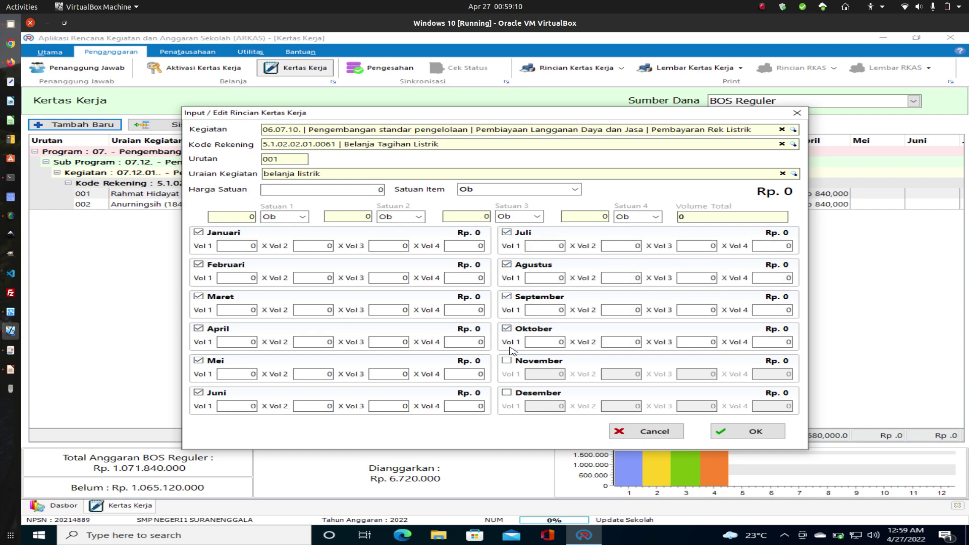
click(506, 361)
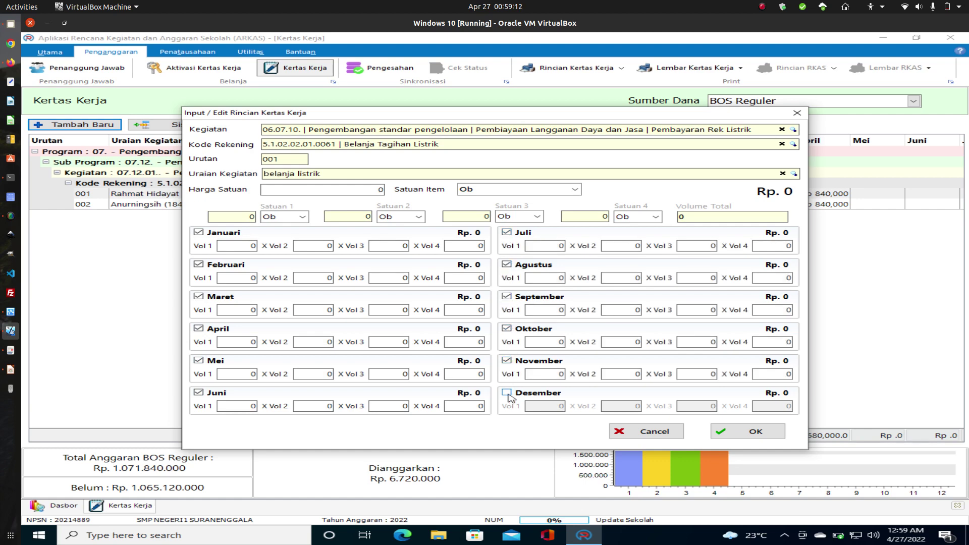
click(507, 393)
- Set Vol 1 of Januari, Februari, Maret and April to 1 each
click(247, 246)
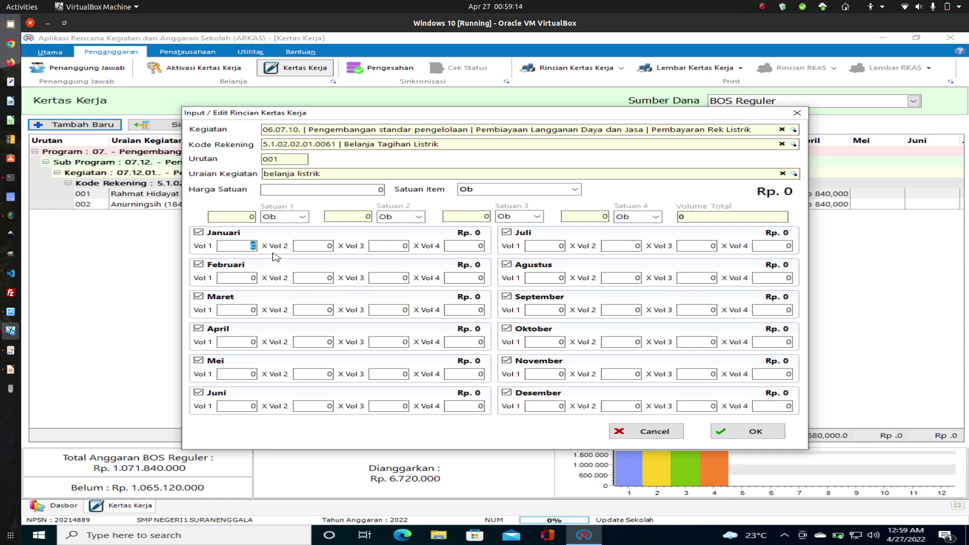
text(1)
click(253, 277)
text(2)
click(247, 310)
text(3)
drag(245, 345, 261, 348)
text(1)
drag(245, 277, 257, 311)
text(1)
- Set Satuan 1 of the belanja listrik entry to Bulan
click(302, 216)
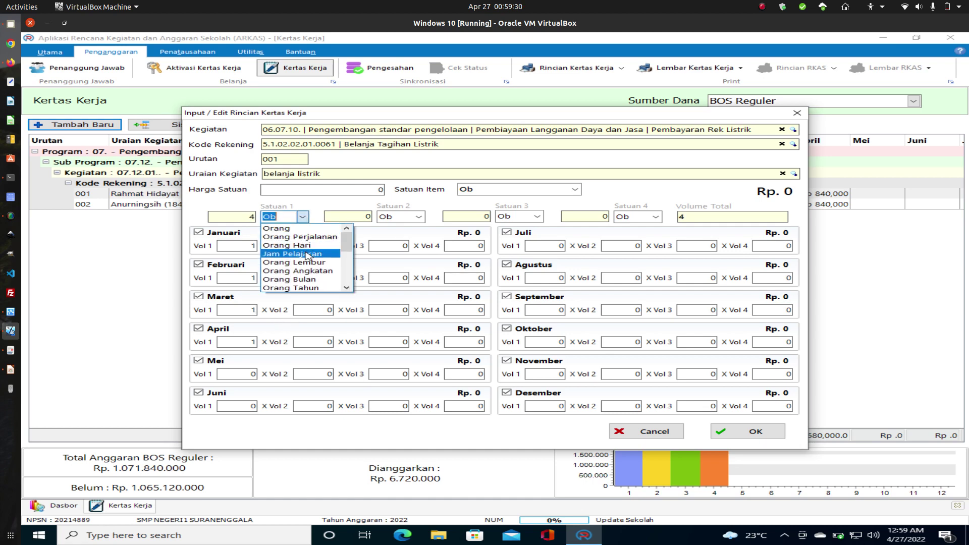
scroll(310, 280, down, 1)
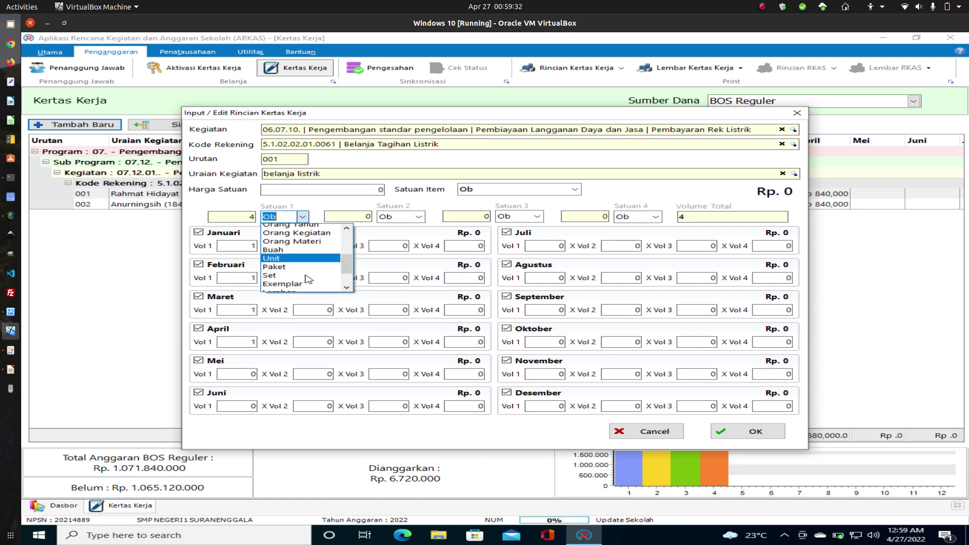
scroll(305, 277, down, 1)
scroll(304, 278, down, 3)
click(302, 275)
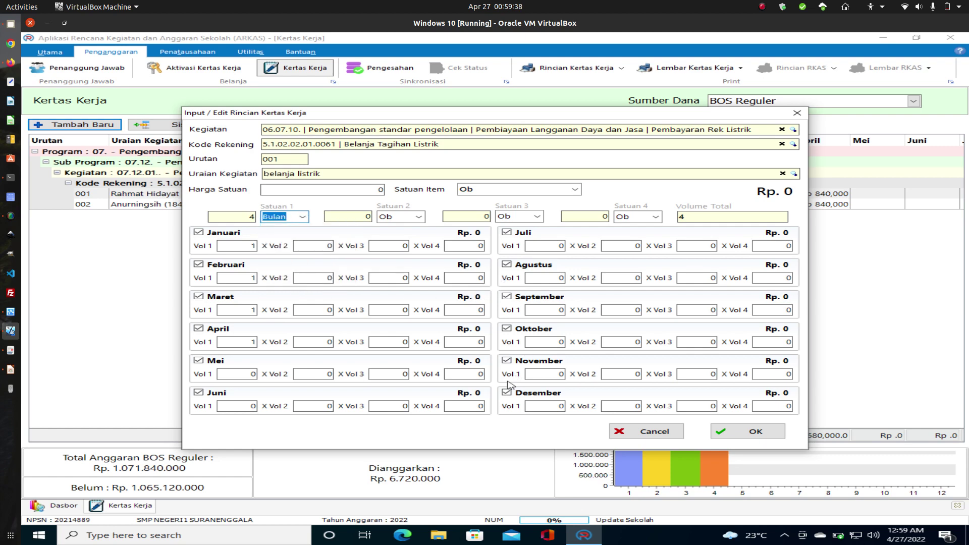
- Disable the months Februari to November, leaving only Januari and Desember enabled
click(506, 396)
click(506, 360)
click(506, 329)
click(506, 297)
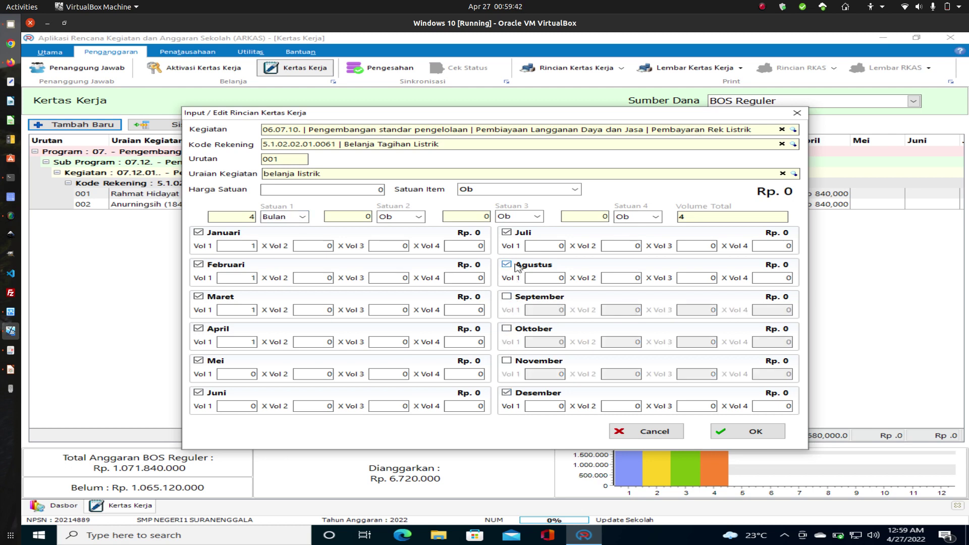
click(507, 264)
click(506, 232)
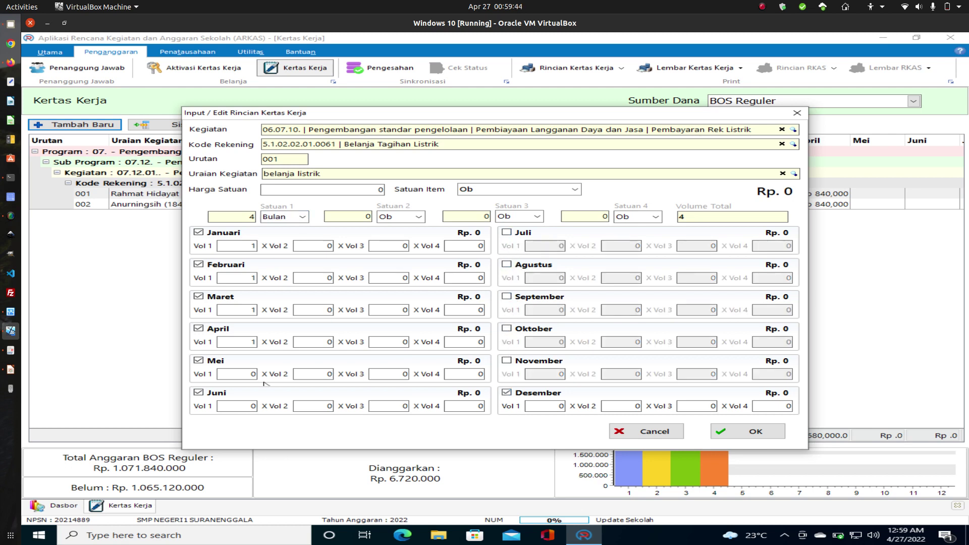
click(198, 392)
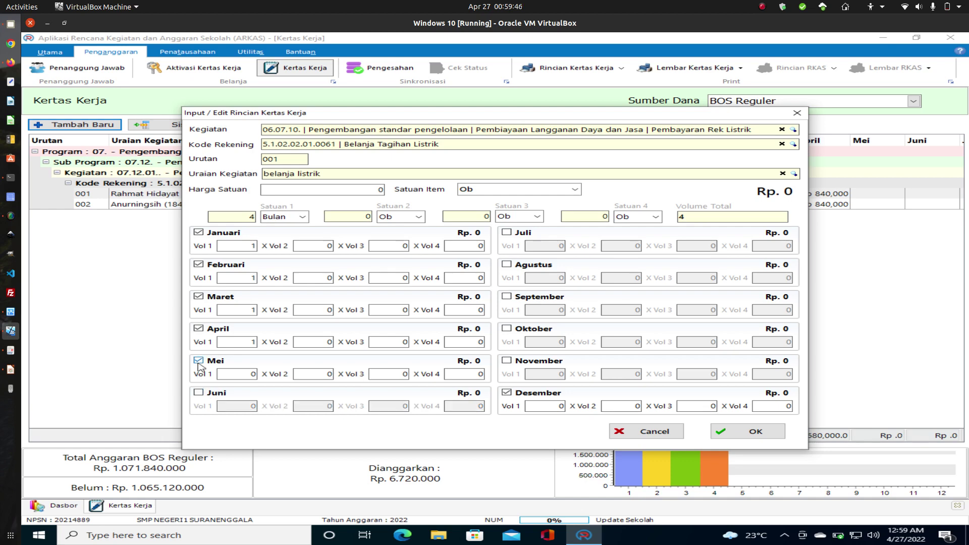
click(198, 361)
click(198, 329)
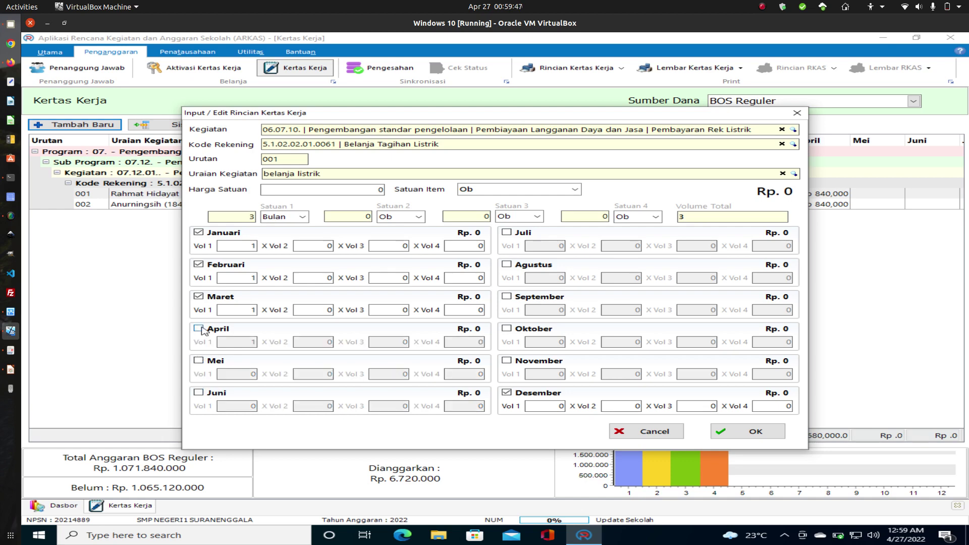
click(200, 297)
click(199, 265)
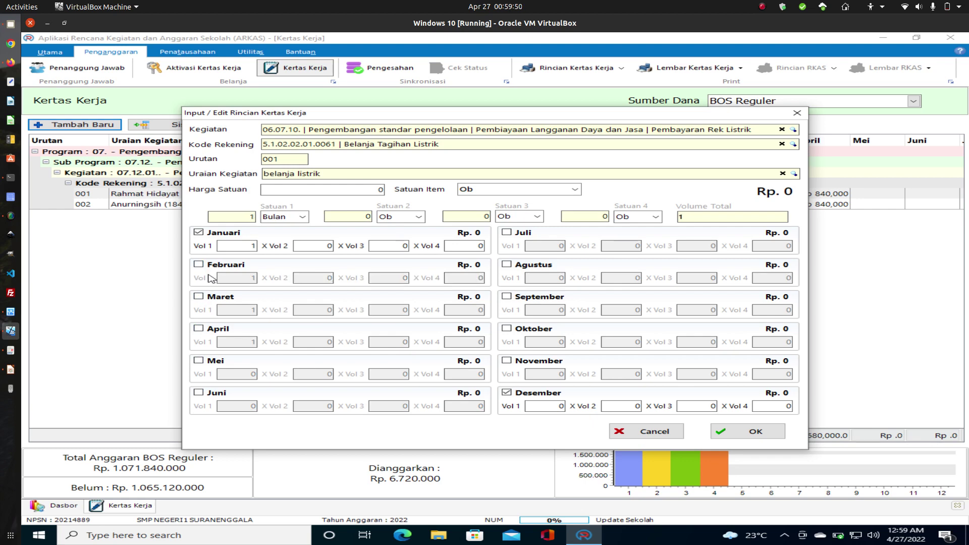
- Reset Vol 1 of Februari, Maret and April to 0, keep those months disabled, and enter 1 as Januari's Vol 1
click(198, 264)
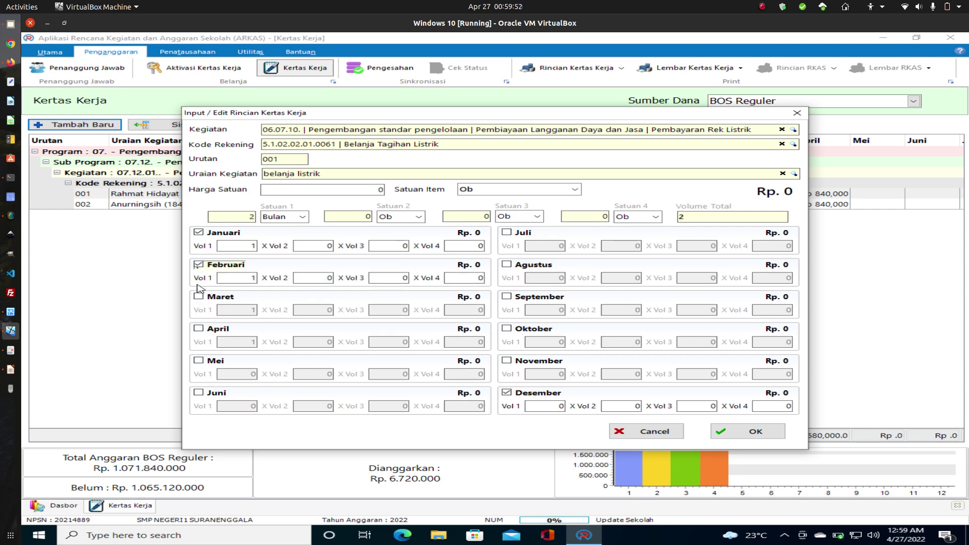
click(245, 276)
text(0)
click(198, 296)
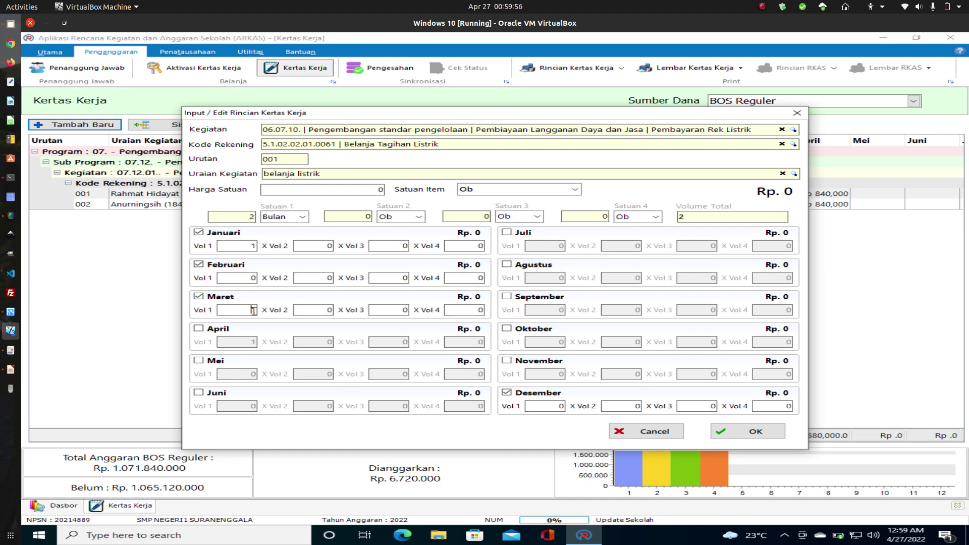
click(199, 296)
click(198, 263)
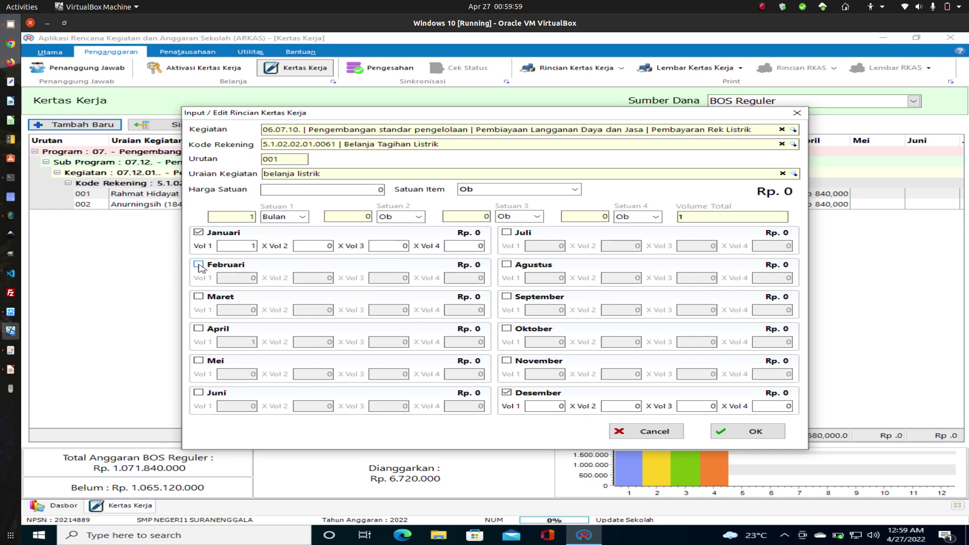
click(199, 328)
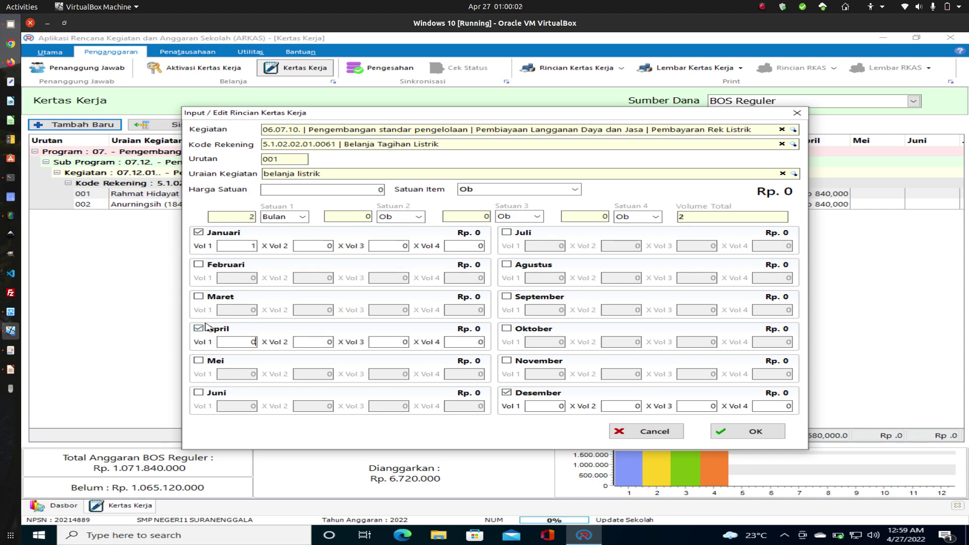
click(198, 328)
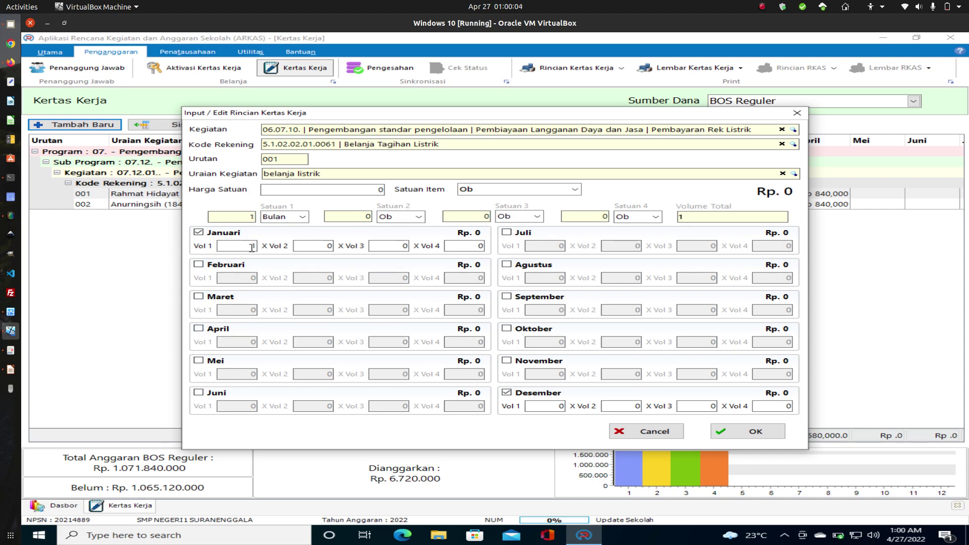
text(1)
- Set the Harga Satuan to 50000 and save the belanja listrik entry
click(374, 193)
text(1000)
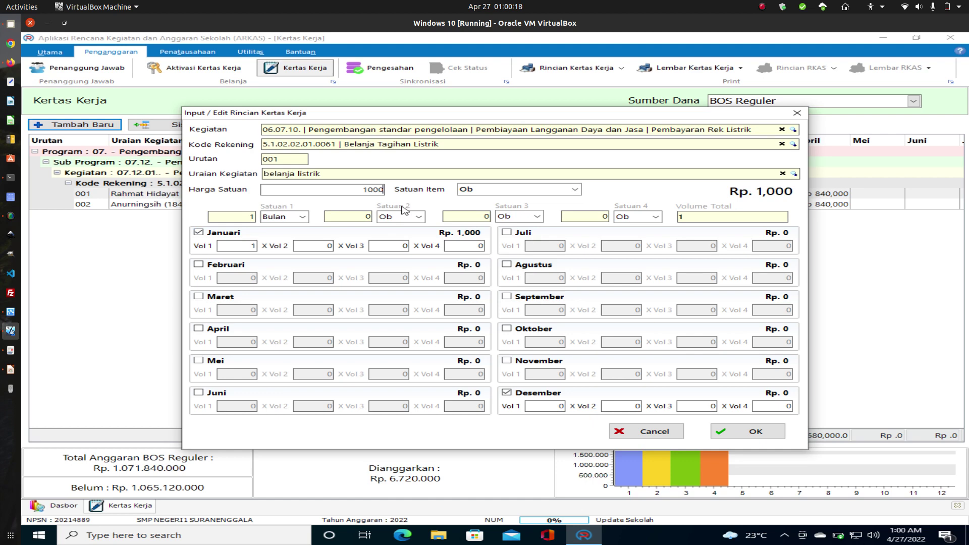
text(0)
key(BackSpace)
key(BackSpace)
key(BackSpace)
key(BackSpace)
key(BackSpace)
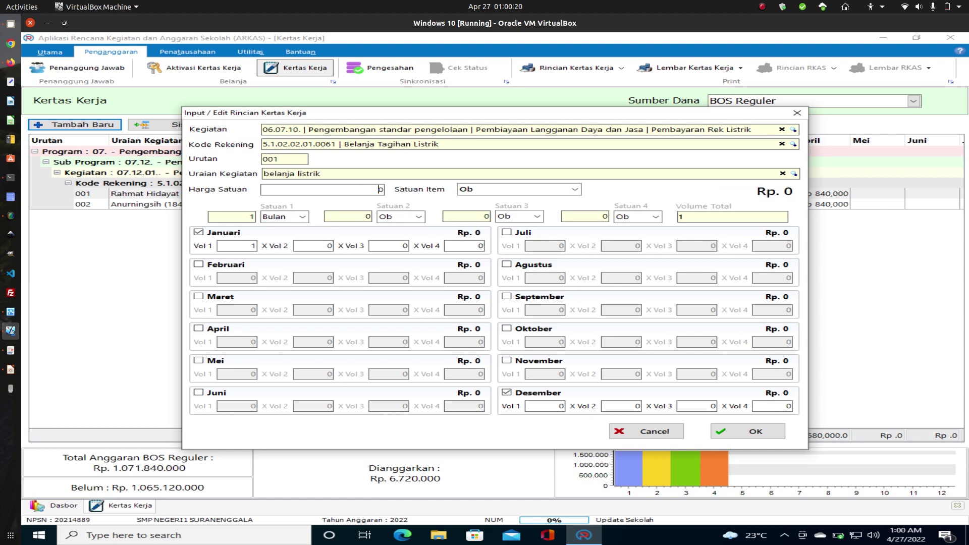
text(50000)
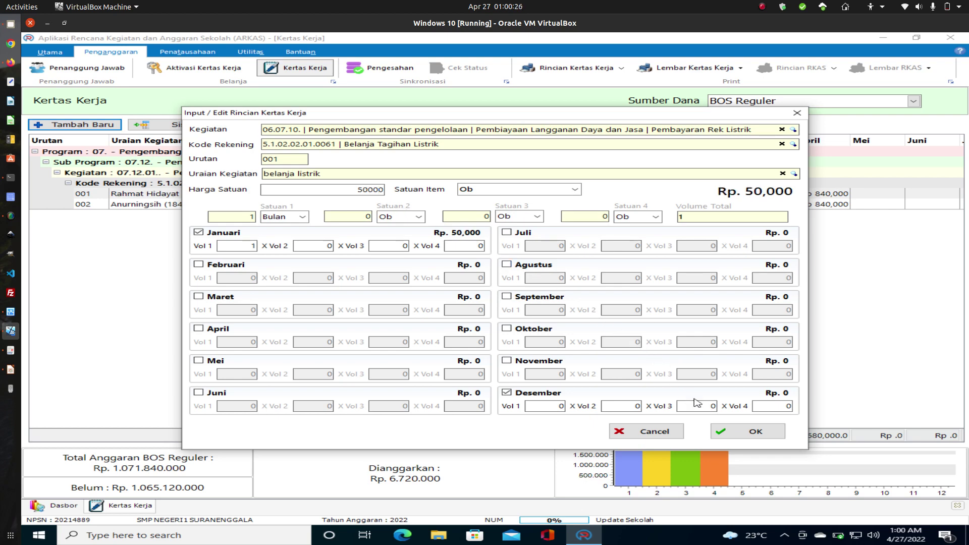
click(746, 429)
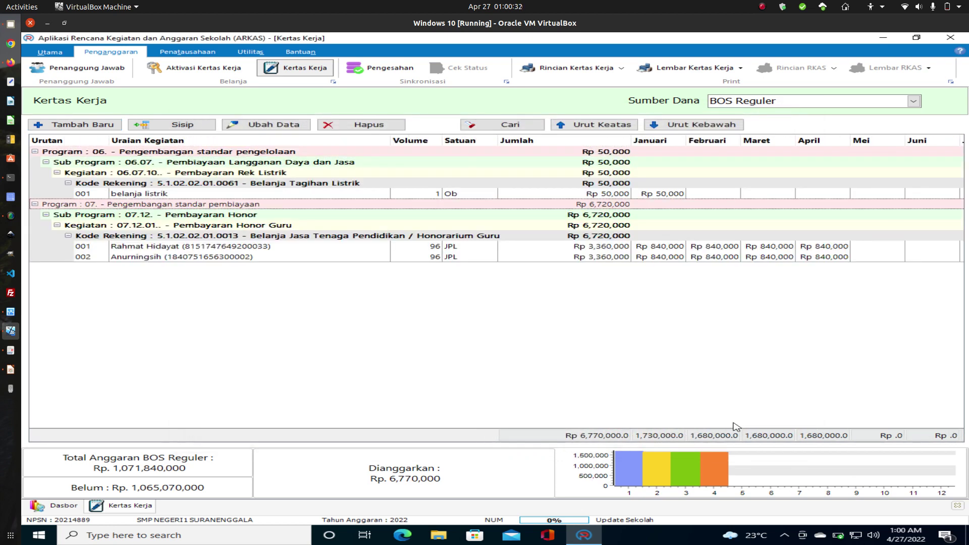
- Insert a new entry after the belanja listrik row under Belanja Tagihan Listrik, choosing the belanja listrik item with unit Ob
click(157, 195)
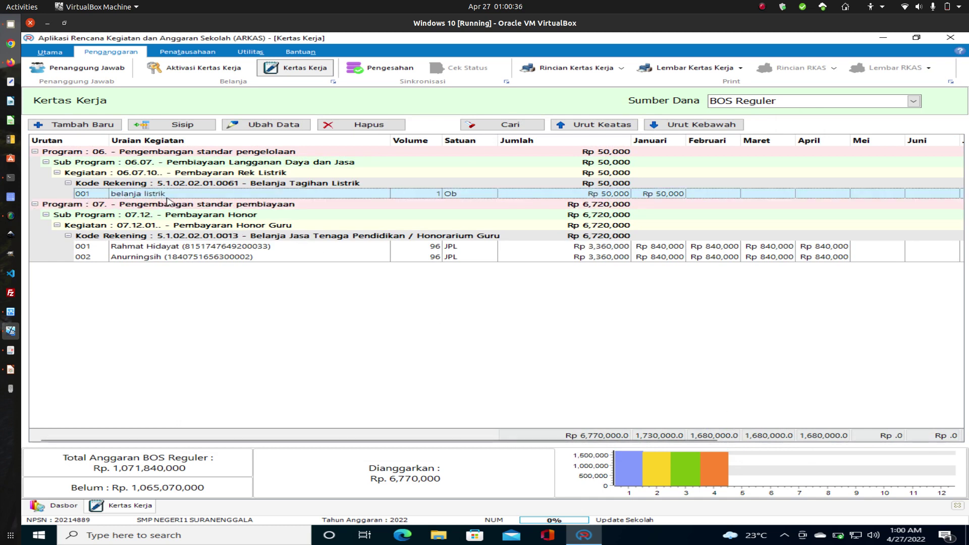
click(180, 127)
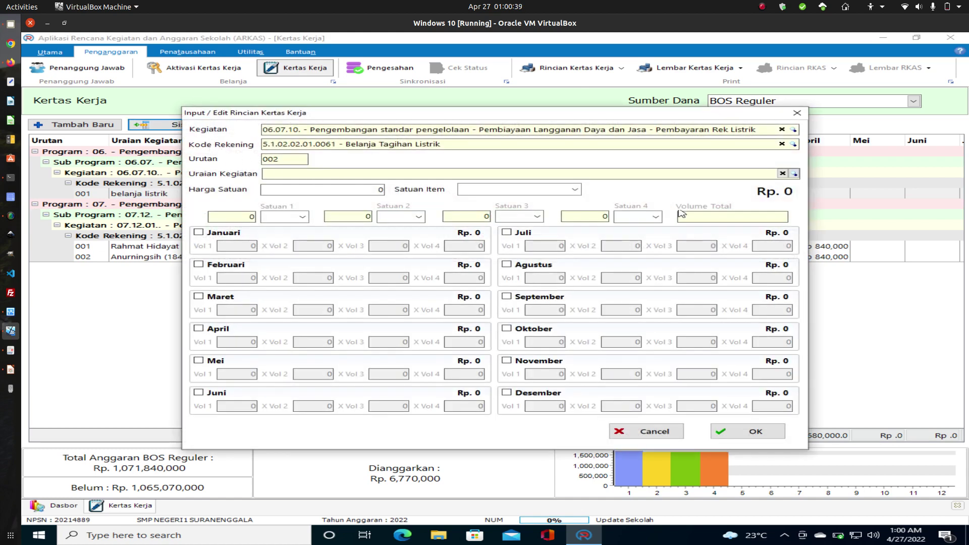
click(794, 173)
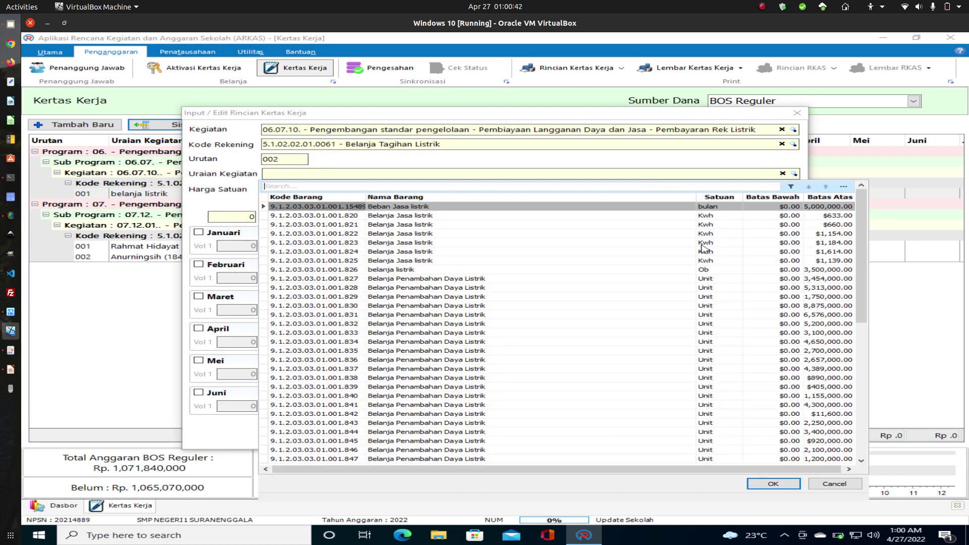
double_click(713, 270)
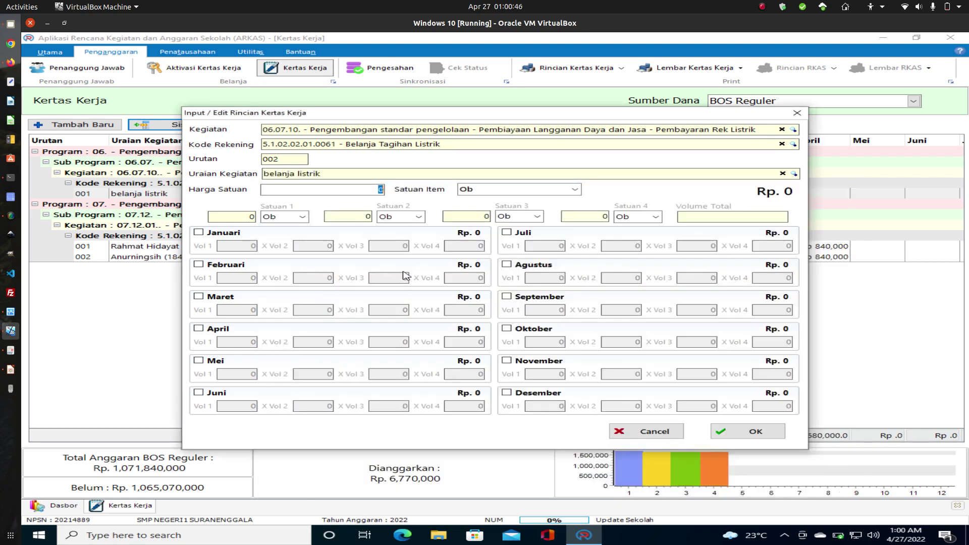
- Enable Februari with a Vol 1 of 1 and set Satuan 1 to Bulan
click(198, 265)
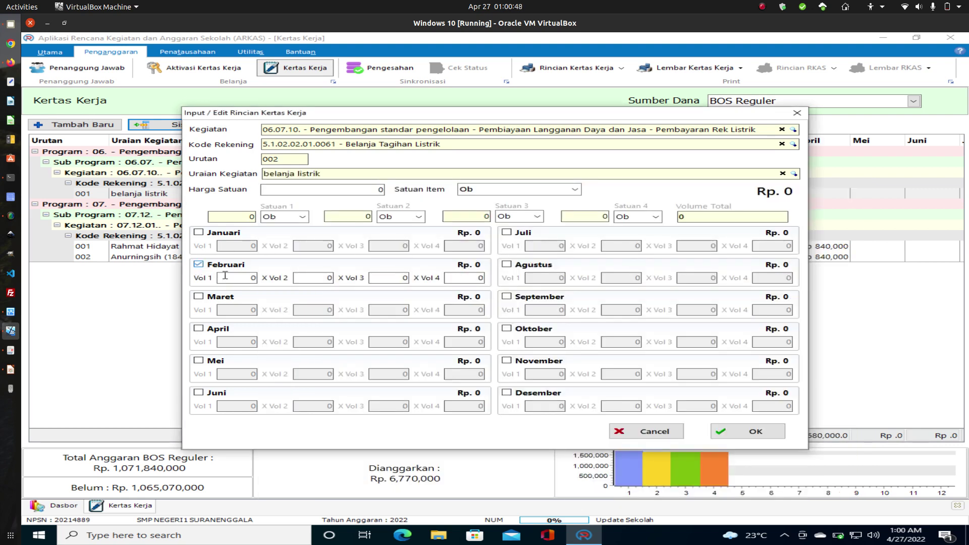
text(1)
click(302, 216)
scroll(297, 268, down, 5)
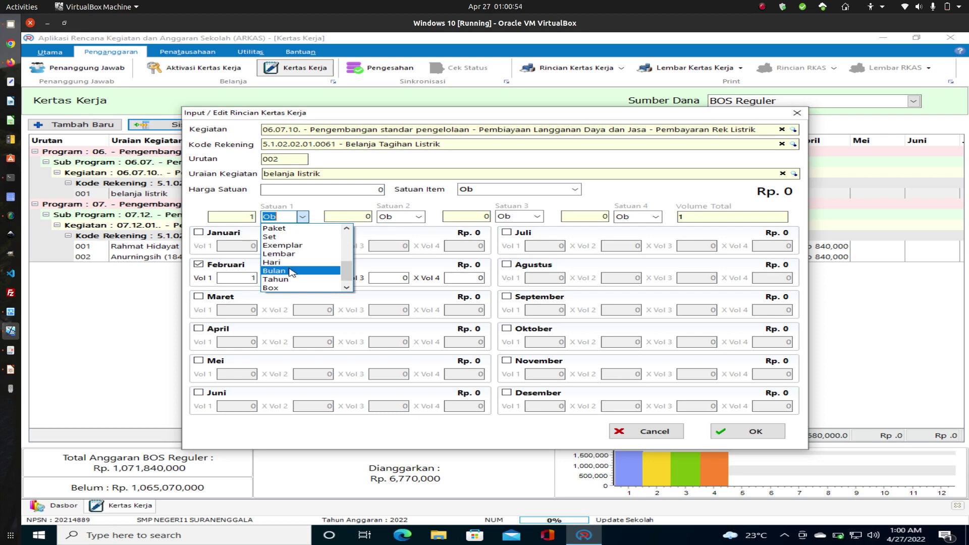
click(292, 271)
- Set the Harga Satuan to 50000 and save the Februari belanja listrik entry
click(380, 190)
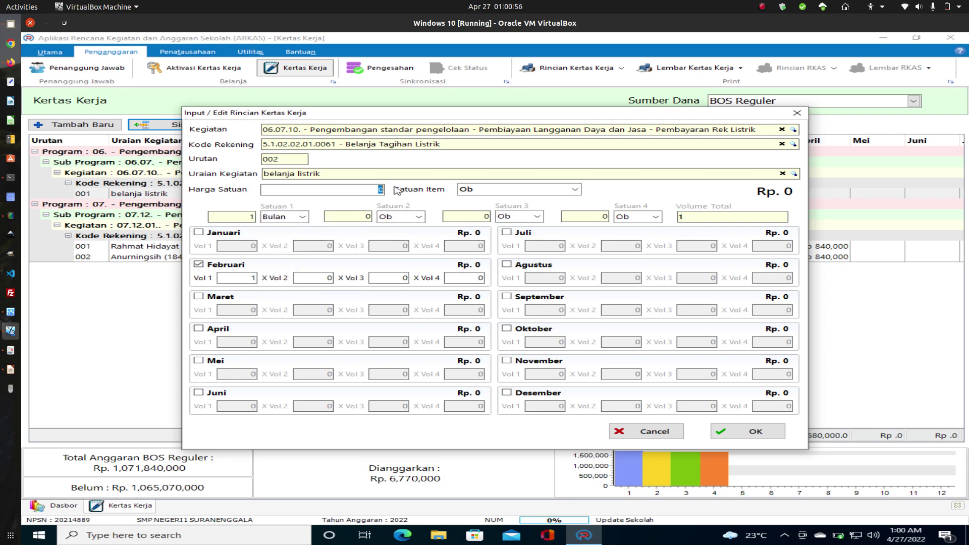
text(50000)
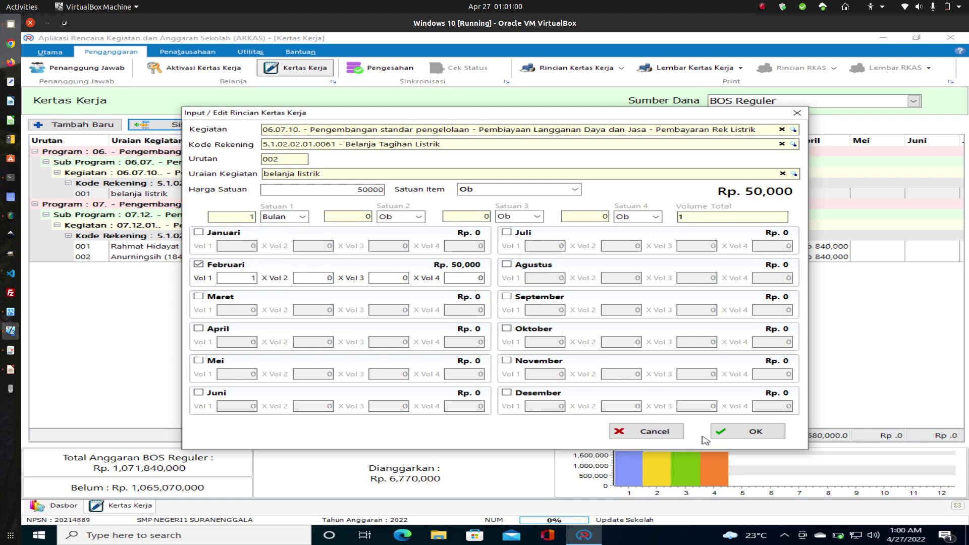
click(751, 431)
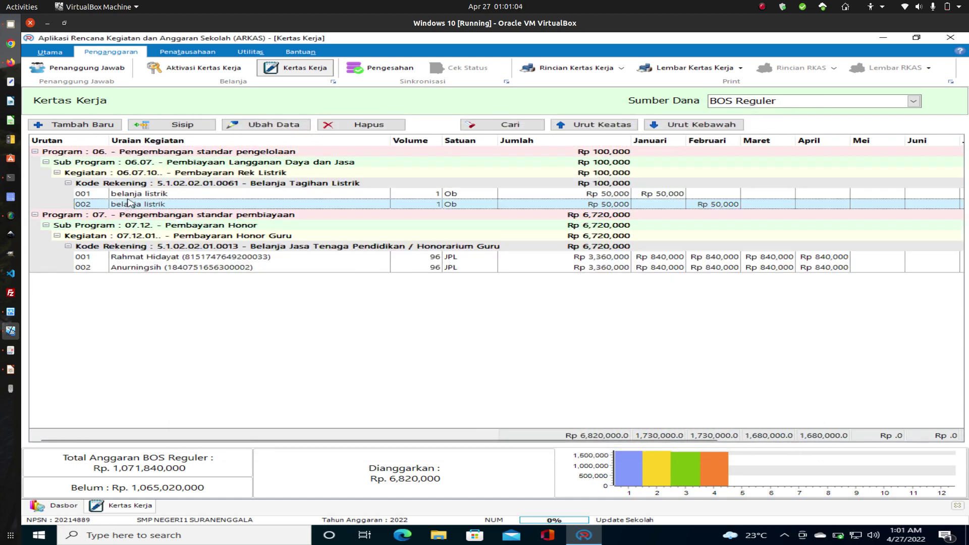
- Insert another entry under Belanja Tagihan Listrik, enabling Maret with a Vol 1 of 1 and Satuan 1 as Bulan
click(183, 125)
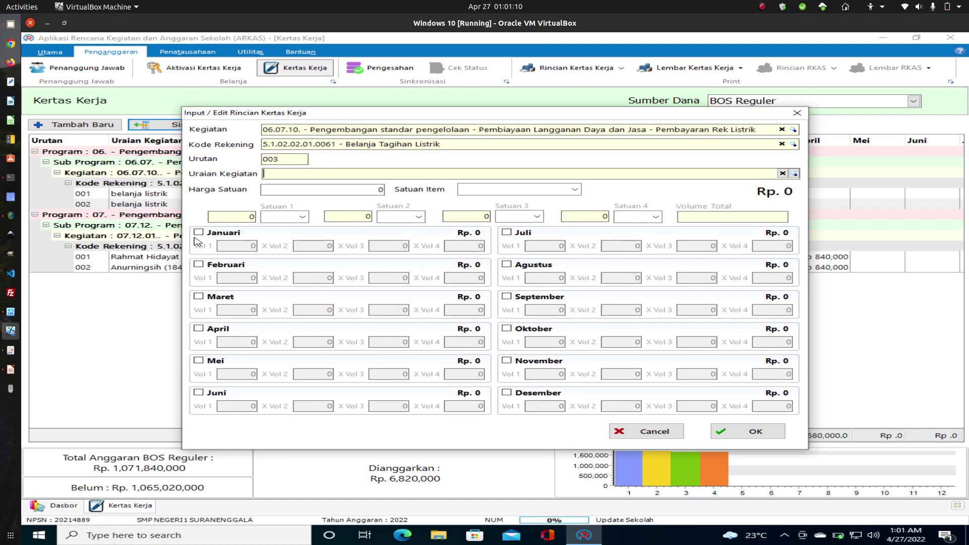
click(199, 297)
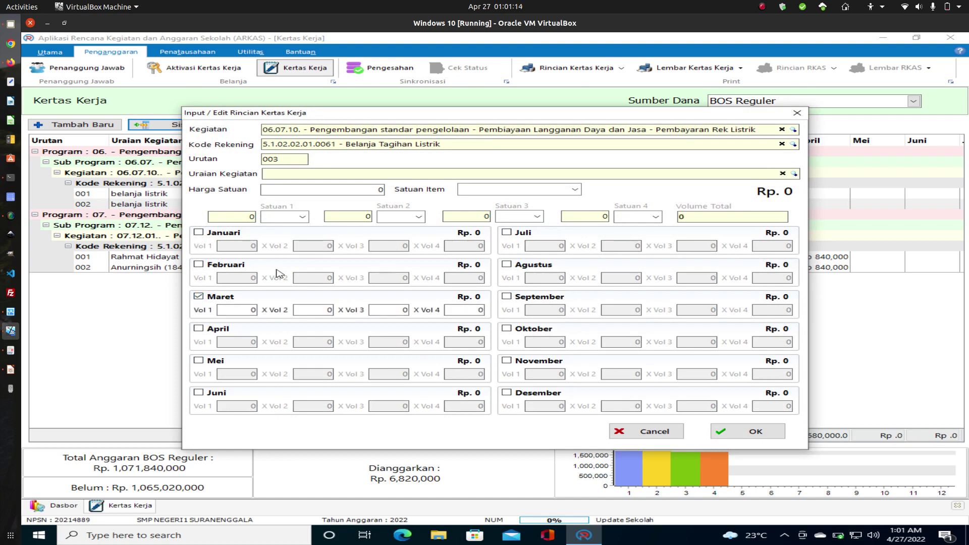
click(247, 308)
text(1)
click(302, 216)
scroll(303, 262, down, 4)
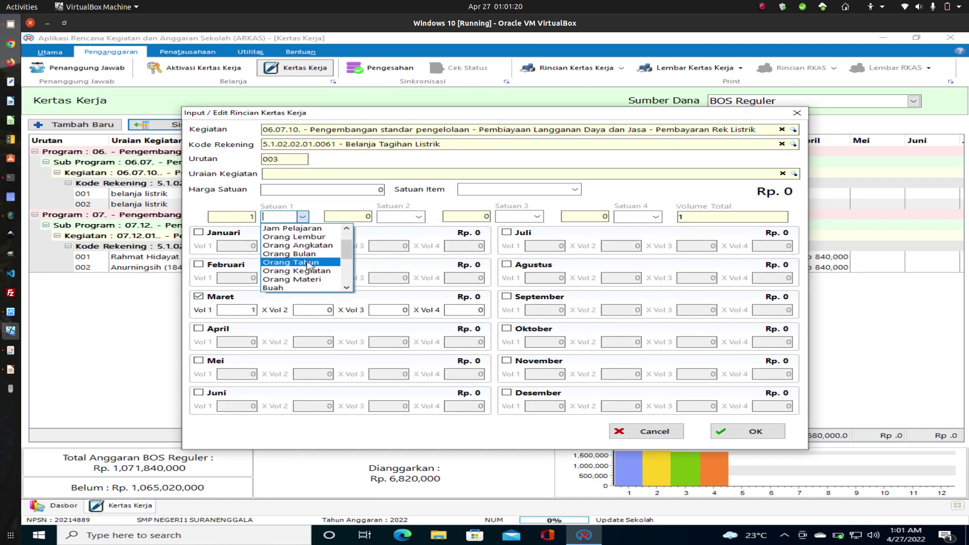
text(b)
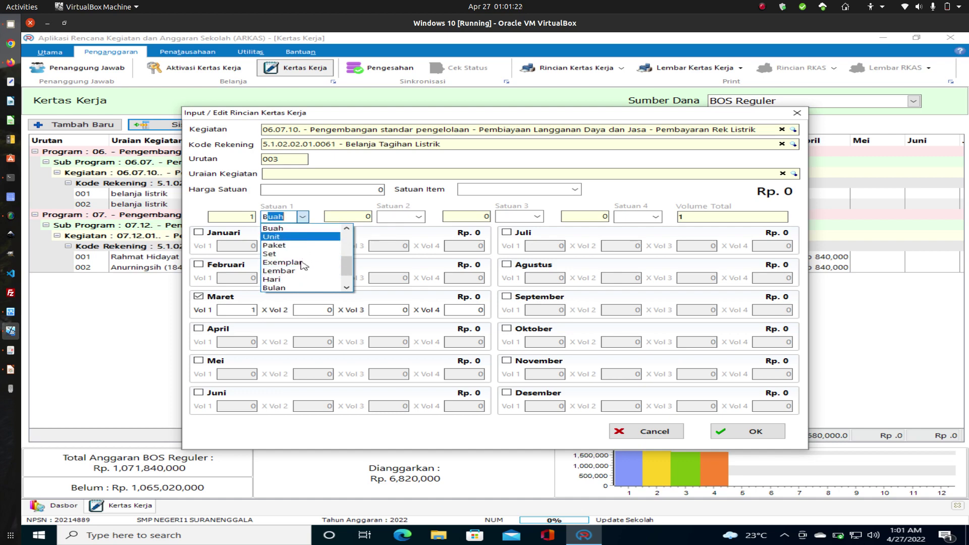
click(308, 287)
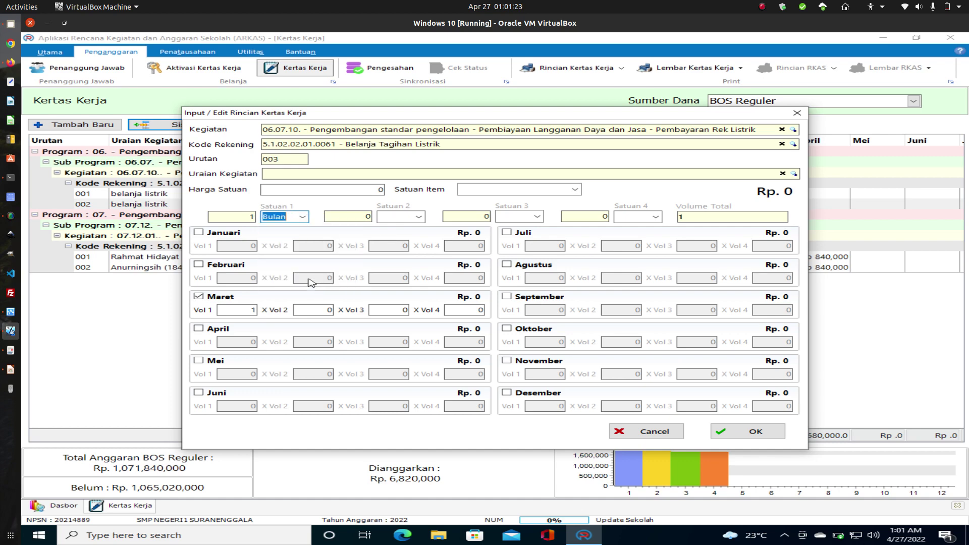
- Set the Harga Satuan of the Maret entry to 50000 and try to save it without an Uraian Kegiatan
click(353, 190)
text(50000)
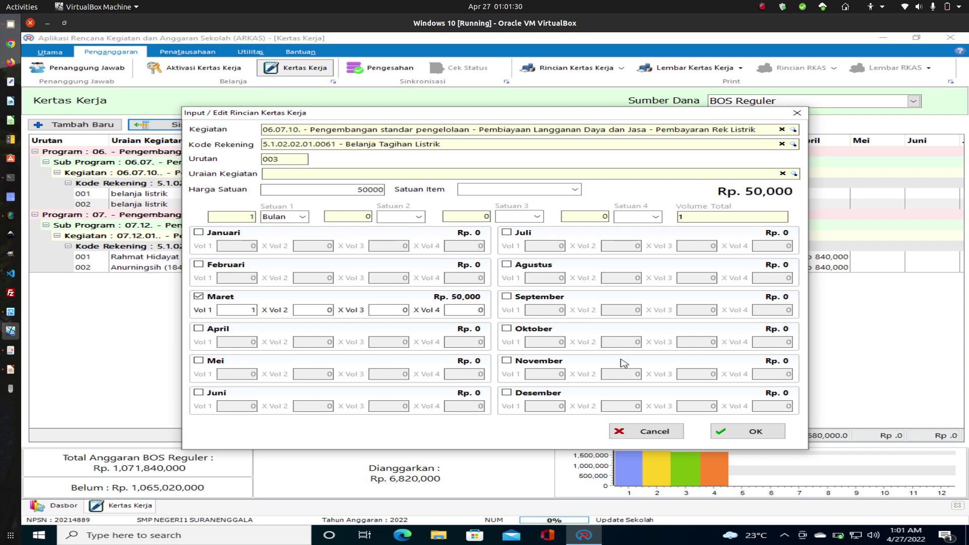
click(726, 433)
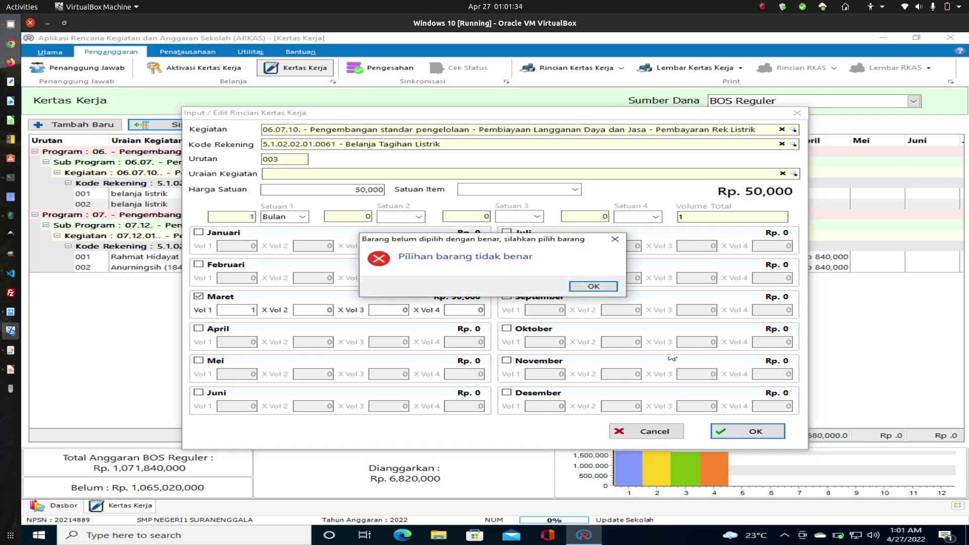
- Choose the belanja listrik item with unit Ob as the Uraian Kegiatan and save the Maret entry
click(577, 287)
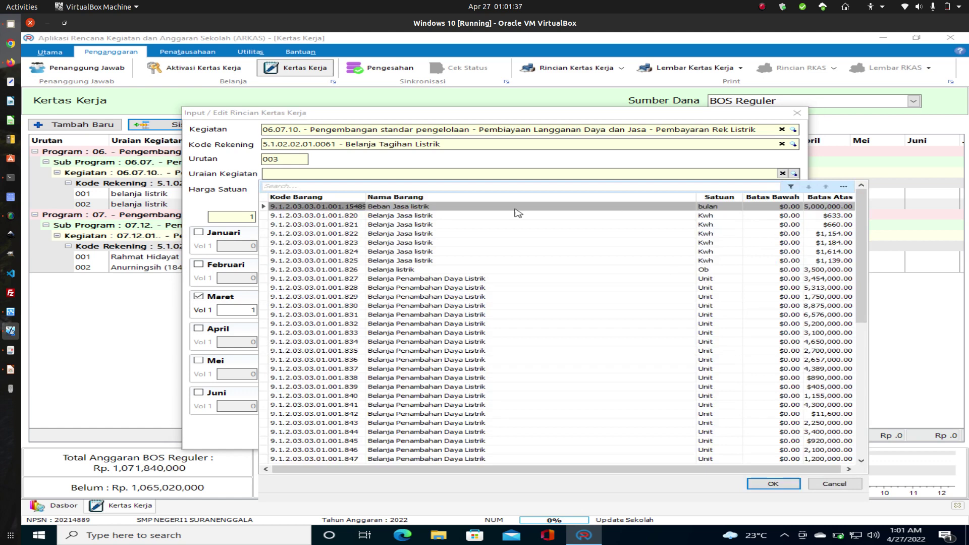
click(412, 270)
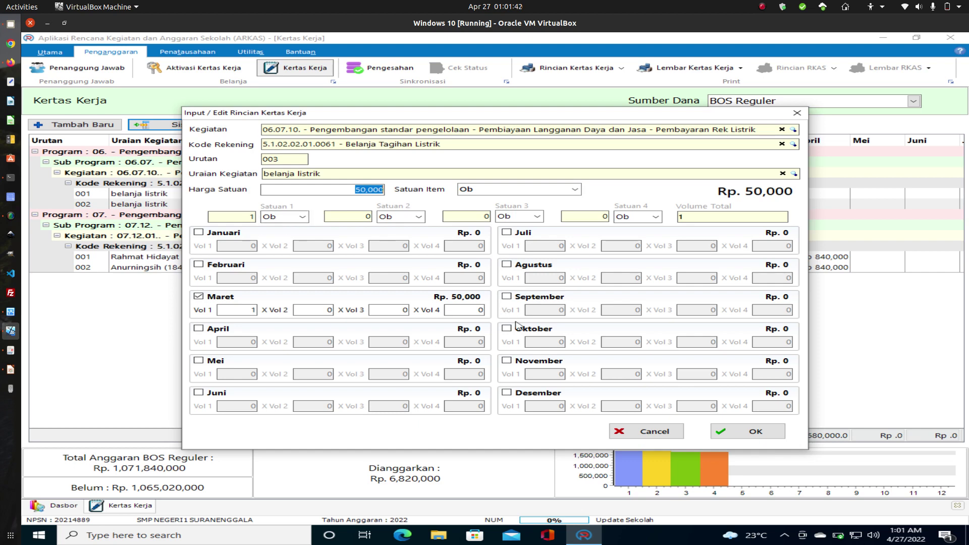
click(726, 430)
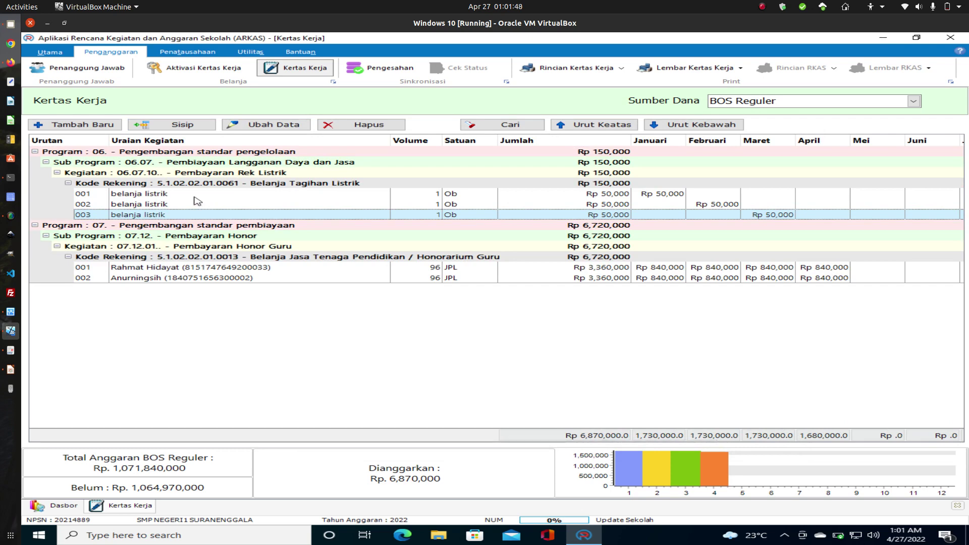
- Go through the three belanja listrik rows, and view the details of the Februari entry without changing them
click(194, 196)
click(200, 206)
click(200, 215)
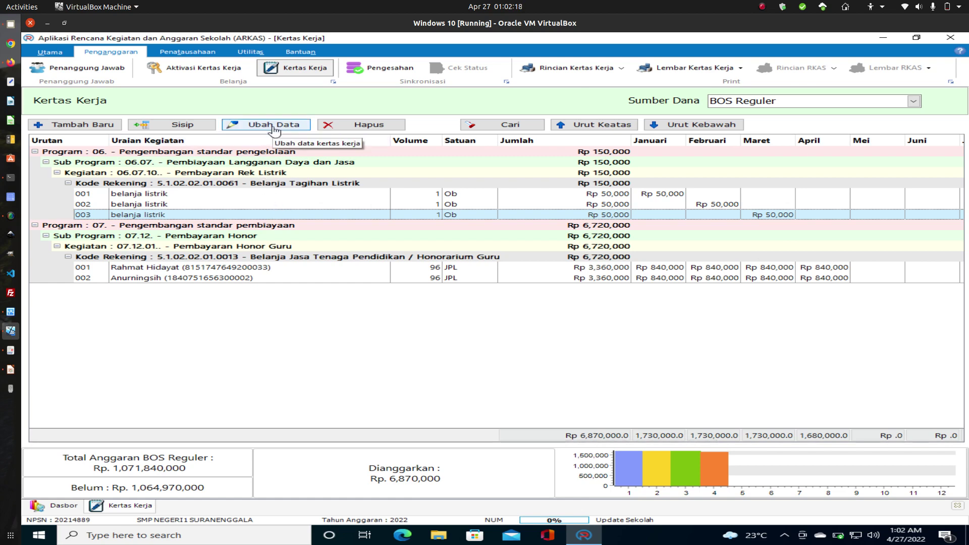
click(157, 205)
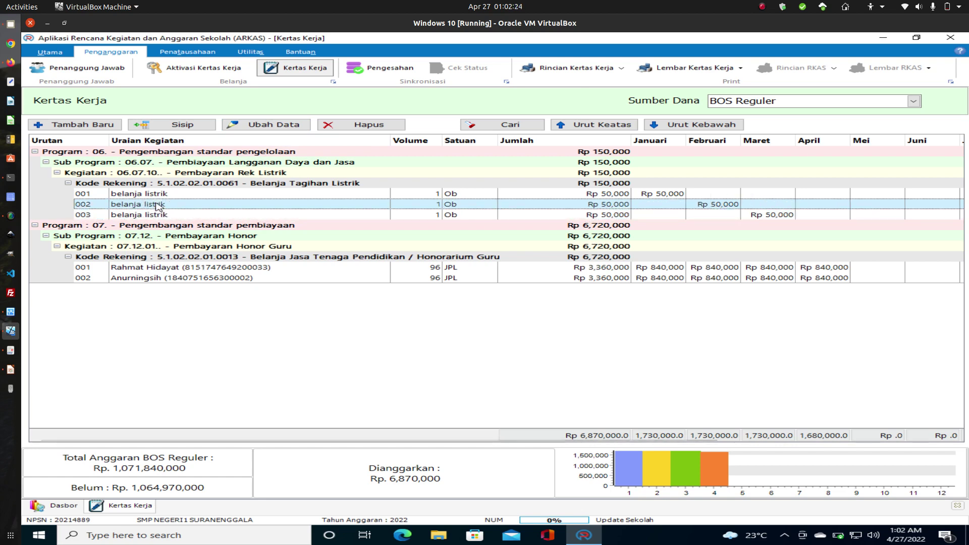
double_click(157, 205)
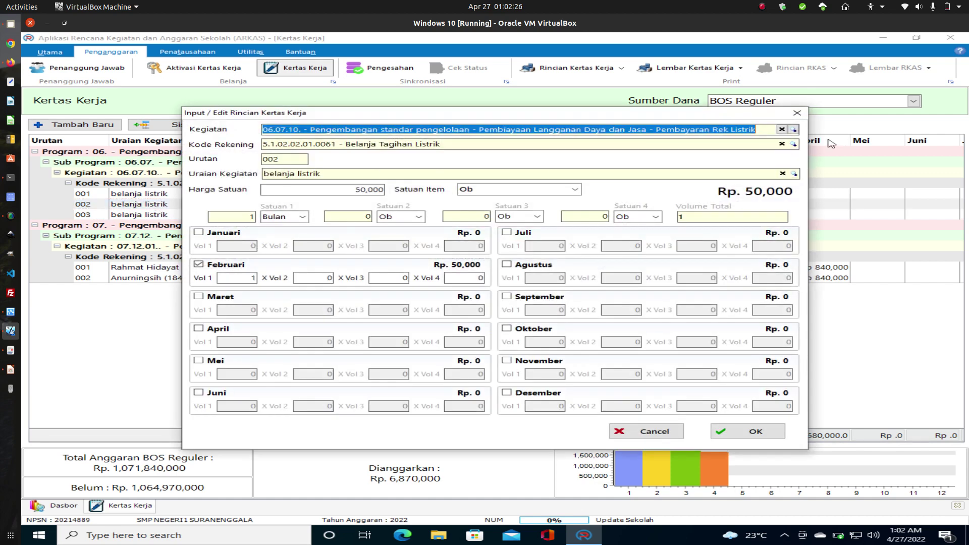
click(795, 114)
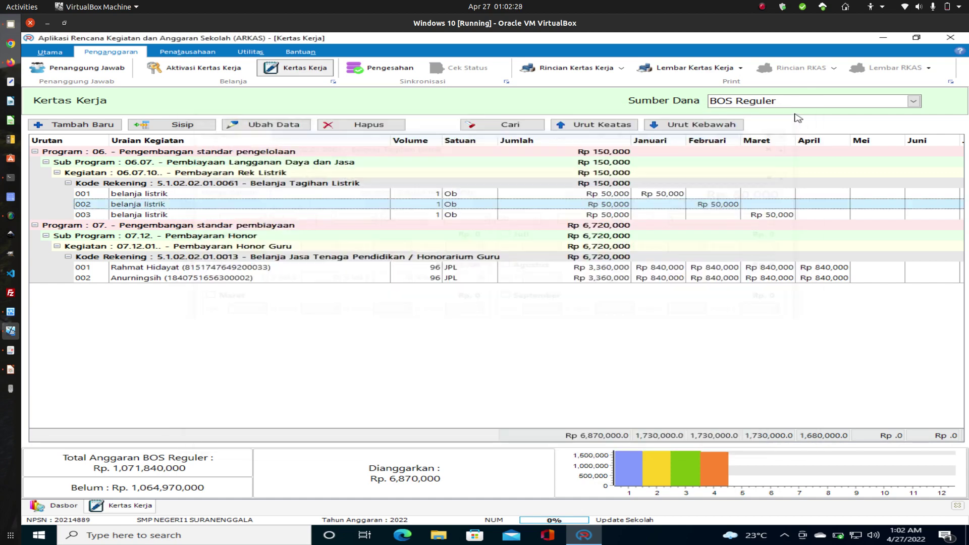
- Open the Maret belanja listrik entry for editing and close it without saving
click(161, 195)
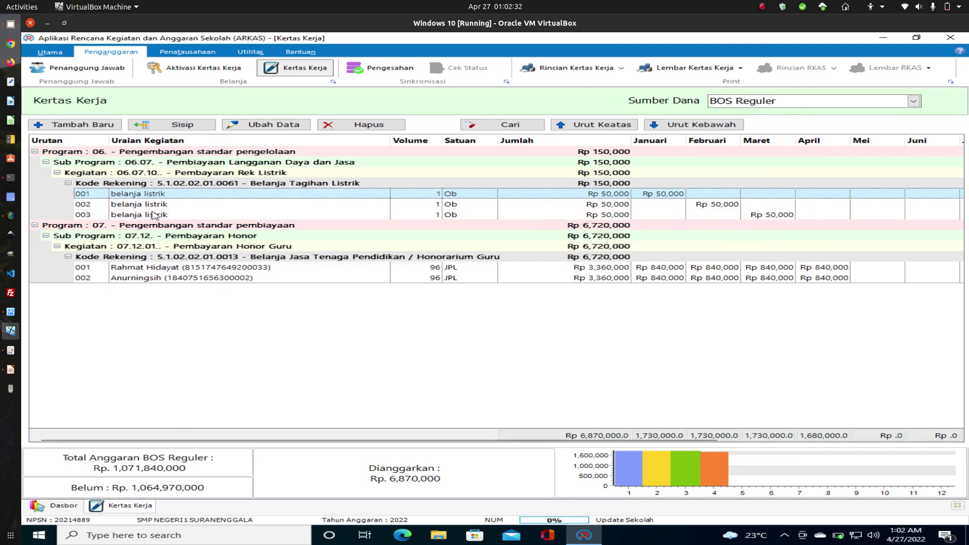
click(154, 215)
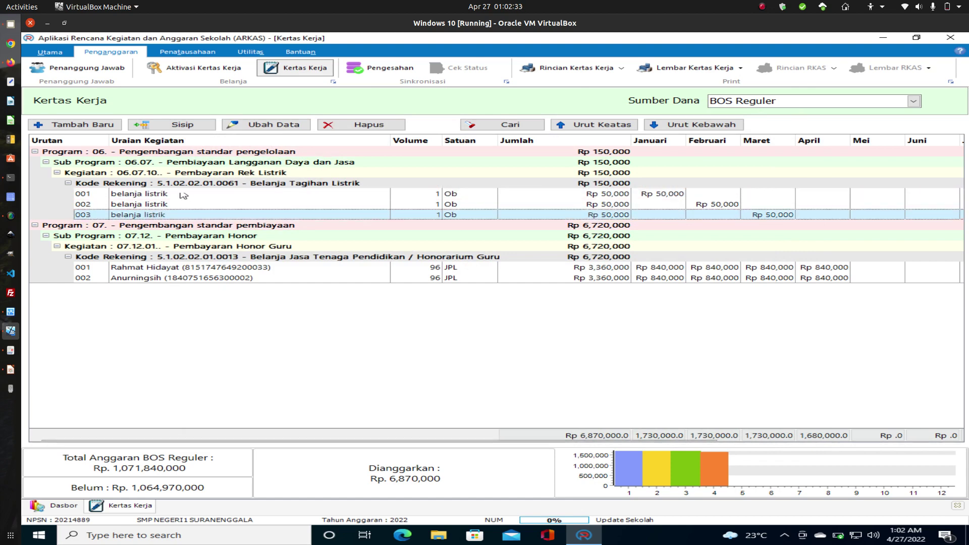
click(280, 130)
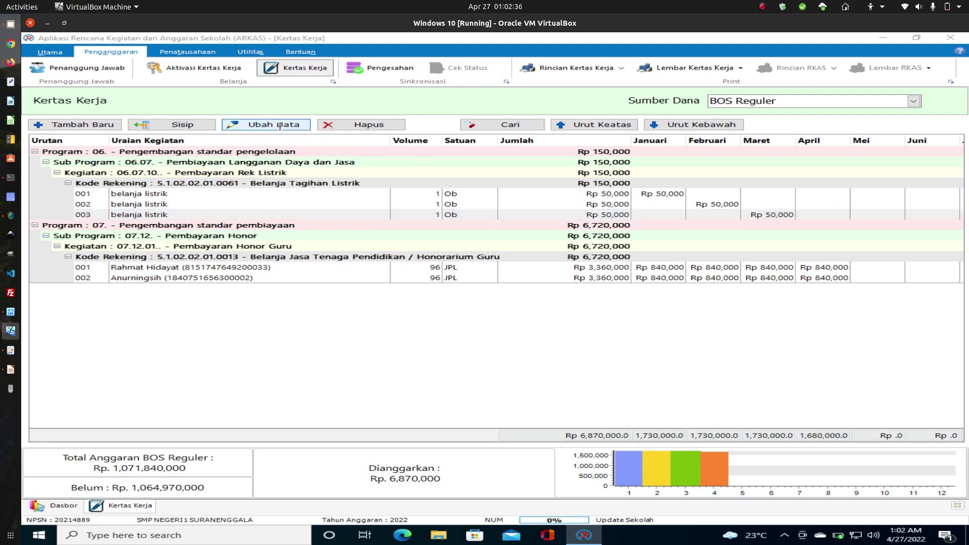
click(668, 432)
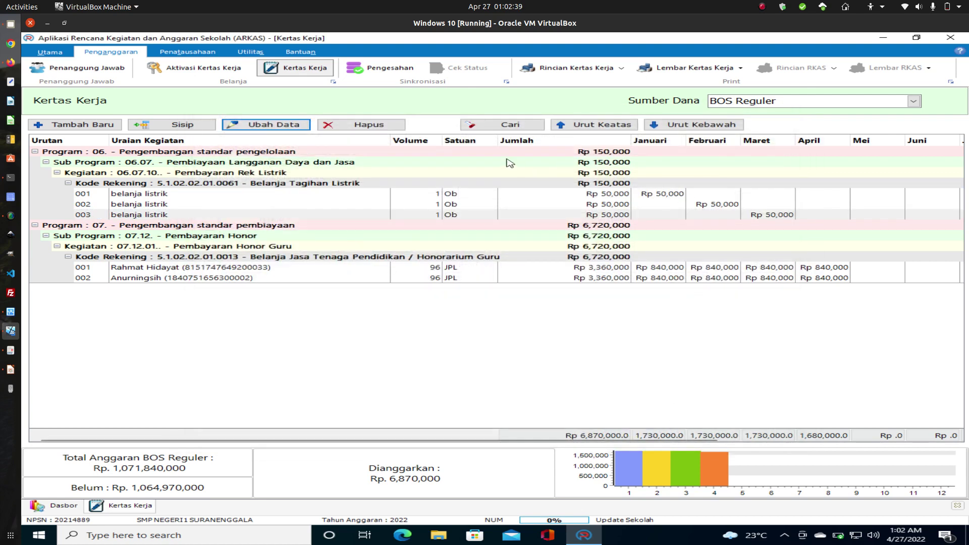
- View the worksheet's search dialog and close it without searching
click(506, 125)
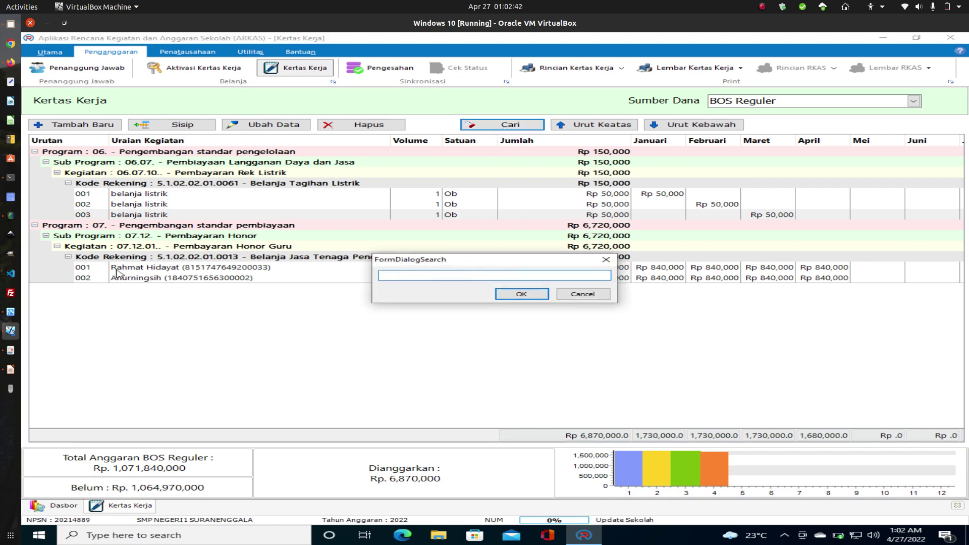
click(582, 294)
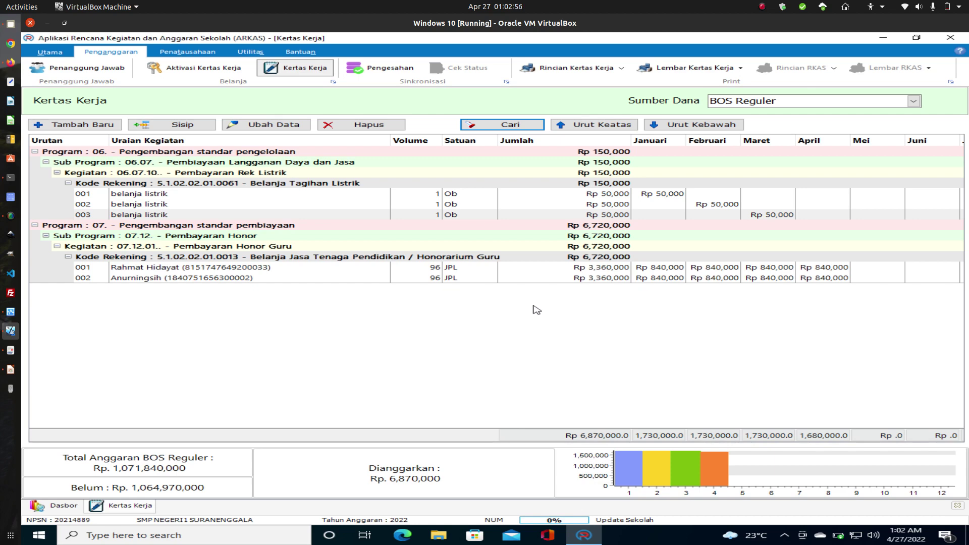
click(501, 126)
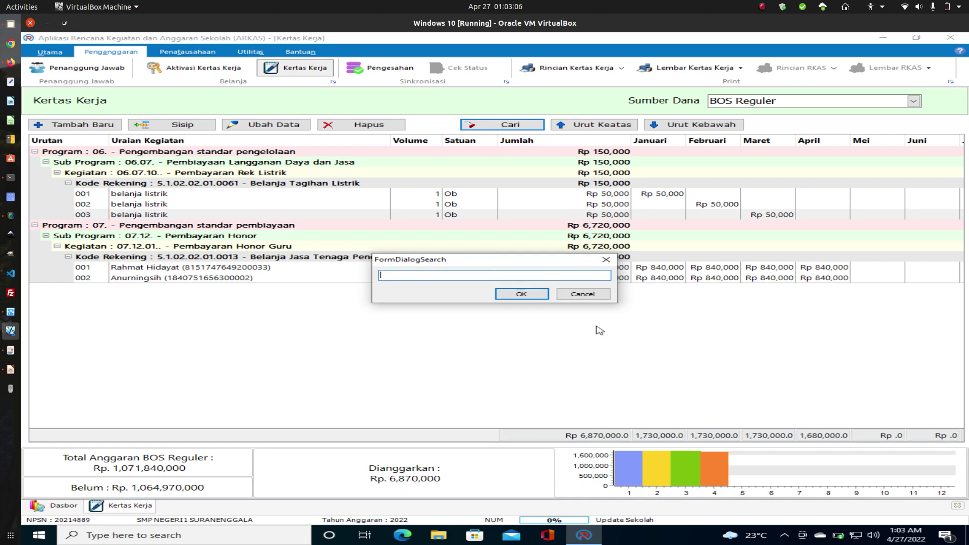
click(606, 260)
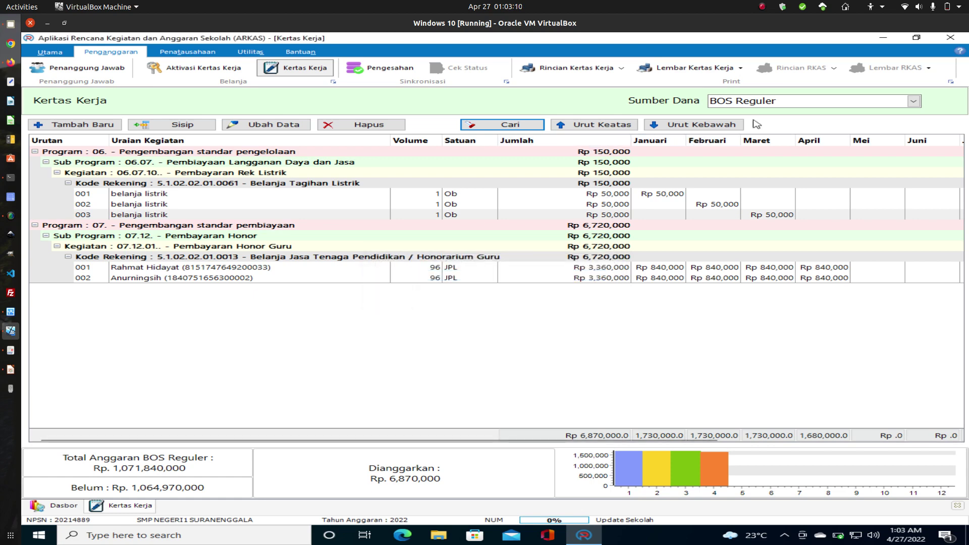
click(652, 131)
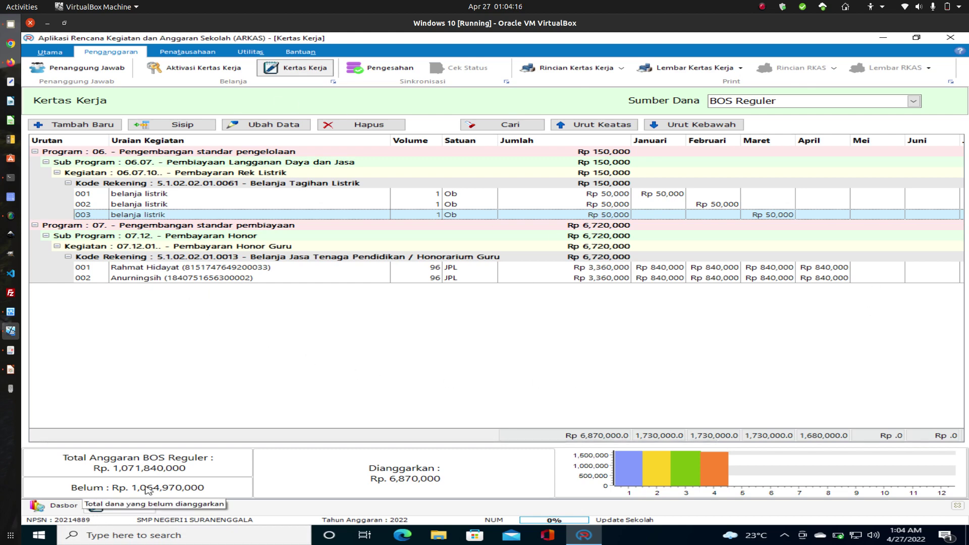
- Open the Pengesahan synchronization, choose BOS Reguler as the Sumber Dana, and close it without synchronizing
click(376, 70)
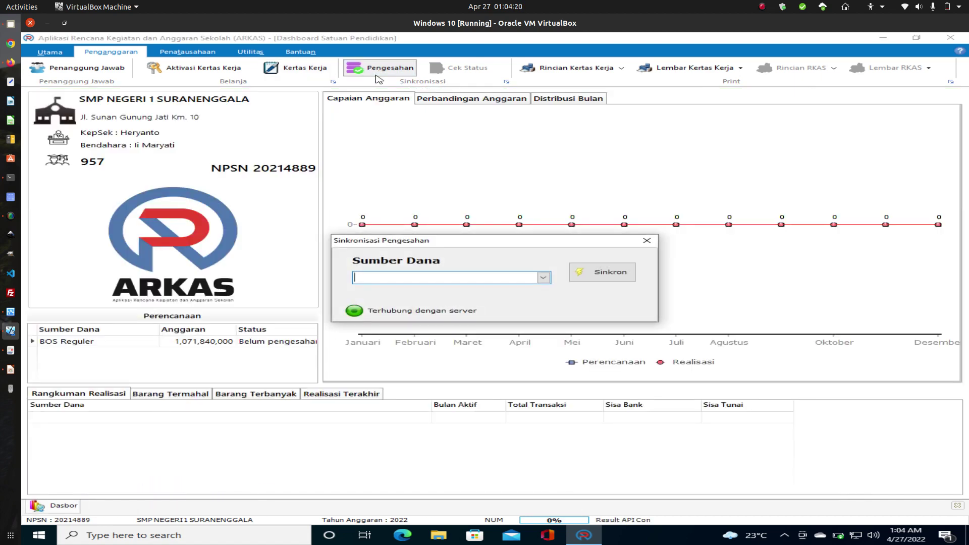
click(543, 277)
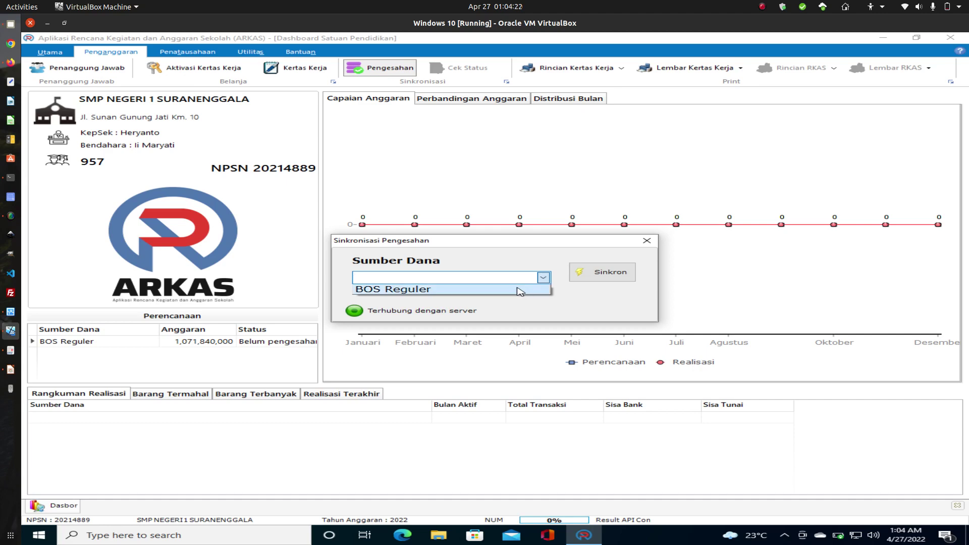
click(524, 288)
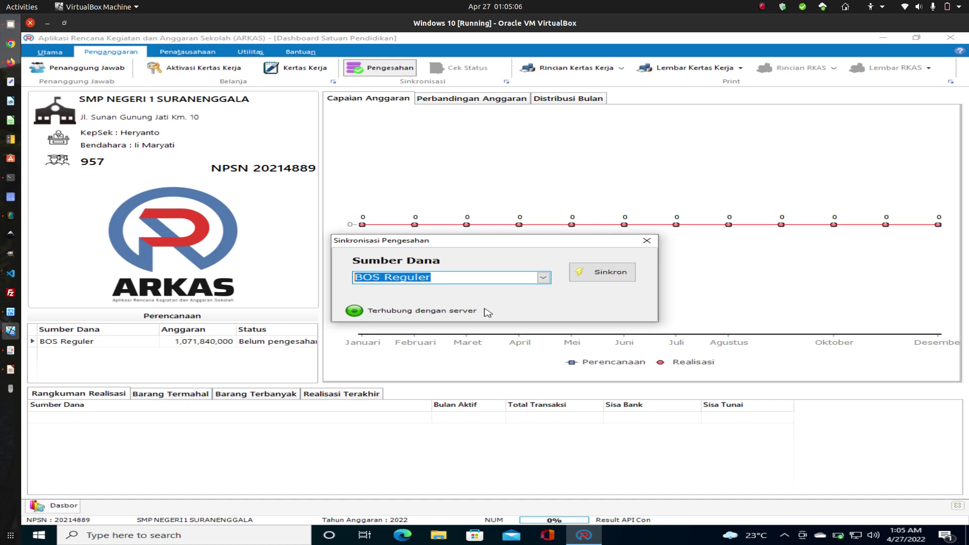
click(647, 242)
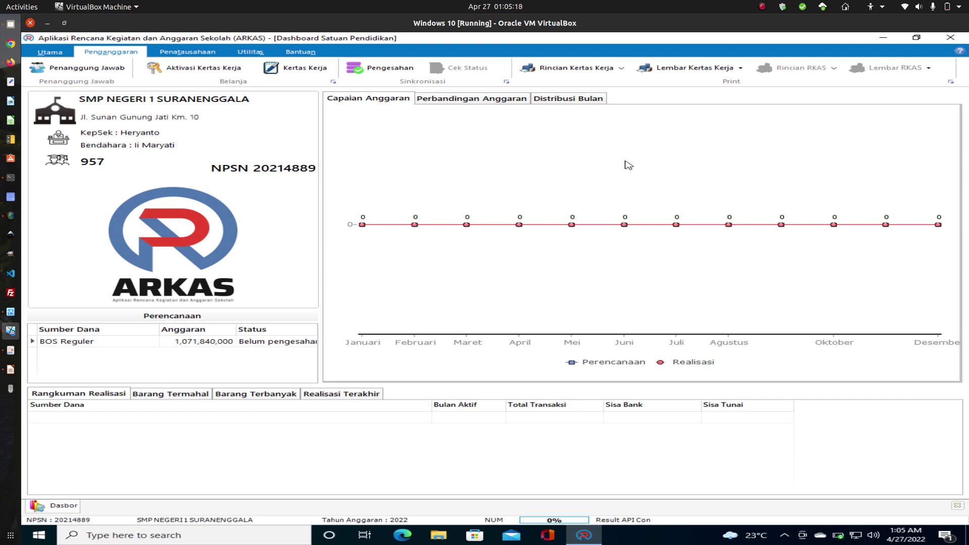
- Display the Penatausahaan functions for the cash book and its reports
click(390, 70)
click(196, 53)
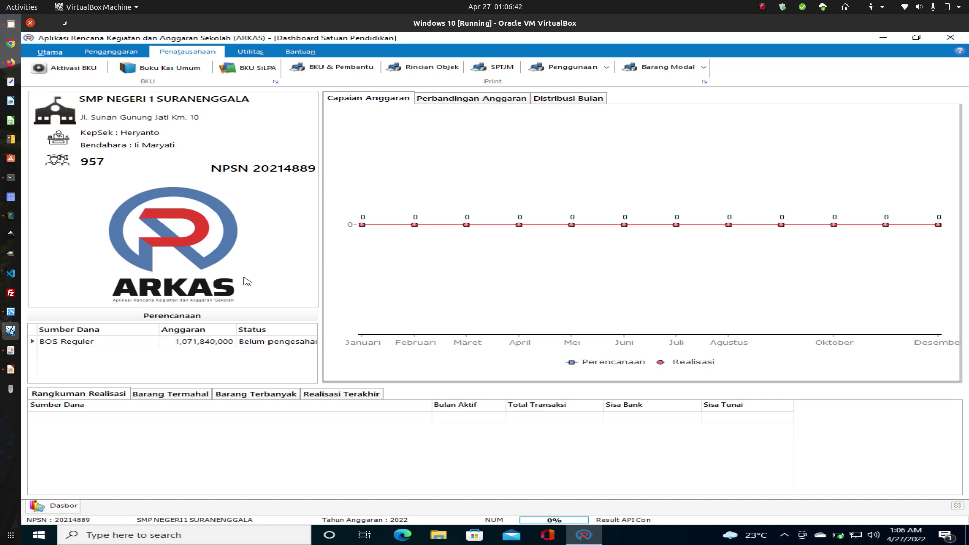
click(20, 216)
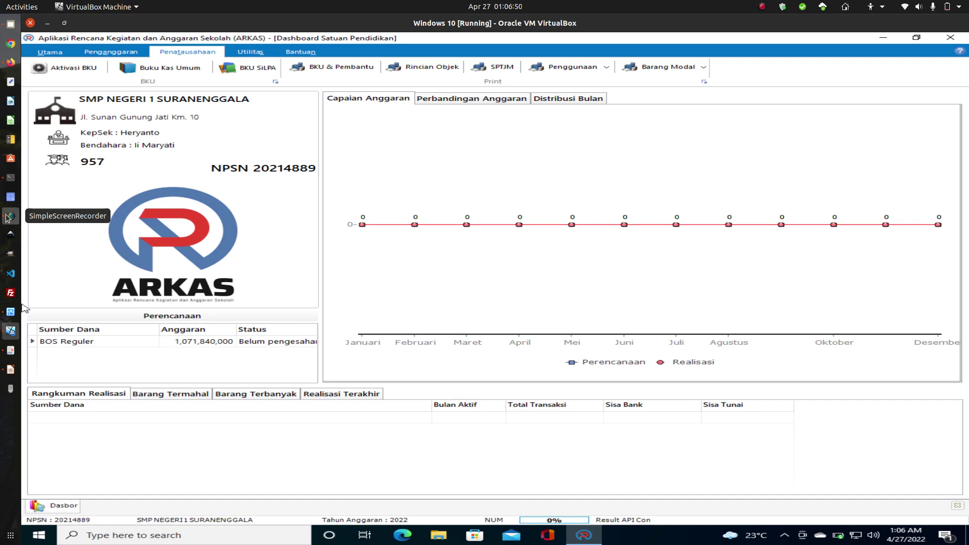